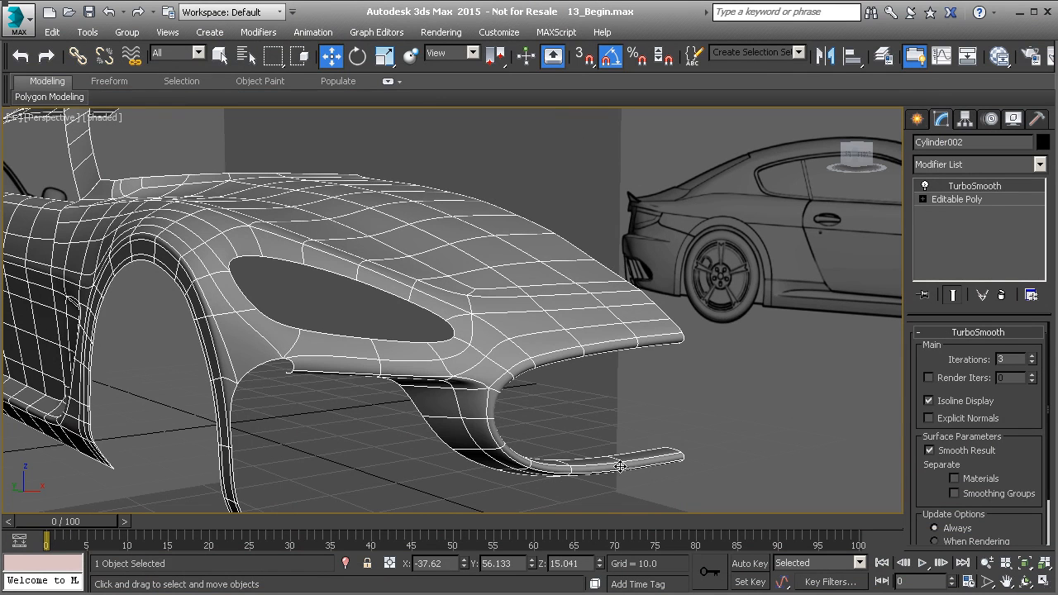
{"action": "middle_click_drag", "start_coordinate": [480, 427], "coordinate": [491, 350], "text": "alt"}
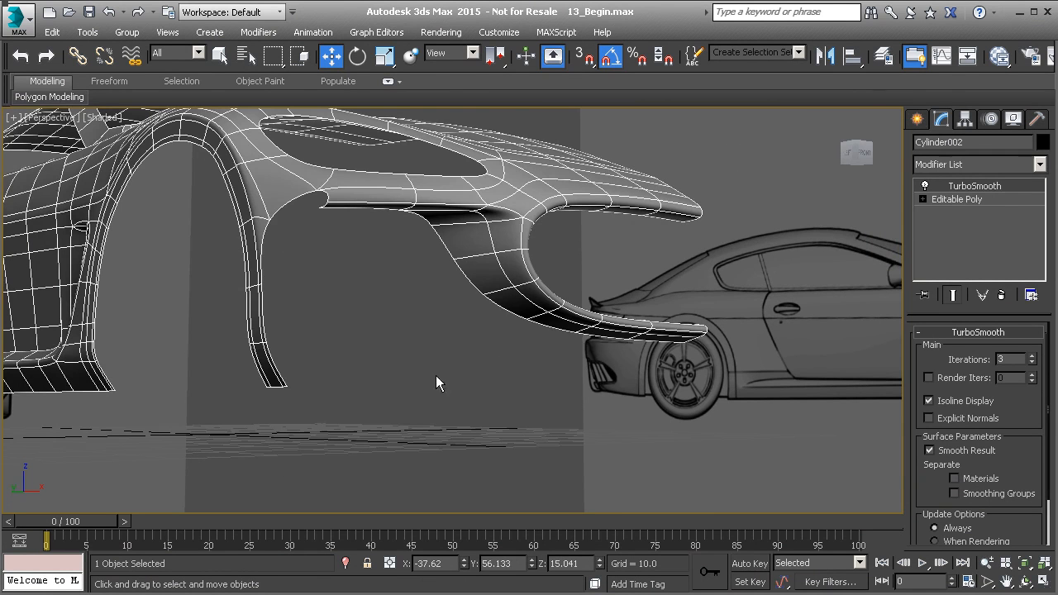
{"action": "middle_click_drag", "start_coordinate": [641, 380], "coordinate": [734, 371]}
{"action": "scroll", "coordinate": [727, 373], "scroll_direction": "down", "scroll_amount": 5}
{"action": "middle_click_drag", "start_coordinate": [285, 397], "coordinate": [335, 396]}
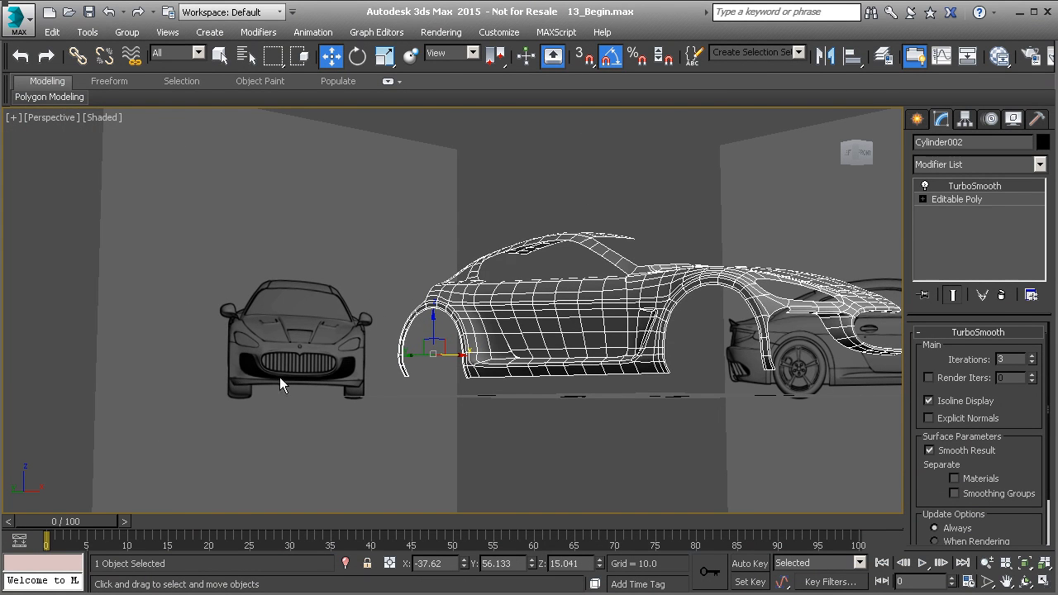
{"action": "scroll", "coordinate": [610, 402], "scroll_direction": "up", "scroll_amount": 6}
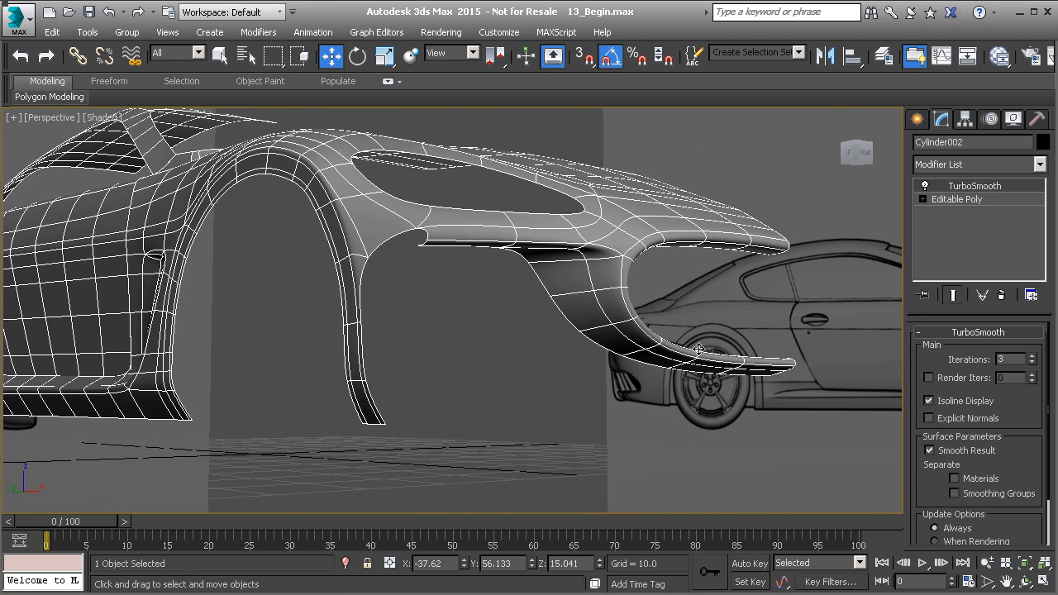
Step: With constraints set to None, extend the front wheel arch's lowest front edge forward along the bumper lip in the left view
{"action": "left_click", "coordinate": [957, 201]}
{"action": "key", "text": "l"}
{"action": "middle_click_drag", "start_coordinate": [702, 414], "coordinate": [720, 235]}
{"action": "scroll", "coordinate": [719, 237], "scroll_direction": "down", "scroll_amount": 2}
{"action": "left_click", "coordinate": [955, 349]}
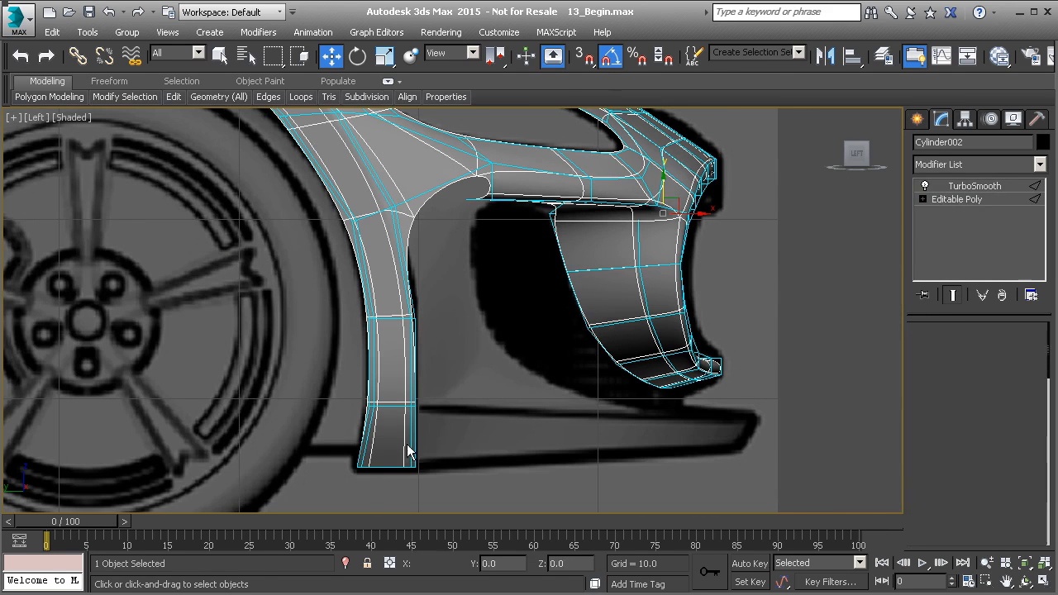
{"action": "left_click", "coordinate": [414, 433]}
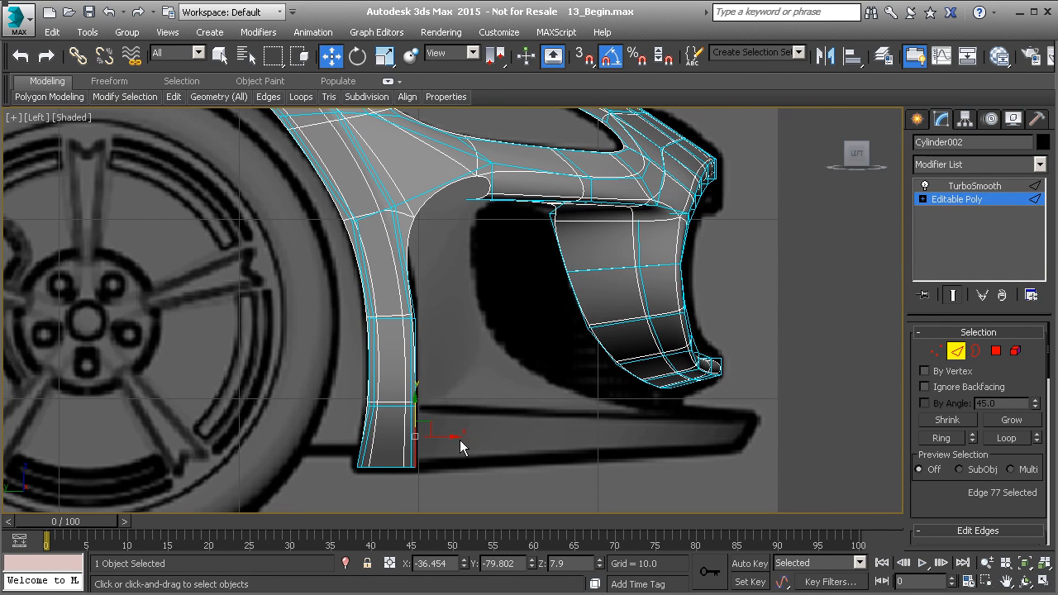
{"action": "left_click_drag", "start_coordinate": [445, 437], "coordinate": [515, 440], "text": "shift"}
{"action": "key", "text": "ctrl+z"}
{"action": "scroll", "coordinate": [979, 469], "scroll_direction": "down", "scroll_amount": 5}
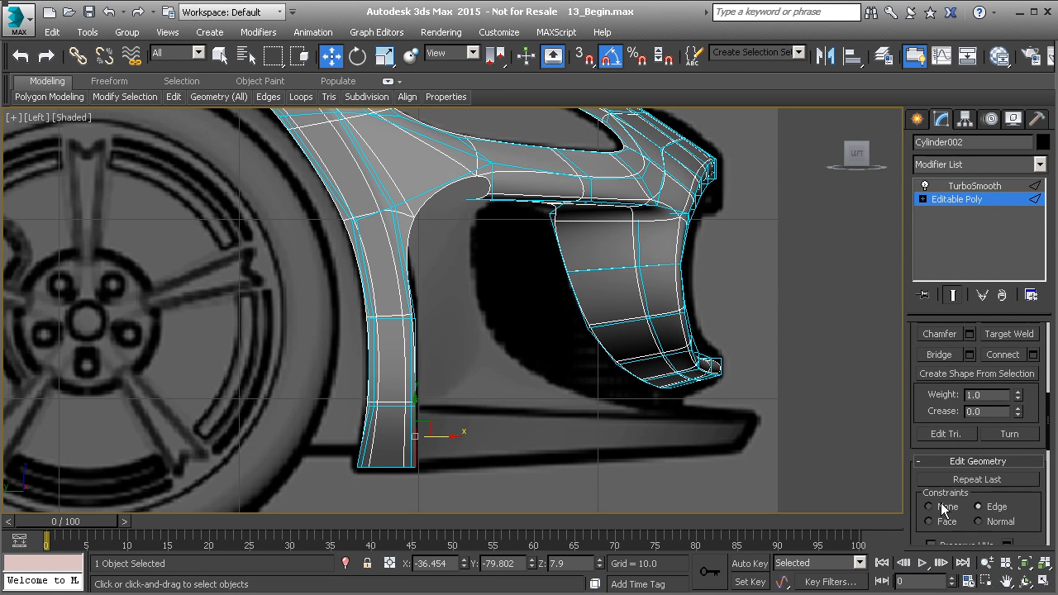
{"action": "left_click_drag", "start_coordinate": [442, 438], "coordinate": [787, 452], "text": "shift"}
Step: Move the extended strip's two front vertices onto the front corners of the bumper lip in the left reference image
{"action": "key", "text": "1"}
{"action": "middle_click_drag", "start_coordinate": [749, 437], "coordinate": [744, 431]}
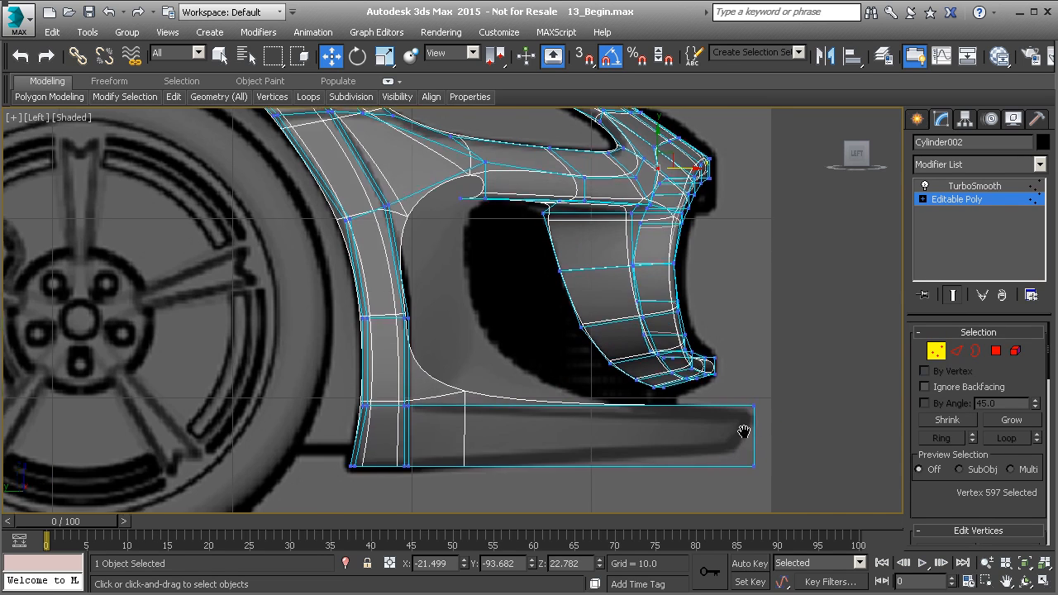
{"action": "scroll", "coordinate": [744, 432], "scroll_direction": "up", "scroll_amount": 5}
{"action": "left_click", "coordinate": [713, 385]}
{"action": "left_click_drag", "start_coordinate": [725, 373], "coordinate": [732, 366]}
{"action": "middle_click_drag", "start_coordinate": [732, 366], "coordinate": [727, 325]}
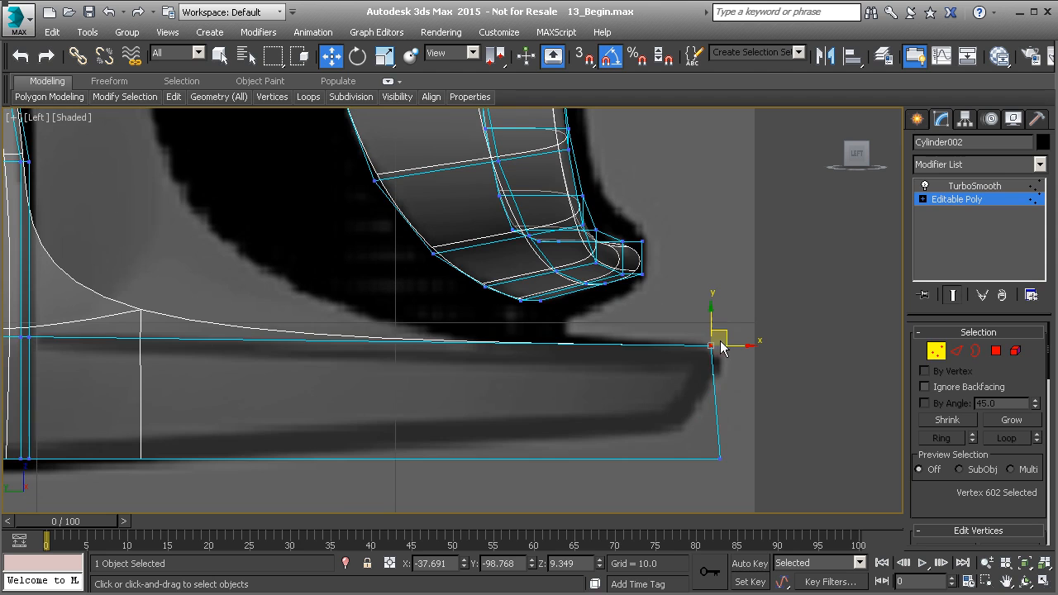
{"action": "left_click_drag", "start_coordinate": [726, 329], "coordinate": [730, 345]}
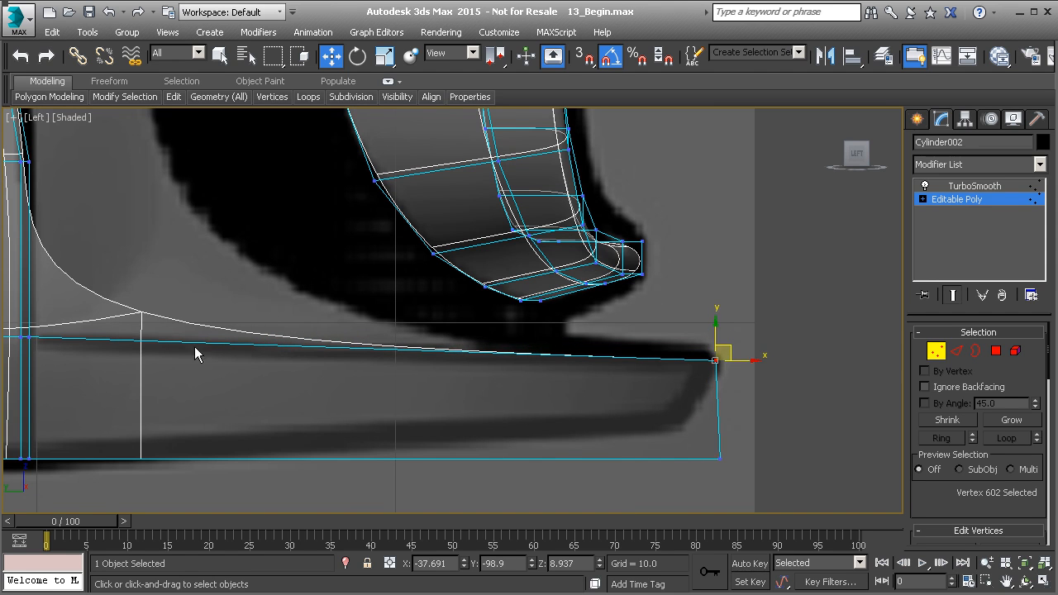
{"action": "left_click", "coordinate": [719, 457]}
{"action": "left_click_drag", "start_coordinate": [733, 452], "coordinate": [680, 412]}
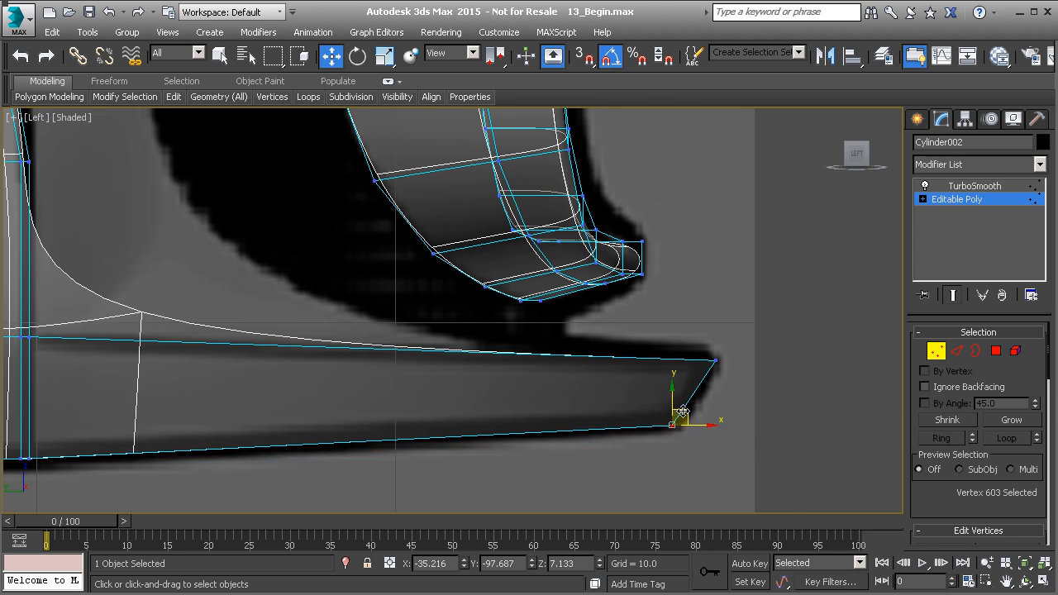
Step: Move the strip's two front vertices toward the car's centerline in the front view and make them planar along X
{"action": "middle_click_drag", "start_coordinate": [658, 412], "coordinate": [699, 432]}
{"action": "left_click_drag", "start_coordinate": [707, 370], "coordinate": [773, 479]}
{"action": "key", "text": "f"}
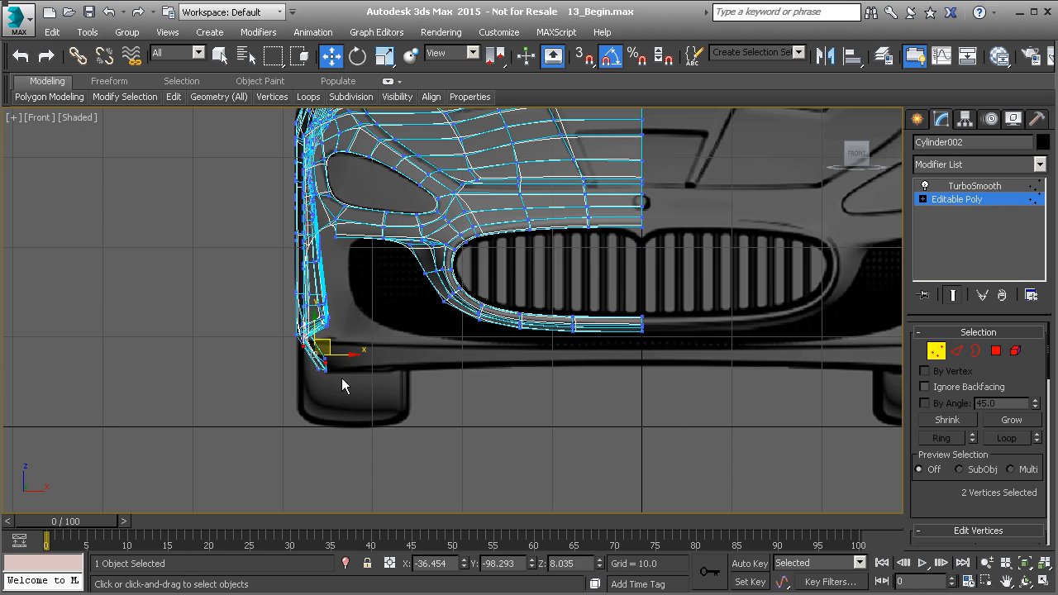
{"action": "left_click_drag", "start_coordinate": [350, 356], "coordinate": [663, 374]}
{"action": "scroll", "coordinate": [936, 500], "scroll_direction": "down", "scroll_amount": 10}
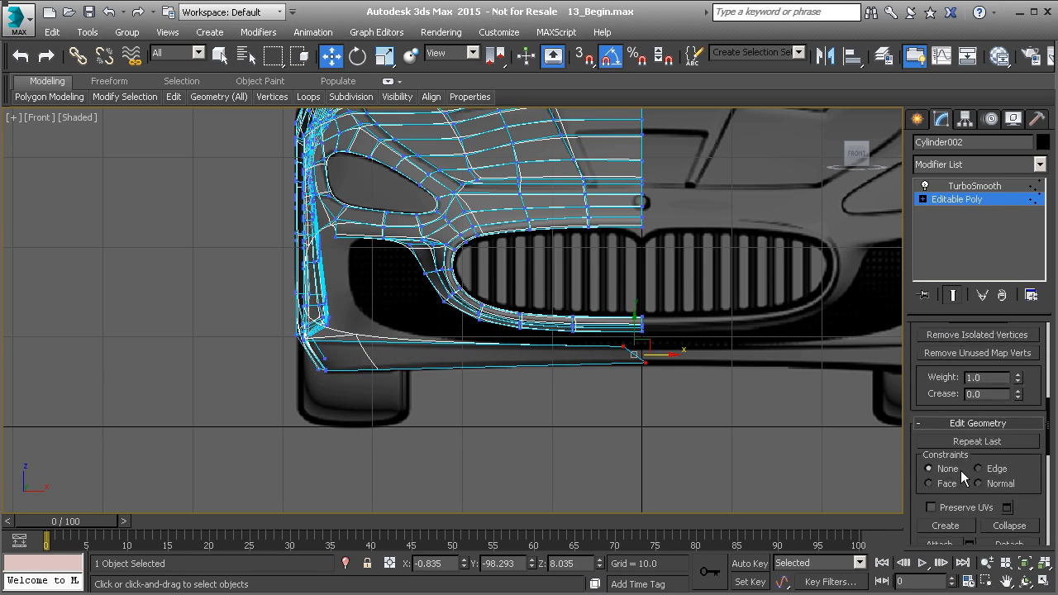
{"action": "left_click", "coordinate": [1032, 473]}
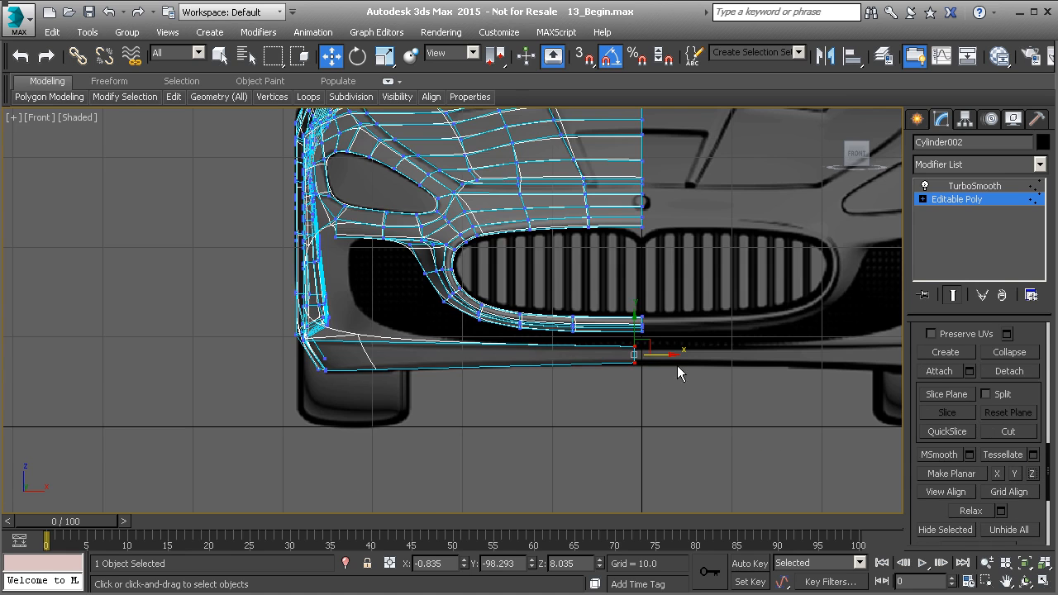
Step: Set the X position of the strip's two end vertices to 0 and deselect them
{"action": "key", "text": "l"}
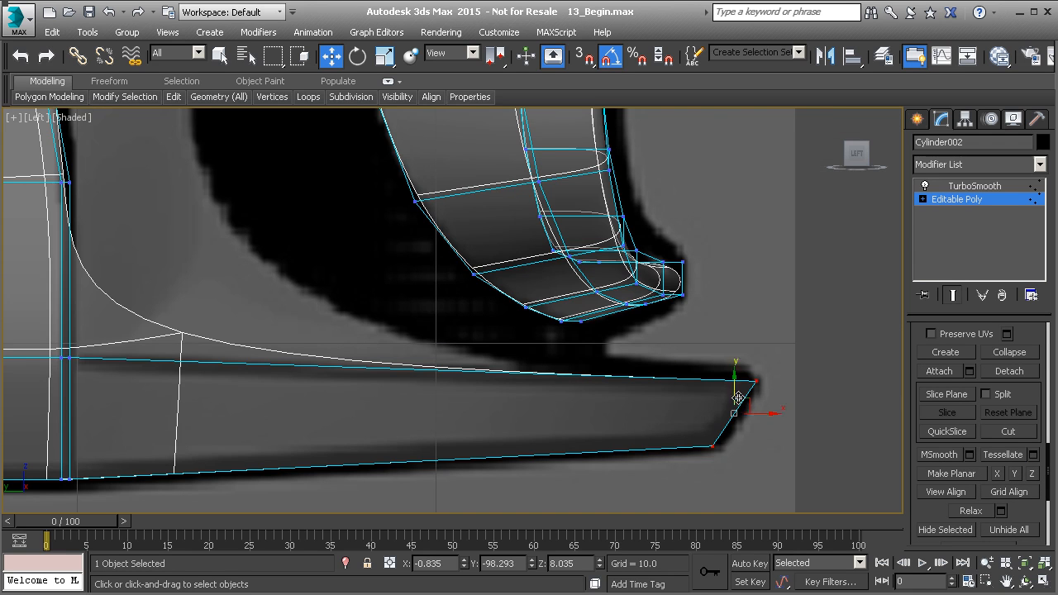
{"action": "scroll", "coordinate": [718, 443], "scroll_direction": "down", "scroll_amount": 5}
{"action": "key", "text": "f"}
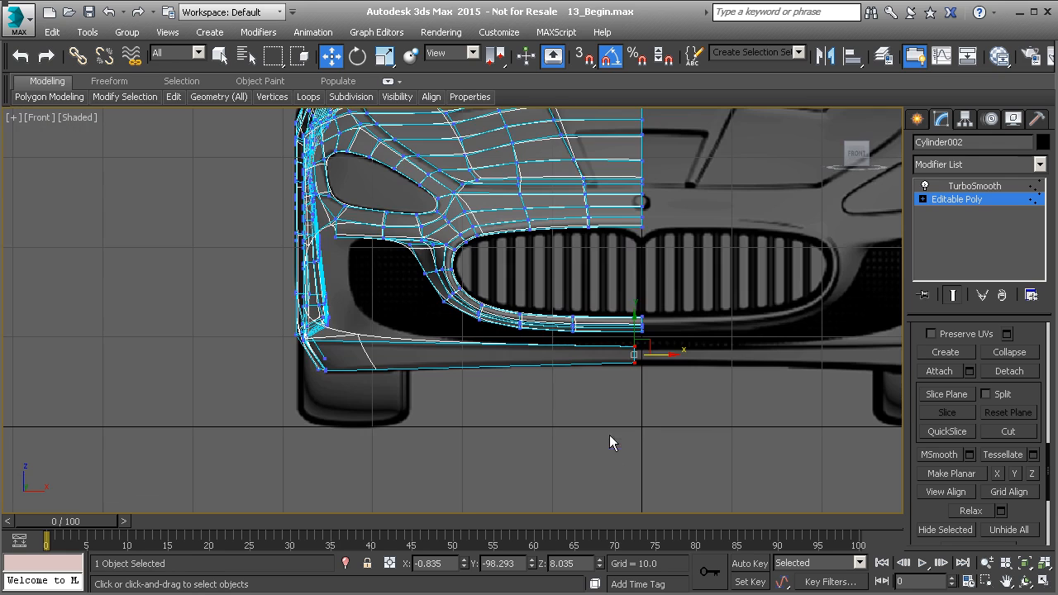
{"action": "double_click", "coordinate": [420, 563]}
{"action": "type", "text": "0"}
{"action": "key", "text": "Return"}
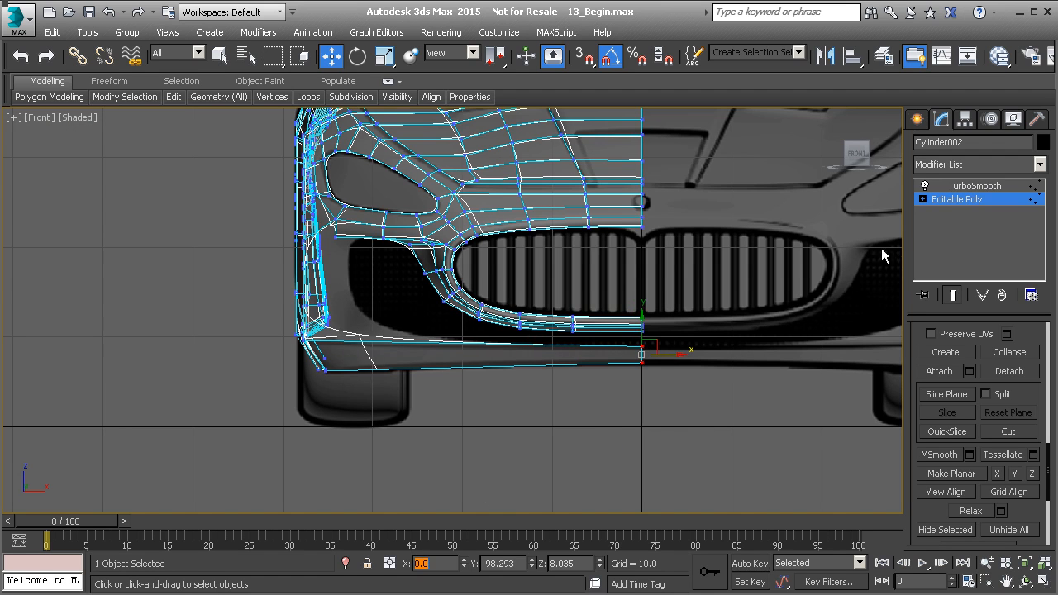
{"action": "left_click", "coordinate": [566, 392]}
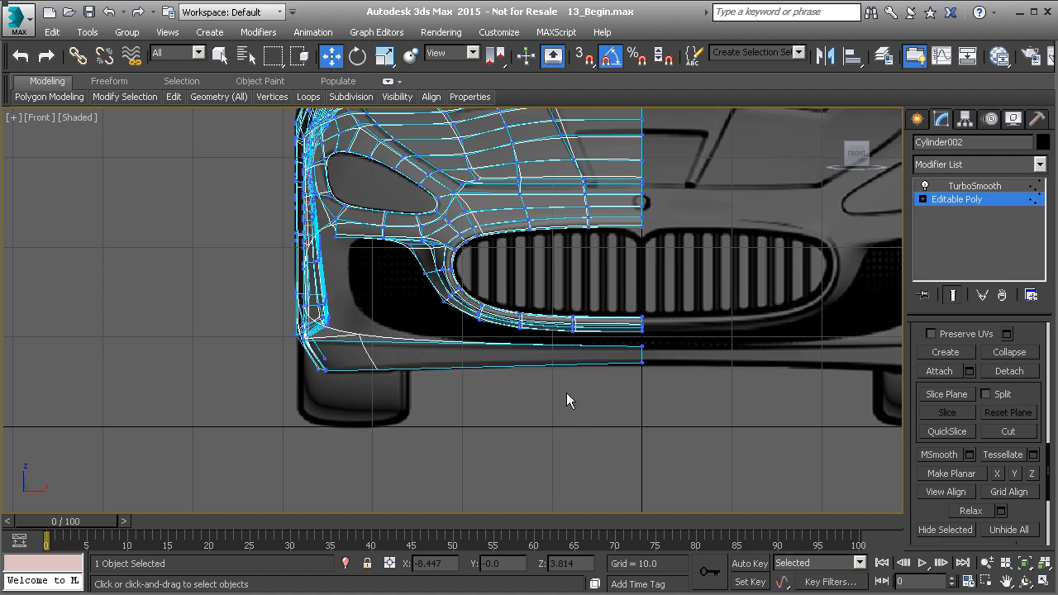
Step: Connect the long upper and lower edges of the lower bumper strip with one segment
{"action": "key", "text": "p"}
{"action": "scroll", "coordinate": [566, 393], "scroll_direction": "down", "scroll_amount": 4}
{"action": "middle_click_drag", "start_coordinate": [554, 391], "coordinate": [641, 400], "text": "alt"}
{"action": "scroll", "coordinate": [583, 397], "scroll_direction": "up", "scroll_amount": 3}
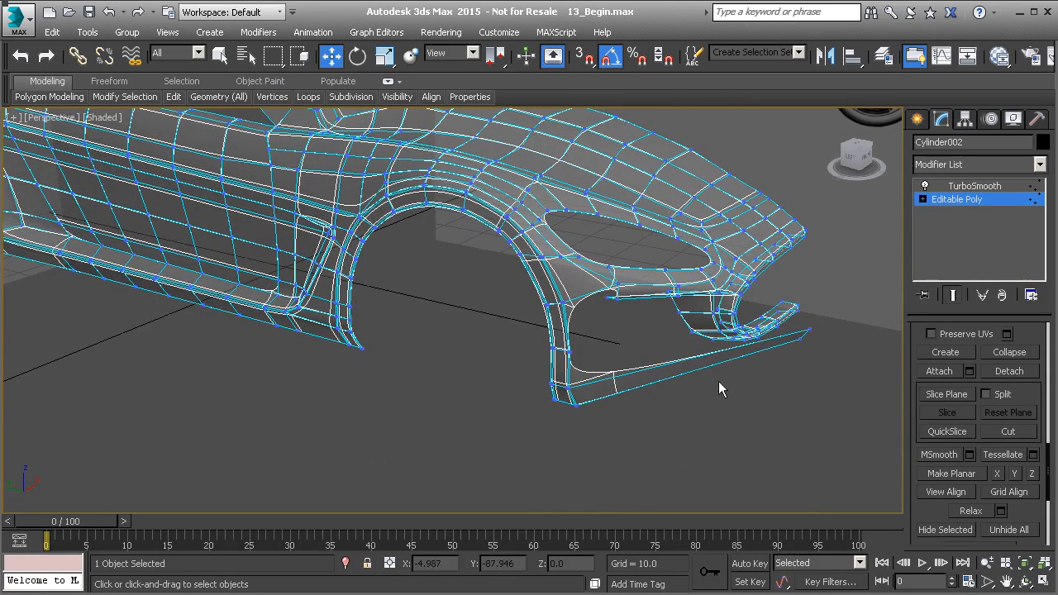
{"action": "middle_click_drag", "start_coordinate": [708, 369], "coordinate": [617, 368]}
{"action": "scroll", "coordinate": [654, 372], "scroll_direction": "up", "scroll_amount": 3}
{"action": "middle_click_drag", "start_coordinate": [642, 450], "coordinate": [641, 400]}
{"action": "key", "text": "2"}
{"action": "left_click_drag", "start_coordinate": [491, 314], "coordinate": [511, 426]}
{"action": "scroll", "coordinate": [962, 442], "scroll_direction": "down", "scroll_amount": 5}
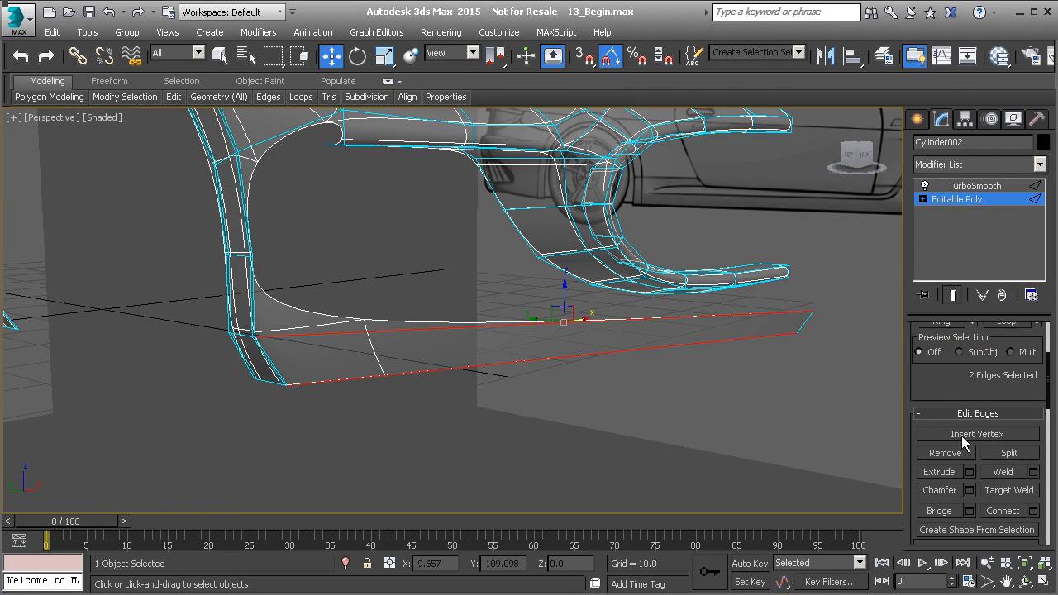
{"action": "left_click", "coordinate": [1032, 511]}
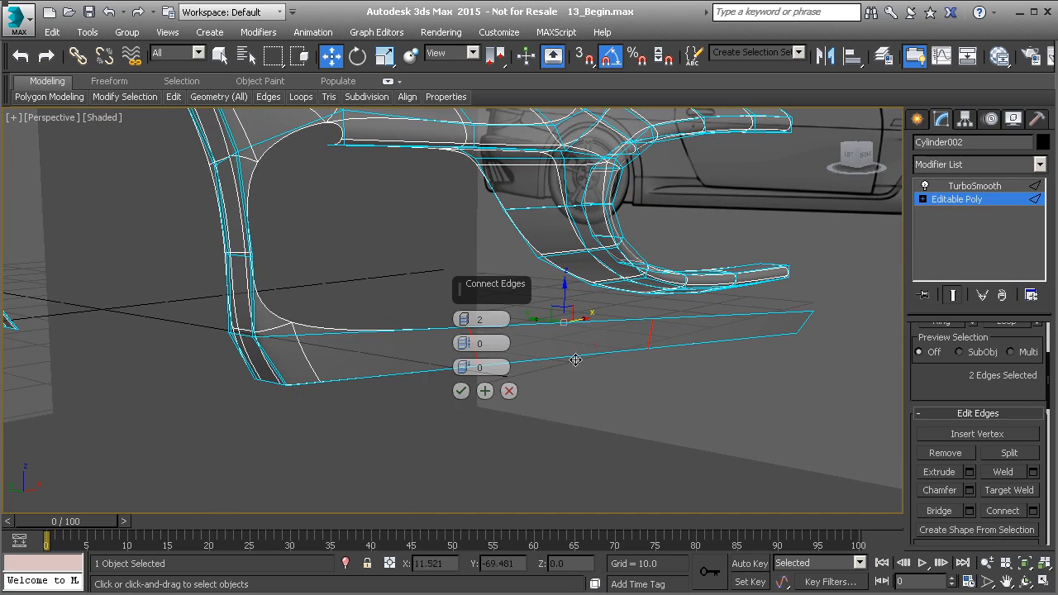
{"action": "left_click", "coordinate": [465, 319]}
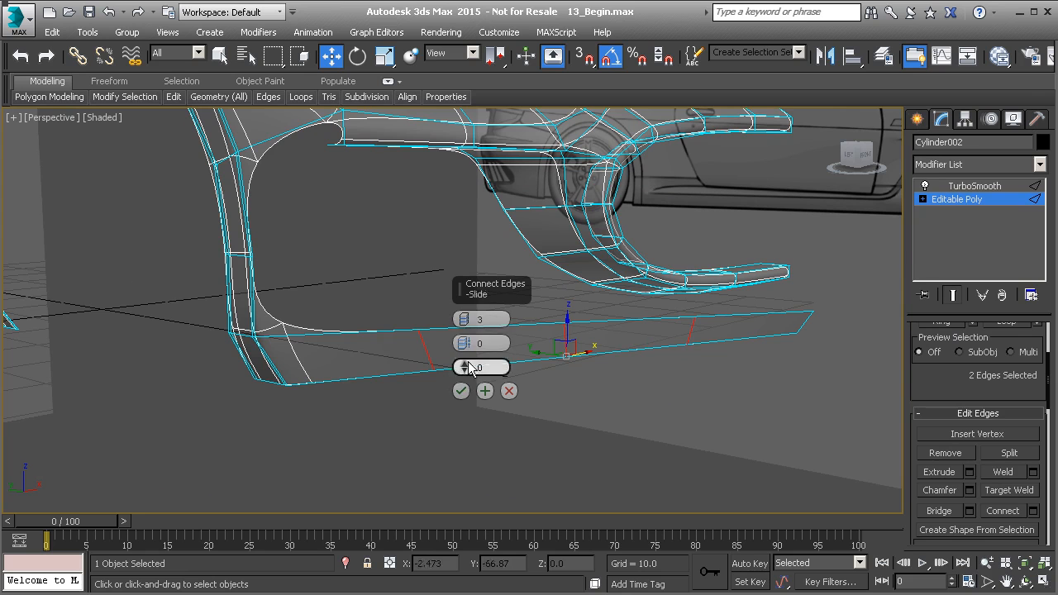
{"action": "left_click", "coordinate": [465, 324]}
{"action": "left_click", "coordinate": [465, 323]}
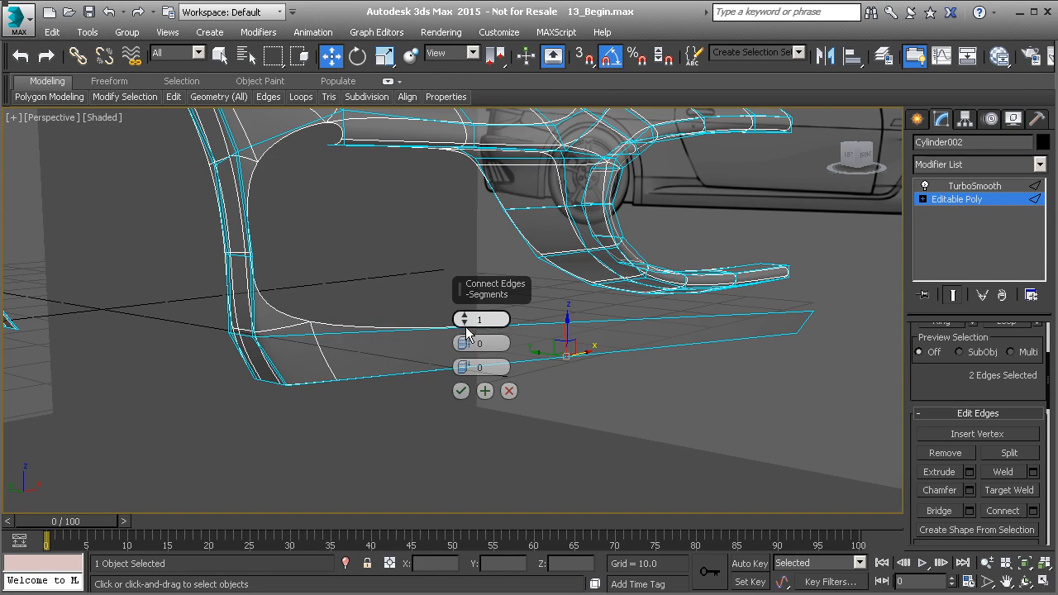
{"action": "left_click", "coordinate": [461, 391]}
Step: Move the strip's new middle edge forward in the top view to follow the bumper curve in the reference
{"action": "key", "text": "t"}
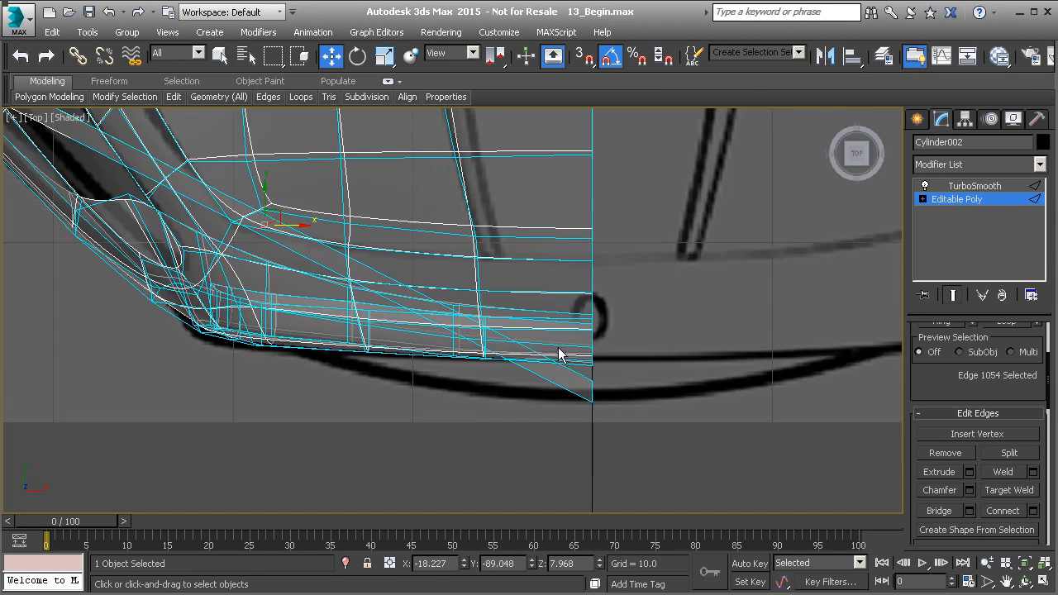
{"action": "middle_click_drag", "start_coordinate": [531, 389], "coordinate": [570, 382]}
{"action": "left_click", "coordinate": [316, 207]}
{"action": "key", "text": "ctrl+z"}
{"action": "left_click_drag", "start_coordinate": [304, 186], "coordinate": [293, 303]}
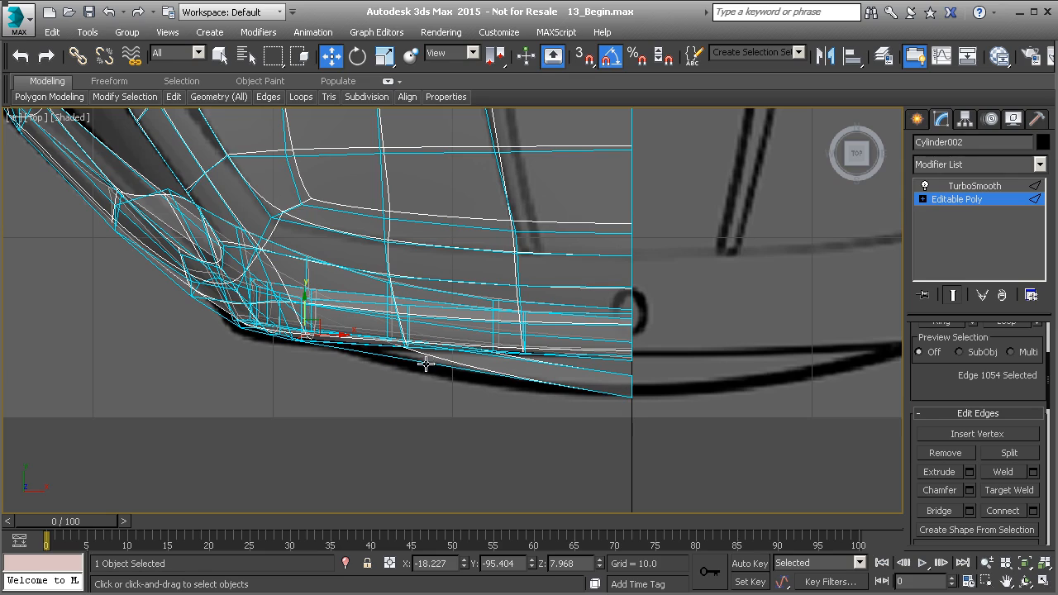
{"action": "scroll", "coordinate": [443, 371], "scroll_direction": "down", "scroll_amount": 4}
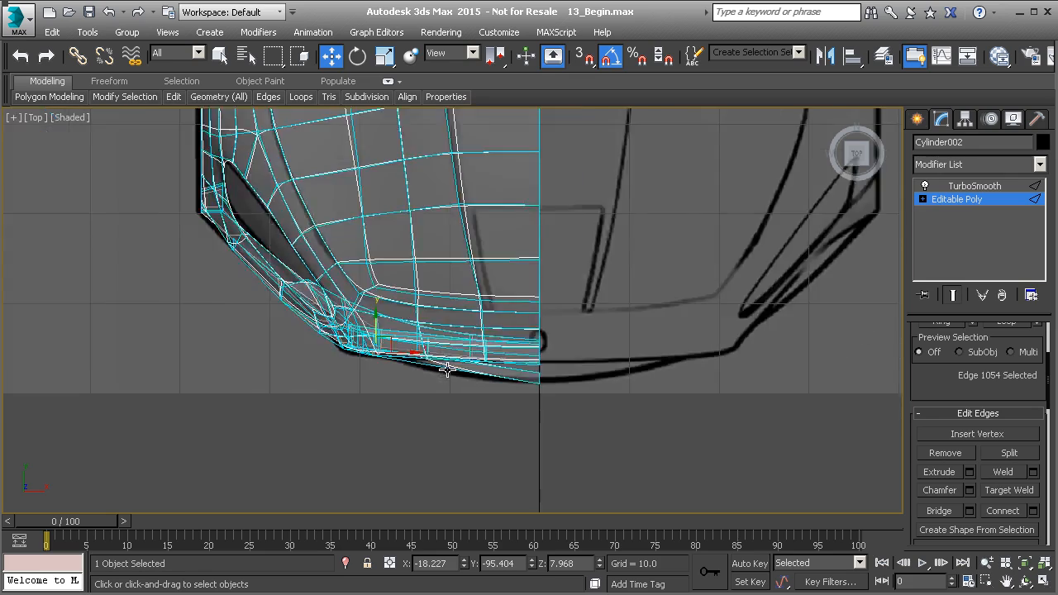
Step: Connect the upper and lower edges of both halves of the lower bumper strip with one segment each
{"action": "key", "text": "p"}
{"action": "middle_click_drag", "start_coordinate": [443, 371], "coordinate": [480, 377], "text": "alt"}
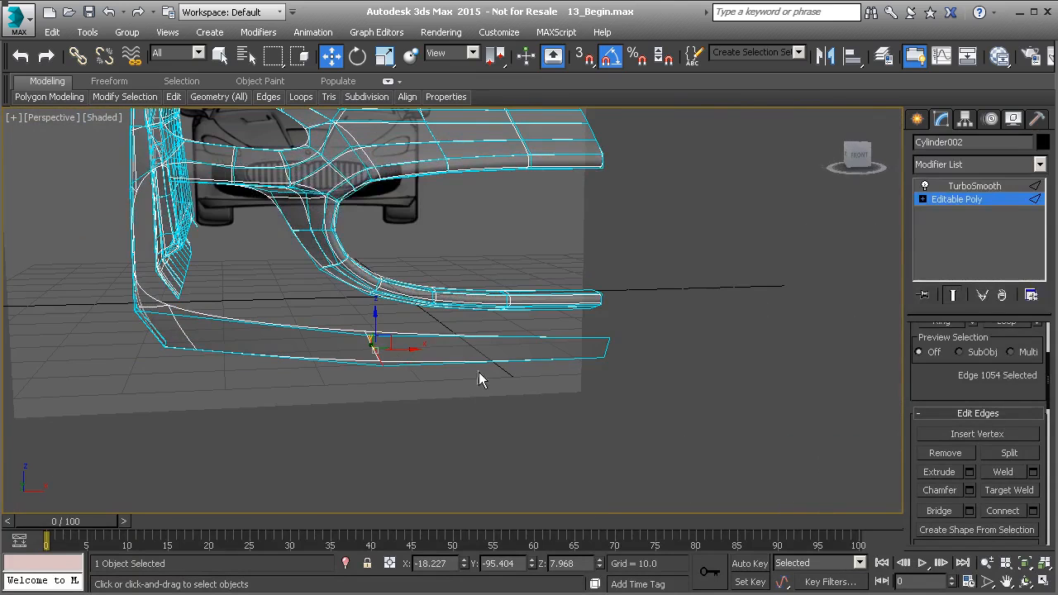
{"action": "left_click", "coordinate": [468, 337], "text": "ctrl"}
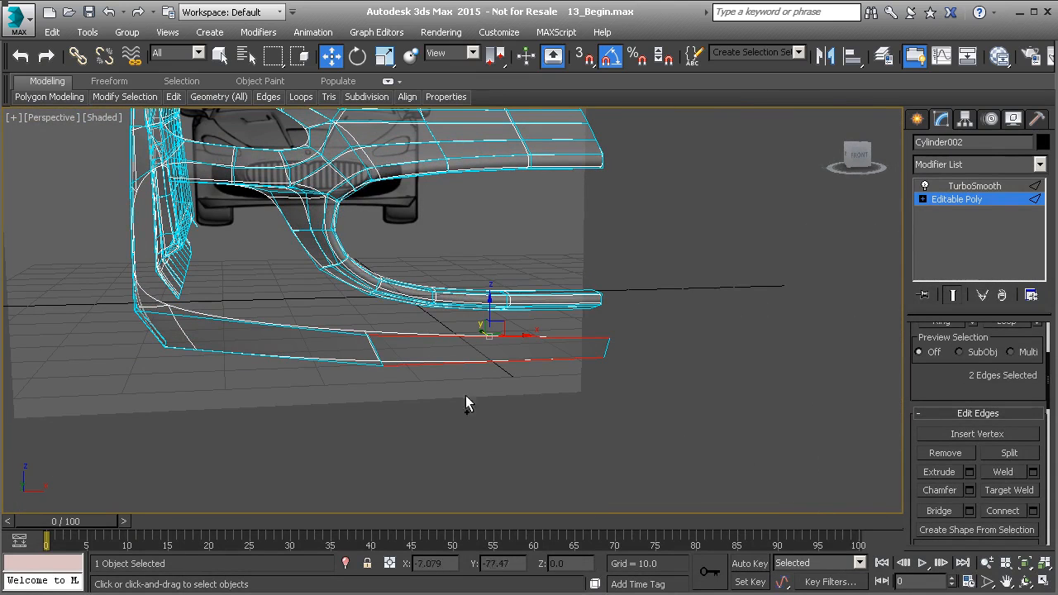
{"action": "left_click", "coordinate": [997, 512]}
{"action": "left_click_drag", "start_coordinate": [309, 377], "coordinate": [283, 321]}
{"action": "left_click", "coordinate": [999, 512]}
Step: Move the new edge nearest the centerline forward in the top view to match the reference's bumper curve
{"action": "middle_click_drag", "start_coordinate": [320, 405], "coordinate": [364, 395], "text": "alt"}
{"action": "left_click", "coordinate": [494, 327]}
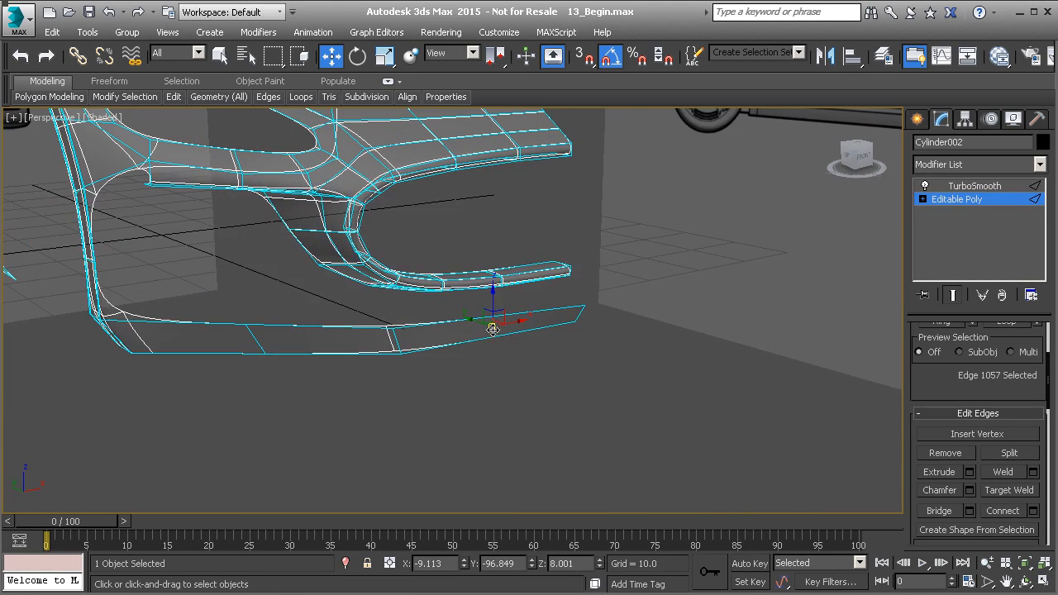
{"action": "key", "text": "t"}
{"action": "scroll", "coordinate": [460, 338], "scroll_direction": "up", "scroll_amount": 2}
{"action": "left_click_drag", "start_coordinate": [455, 366], "coordinate": [466, 428]}
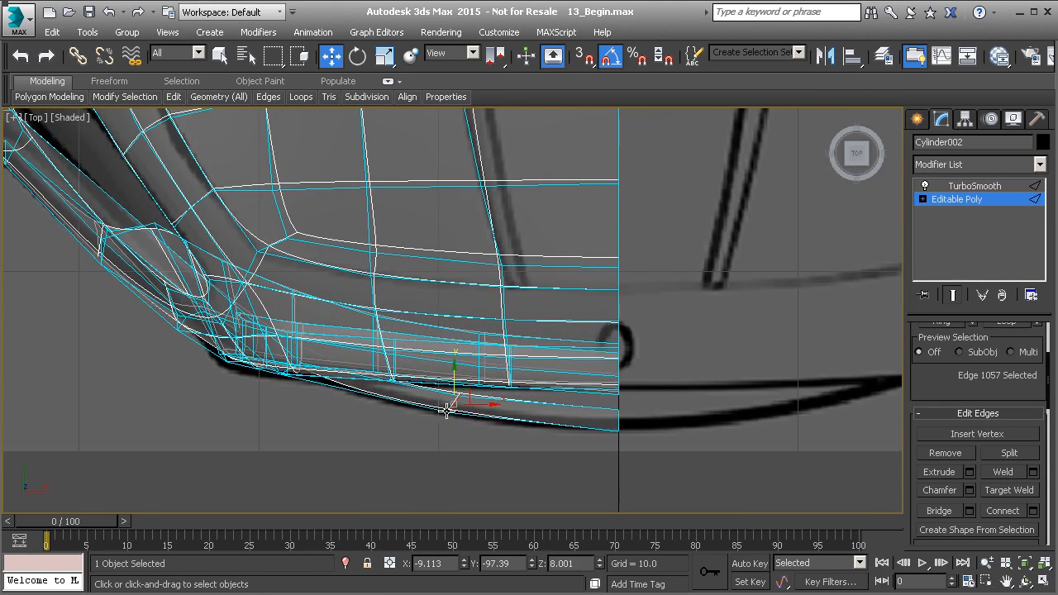
{"action": "scroll", "coordinate": [452, 407], "scroll_direction": "down", "scroll_amount": 1}
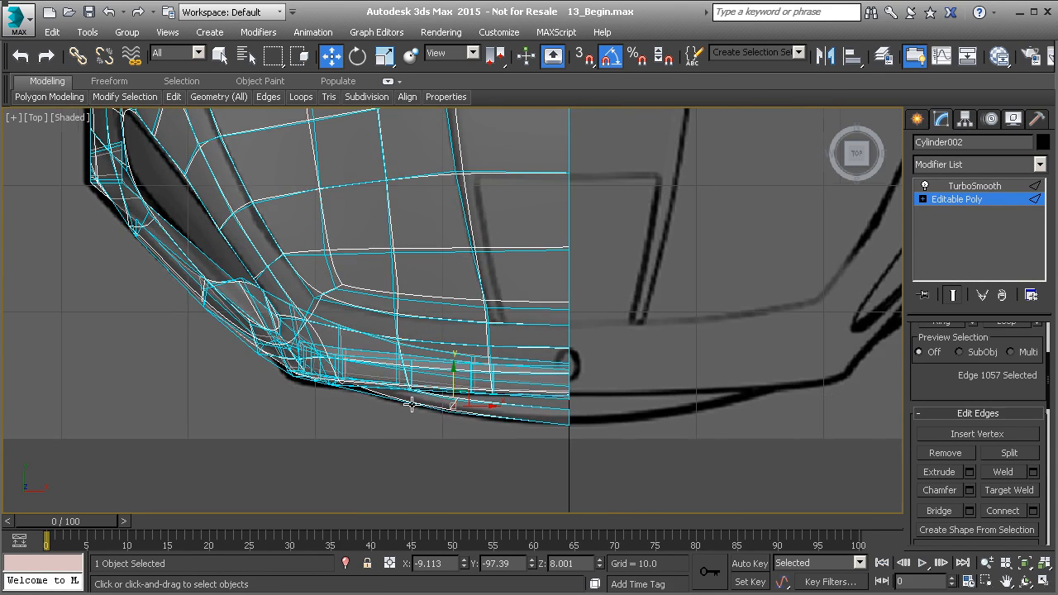
Step: Shift the new edge nearest the wheel arch slightly forward to even out the lower strip's curvature
{"action": "key", "text": "p"}
{"action": "left_click_drag", "start_coordinate": [0, 0], "coordinate": [0, 0]}
{"action": "middle_click_drag", "start_coordinate": [340, 389], "coordinate": [445, 247], "text": "alt"}
{"action": "left_click", "coordinate": [300, 466]}
{"action": "middle_click_drag", "start_coordinate": [297, 409], "coordinate": [421, 447], "text": "alt"}
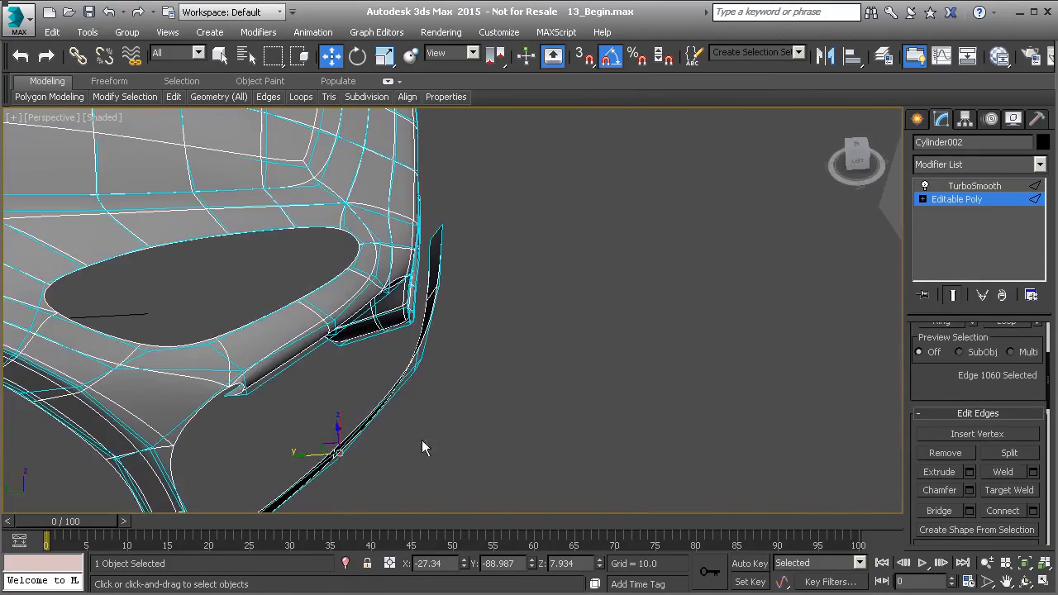
{"action": "middle_click_drag", "start_coordinate": [316, 454], "coordinate": [306, 455], "text": "alt"}
{"action": "middle_click_drag", "start_coordinate": [391, 450], "coordinate": [365, 400], "text": "alt"}
Step: Move the lip's outer-end lower vertex below the headlight toward the centerline to about X -32.2, and shift the neighboring lip vertex slightly the same way
{"action": "key", "text": "f"}
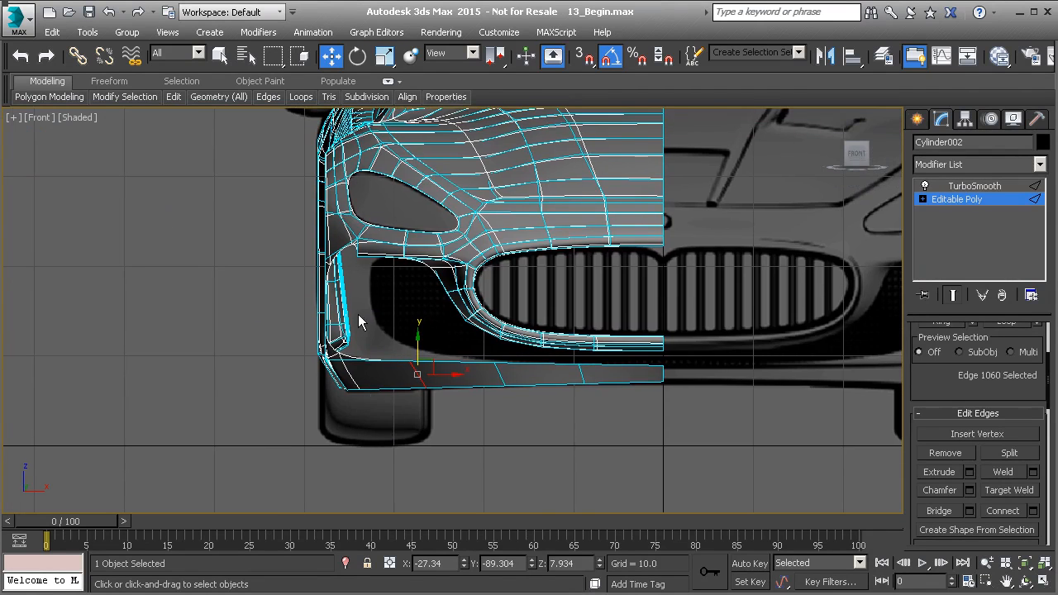
{"action": "scroll", "coordinate": [369, 283], "scroll_direction": "up", "scroll_amount": 3}
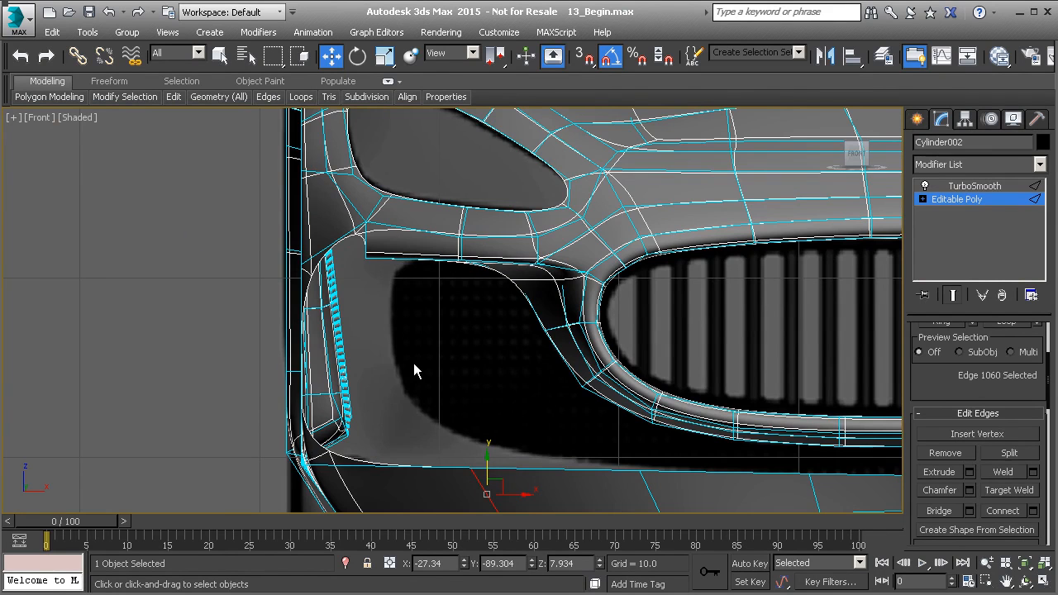
{"action": "key", "text": "p"}
{"action": "scroll", "coordinate": [417, 365], "scroll_direction": "down", "scroll_amount": 5}
{"action": "middle_click_drag", "start_coordinate": [416, 365], "coordinate": [443, 313], "text": "alt"}
{"action": "scroll", "coordinate": [401, 381], "scroll_direction": "up", "scroll_amount": 4}
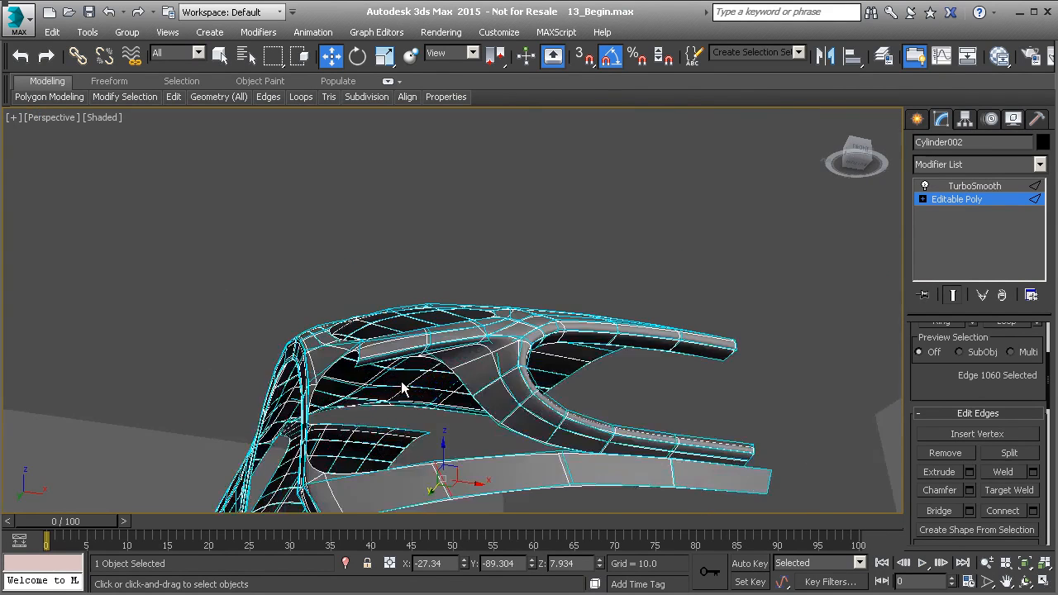
{"action": "scroll", "coordinate": [403, 388], "scroll_direction": "up", "scroll_amount": 2}
{"action": "key", "text": "1"}
{"action": "left_click", "coordinate": [323, 354]}
{"action": "scroll", "coordinate": [322, 351], "scroll_direction": "up", "scroll_amount": 2}
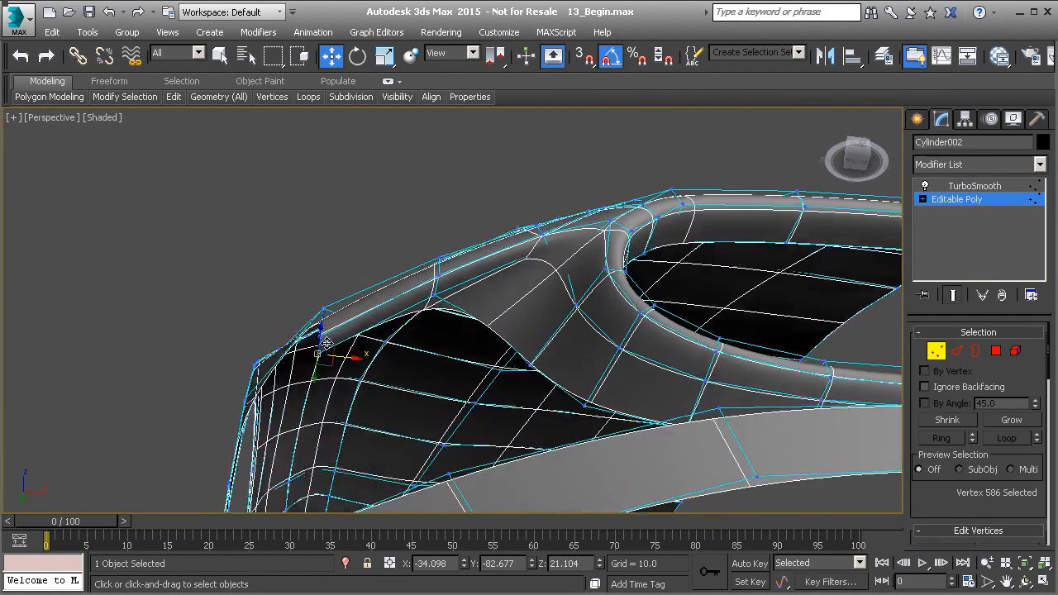
{"action": "middle_click_drag", "start_coordinate": [326, 343], "coordinate": [326, 338], "text": "alt"}
{"action": "left_click_drag", "start_coordinate": [346, 359], "coordinate": [382, 355]}
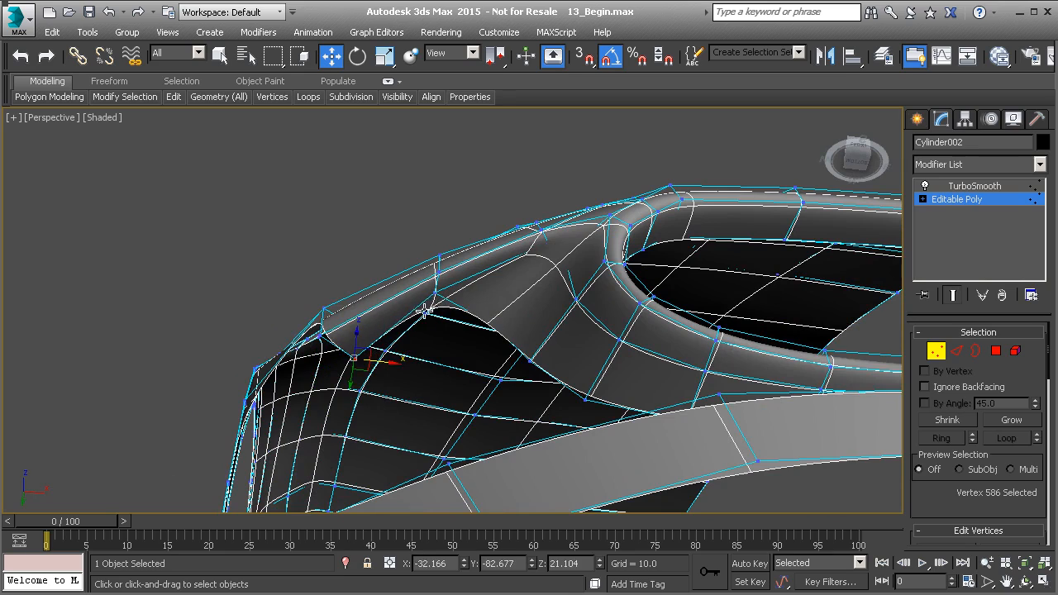
{"action": "left_click", "coordinate": [437, 292]}
{"action": "left_click_drag", "start_coordinate": [461, 293], "coordinate": [476, 294]}
Step: Extend the short edge at the lip's outer end downward in the front view along the side intake's border, to about X -33.7, Z 16.3
{"action": "middle_click_drag", "start_coordinate": [476, 295], "coordinate": [409, 340], "text": "alt"}
{"action": "key", "text": "2"}
{"action": "left_click", "coordinate": [352, 341]}
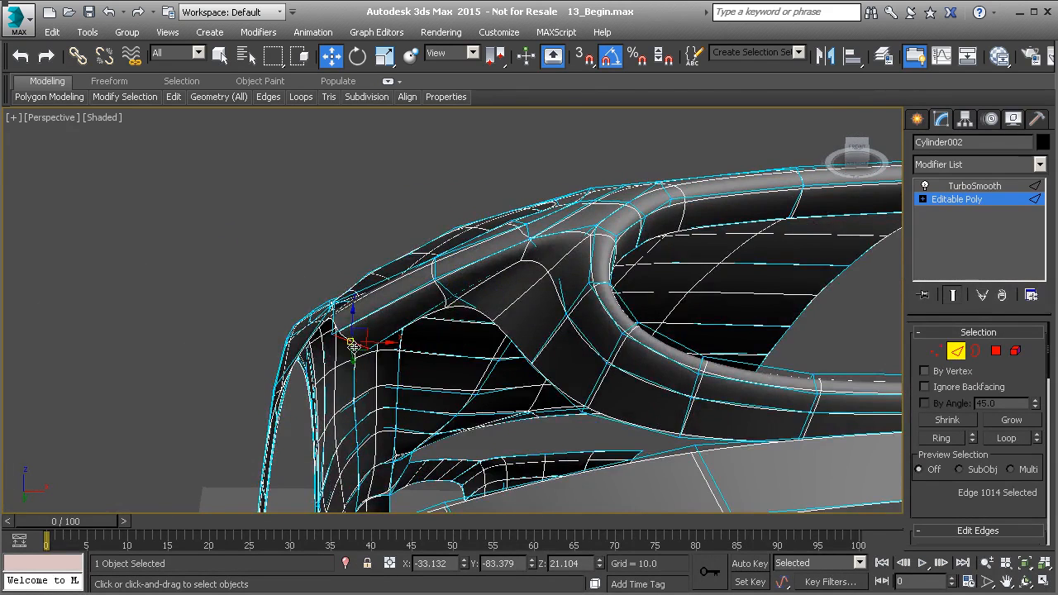
{"action": "key", "text": "f"}
{"action": "scroll", "coordinate": [395, 257], "scroll_direction": "up", "scroll_amount": 2}
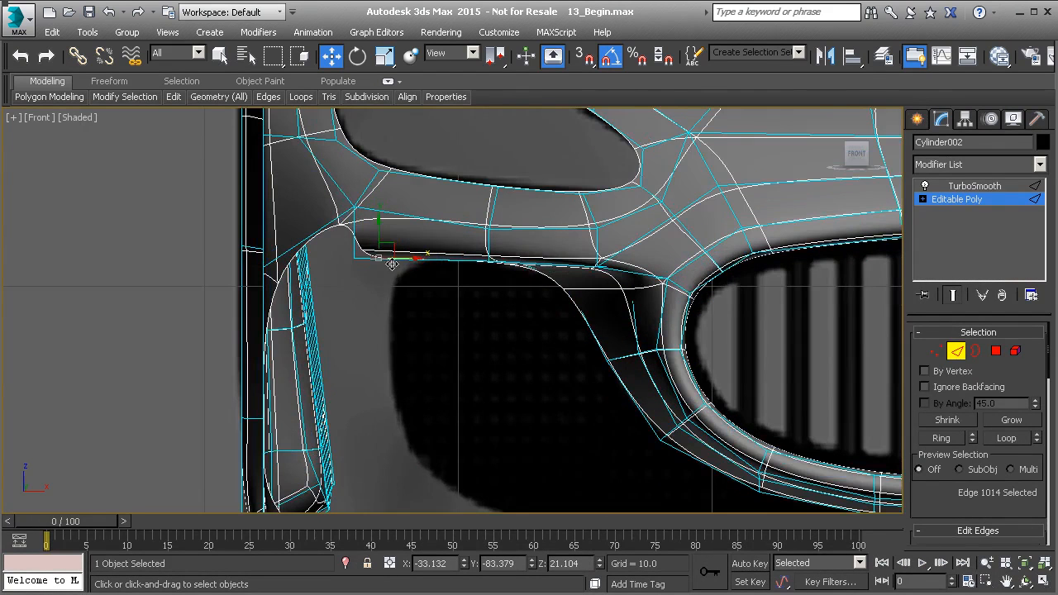
{"action": "left_click_drag", "start_coordinate": [385, 240], "coordinate": [343, 368], "text": "shift"}
{"action": "scroll", "coordinate": [394, 390], "scroll_direction": "up", "scroll_amount": 2}
{"action": "scroll", "coordinate": [401, 391], "scroll_direction": "up", "scroll_amount": 4}
{"action": "scroll", "coordinate": [358, 333], "scroll_direction": "down", "scroll_amount": 6}
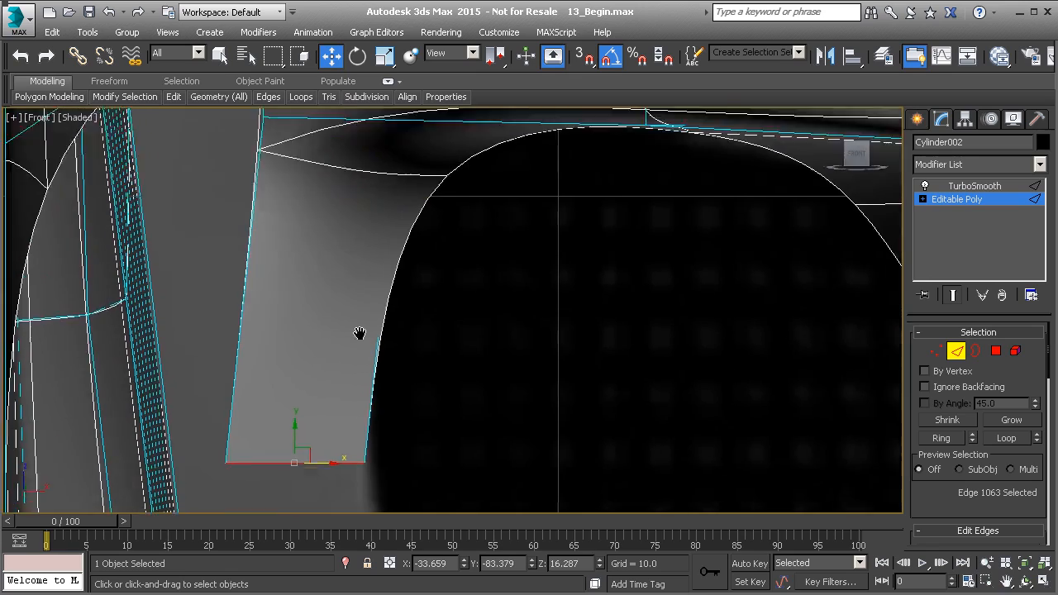
Step: Lower the new strip's inner top vertex and shift it slightly outward in the front view, to about X -32.3, Z 20.5, rounding the intake corner
{"action": "key", "text": "p"}
{"action": "middle_click_drag", "start_coordinate": [422, 267], "coordinate": [447, 426], "text": "alt"}
{"action": "middle_click_drag", "start_coordinate": [569, 196], "coordinate": [453, 302], "text": "alt"}
{"action": "scroll", "coordinate": [453, 302], "scroll_direction": "up", "scroll_amount": 5}
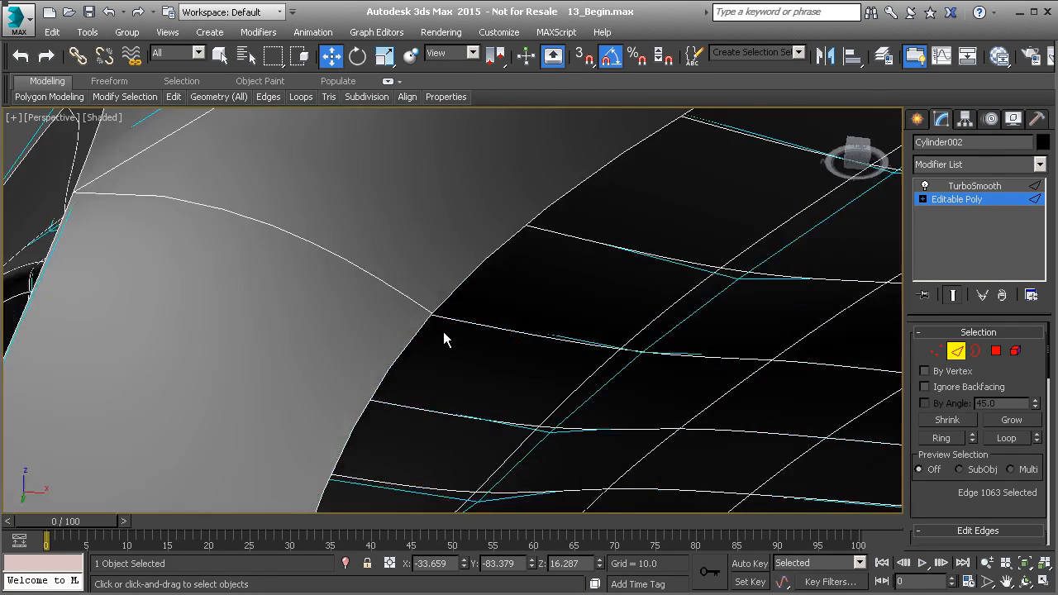
{"action": "scroll", "coordinate": [444, 335], "scroll_direction": "down", "scroll_amount": 4}
{"action": "key", "text": "F3"}
{"action": "left_click", "coordinate": [407, 319]}
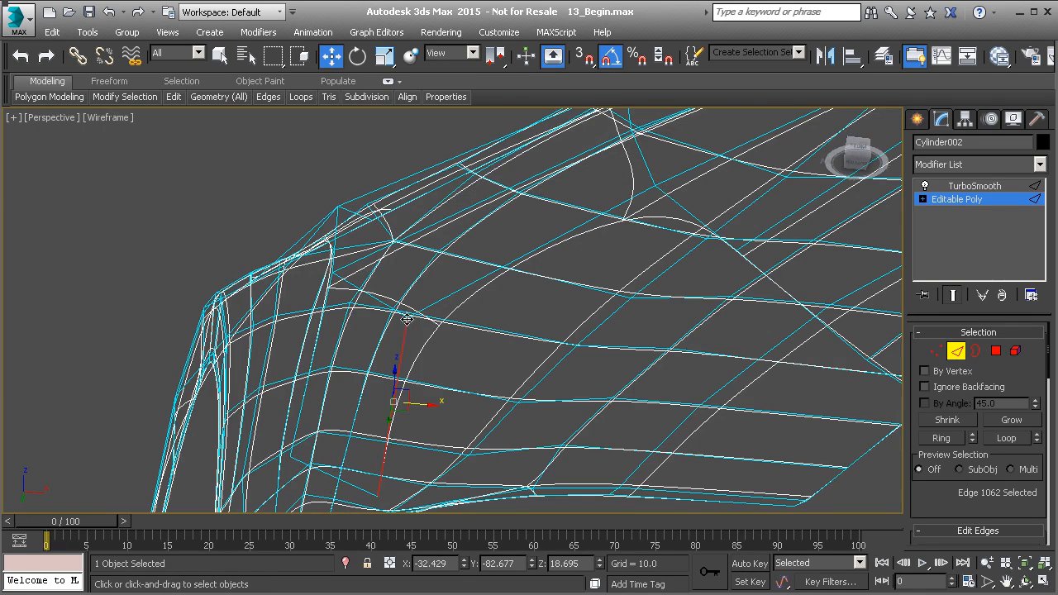
{"action": "key", "text": "1"}
{"action": "left_click", "coordinate": [405, 319]}
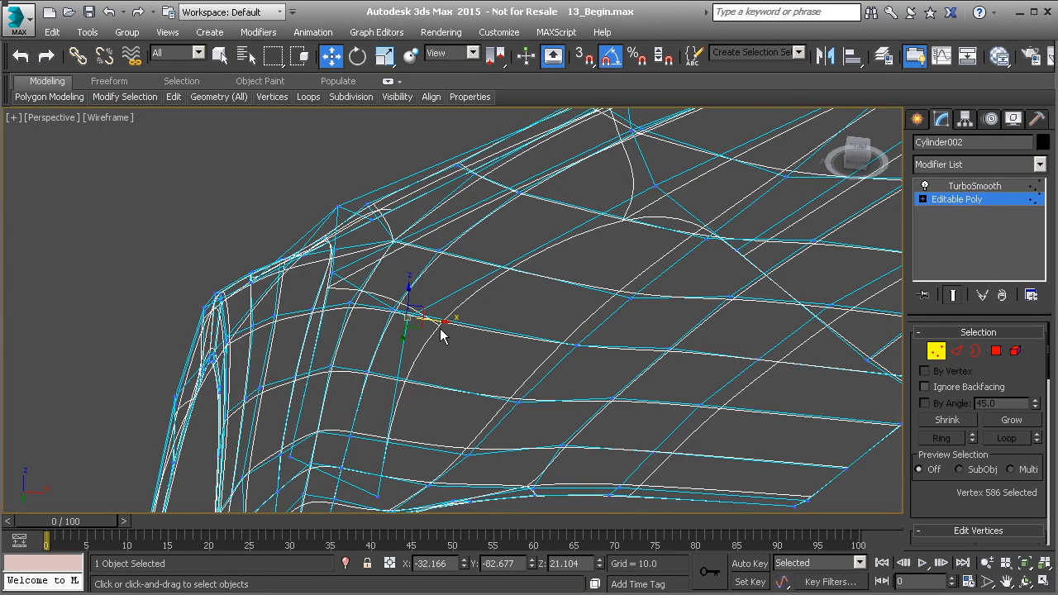
{"action": "key", "text": "F3"}
{"action": "middle_click_drag", "start_coordinate": [438, 335], "coordinate": [427, 332], "text": "alt"}
{"action": "key", "text": "f"}
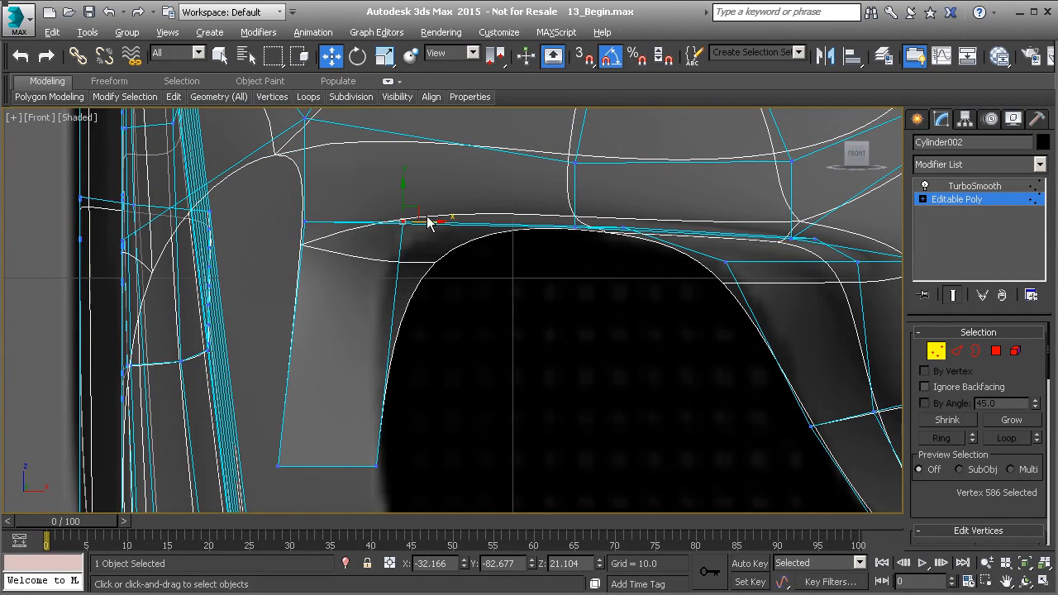
{"action": "left_click_drag", "start_coordinate": [419, 212], "coordinate": [410, 242]}
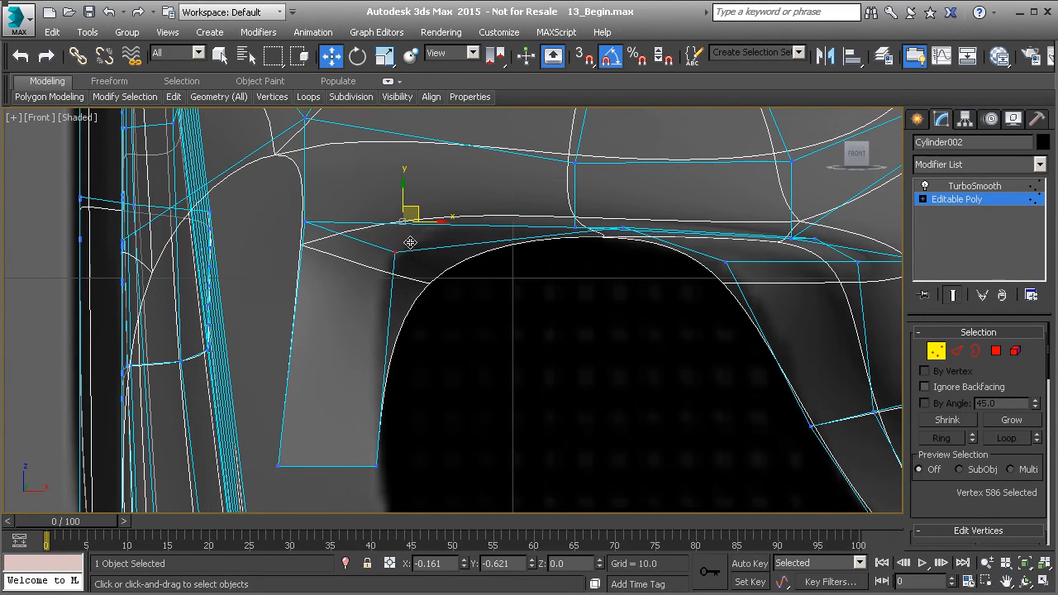
{"action": "left_click_drag", "start_coordinate": [412, 240], "coordinate": [411, 248]}
Step: Move the strip's two bottom vertices backward in the side view, centering them at about Y -82.5
{"action": "scroll", "coordinate": [411, 248], "scroll_direction": "down", "scroll_amount": 3}
{"action": "key", "text": "F3"}
{"action": "scroll", "coordinate": [410, 246], "scroll_direction": "down", "scroll_amount": 2}
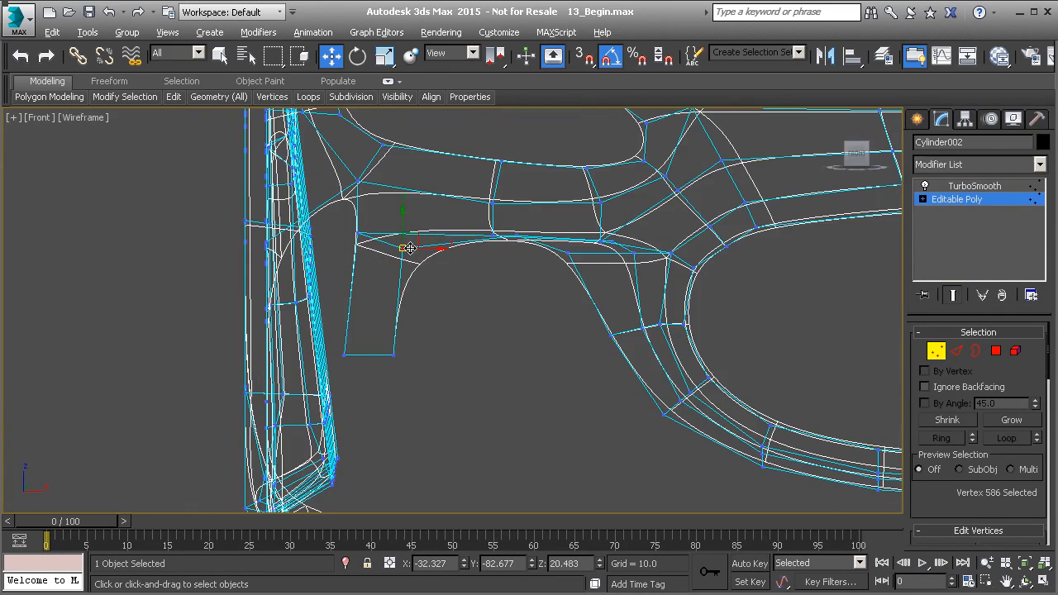
{"action": "key", "text": "F3"}
{"action": "mouse_move", "coordinate": [406, 243]}
{"action": "middle_mouse_down", "text": "alt"}
{"action": "mouse_move", "coordinate": [437, 259]}
{"action": "mouse_move", "coordinate": [493, 229]}
{"action": "mouse_move", "coordinate": [717, 239]}
{"action": "middle_mouse_up", "text": "alt"}
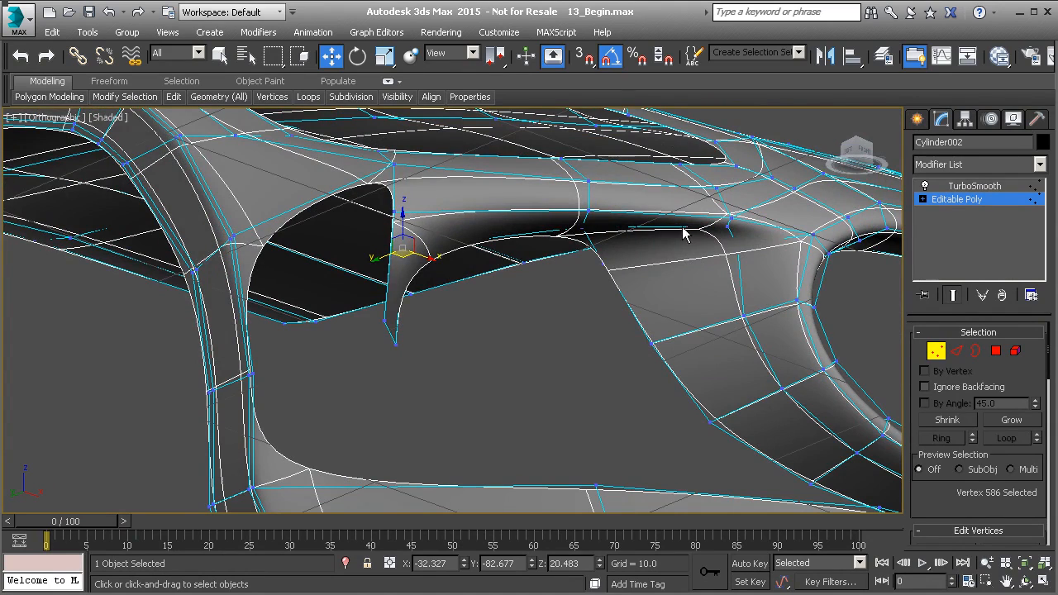
{"action": "mouse_move", "coordinate": [398, 308]}
{"action": "middle_mouse_down", "text": "alt"}
{"action": "mouse_move", "coordinate": [375, 331]}
{"action": "mouse_move", "coordinate": [381, 313]}
{"action": "mouse_move", "coordinate": [394, 353]}
{"action": "middle_mouse_up", "text": "alt"}
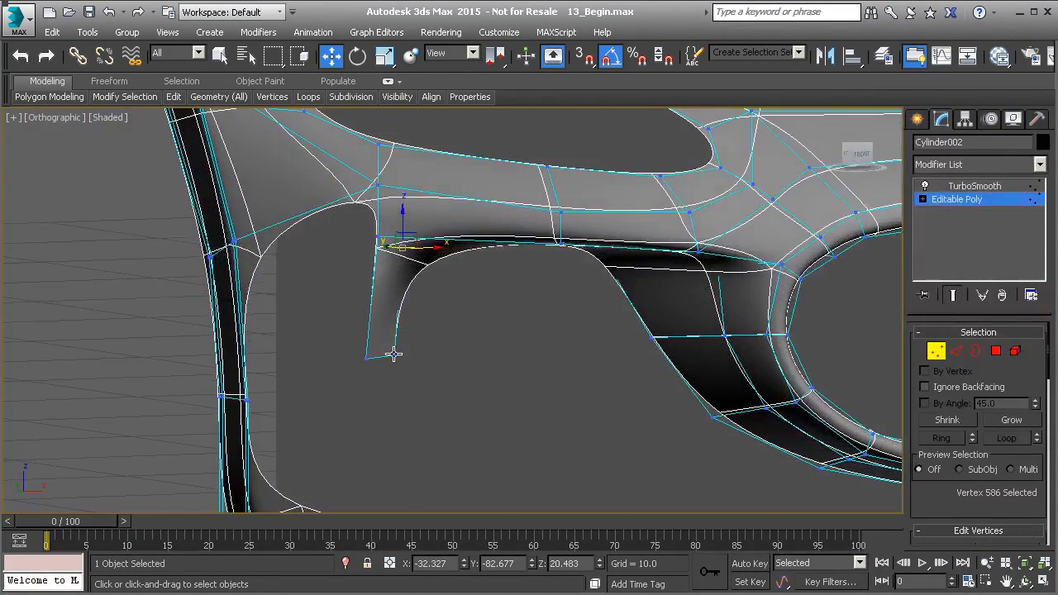
{"action": "key", "text": "l"}
{"action": "mouse_move", "coordinate": [365, 262]}
{"action": "left_mouse_down"}
{"action": "mouse_move", "coordinate": [403, 276]}
{"action": "mouse_move", "coordinate": [367, 257]}
{"action": "left_mouse_up"}
{"action": "scroll", "coordinate": [383, 270], "scroll_direction": "up", "scroll_amount": 2}
{"action": "middle_click_drag", "start_coordinate": [371, 232], "coordinate": [400, 280]}
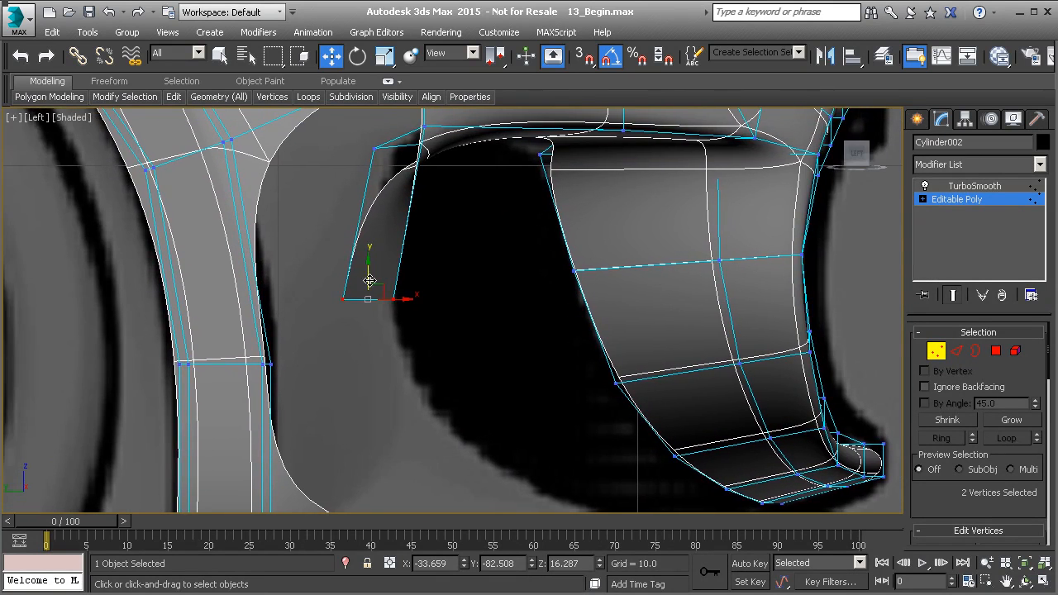
Step: Shift the strip's inner top vertex forward to about Y -82.9 and its inner bottom vertex to about Y -82.5 in the side view
{"action": "middle_click_drag", "start_coordinate": [385, 177], "coordinate": [382, 207]}
{"action": "left_click", "coordinate": [377, 195]}
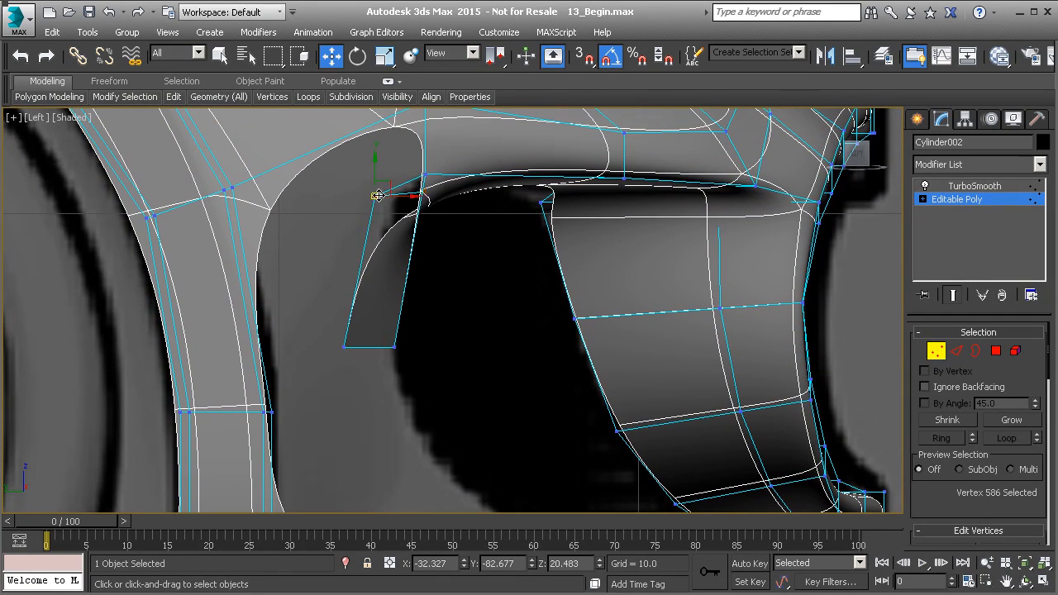
{"action": "left_click_drag", "start_coordinate": [405, 200], "coordinate": [409, 258]}
{"action": "left_click", "coordinate": [346, 347]}
{"action": "left_click_drag", "start_coordinate": [374, 347], "coordinate": [397, 345]}
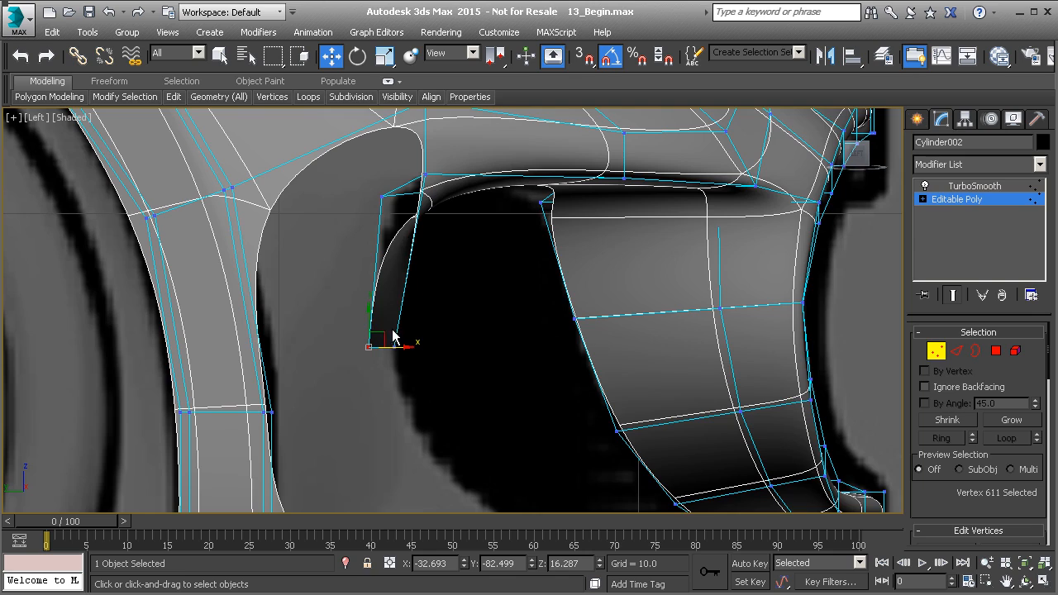
{"action": "key", "text": "shift+z"}
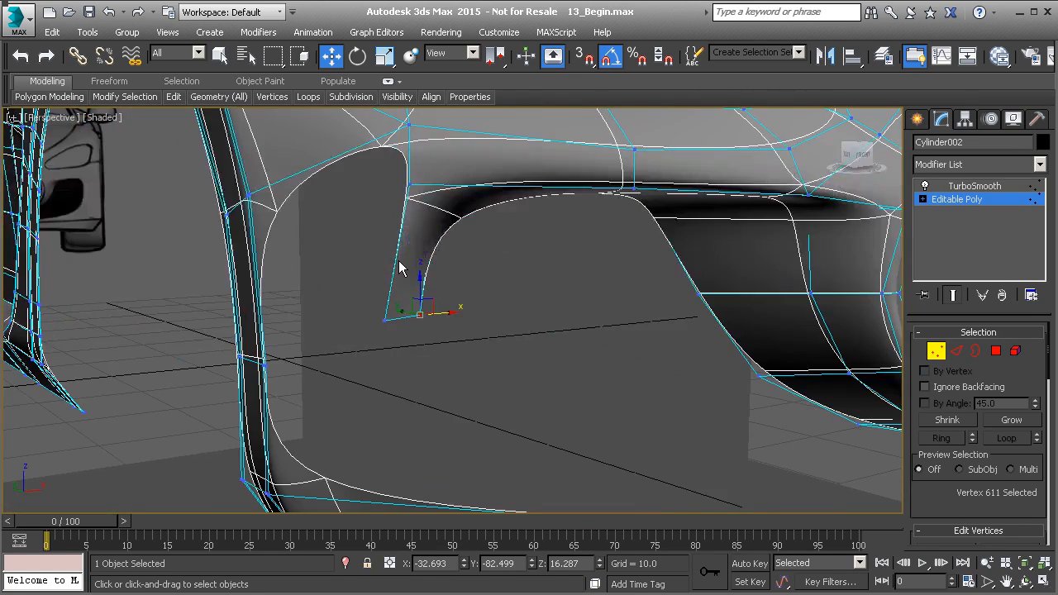
{"action": "key", "text": "2"}
{"action": "left_click", "coordinate": [396, 261]}
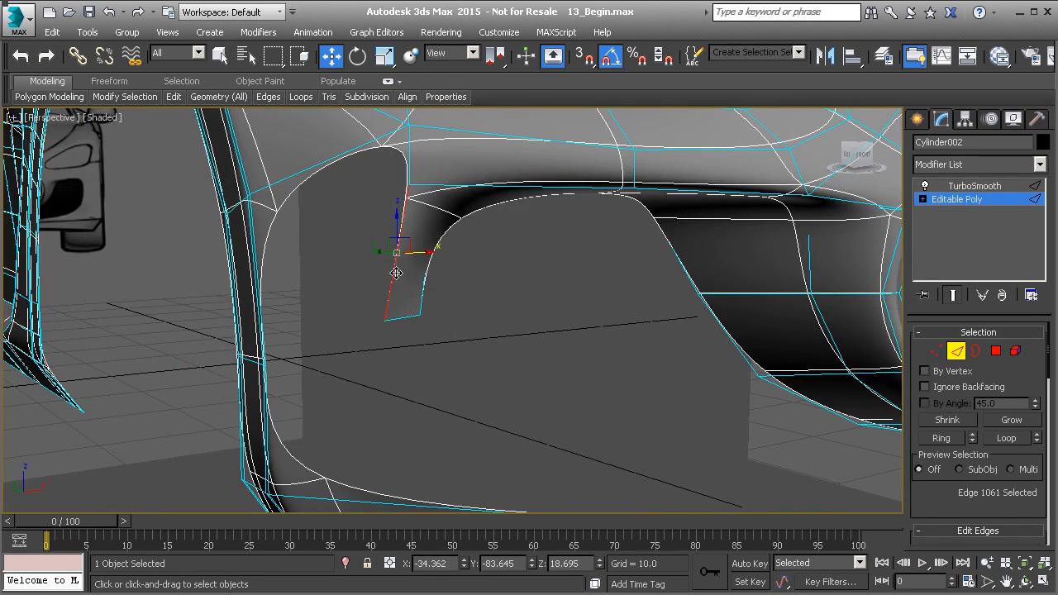
{"action": "key", "text": "l"}
{"action": "middle_click_drag", "start_coordinate": [405, 285], "coordinate": [430, 277]}
{"action": "left_click_drag", "start_coordinate": [451, 259], "coordinate": [378, 266], "text": "shift"}
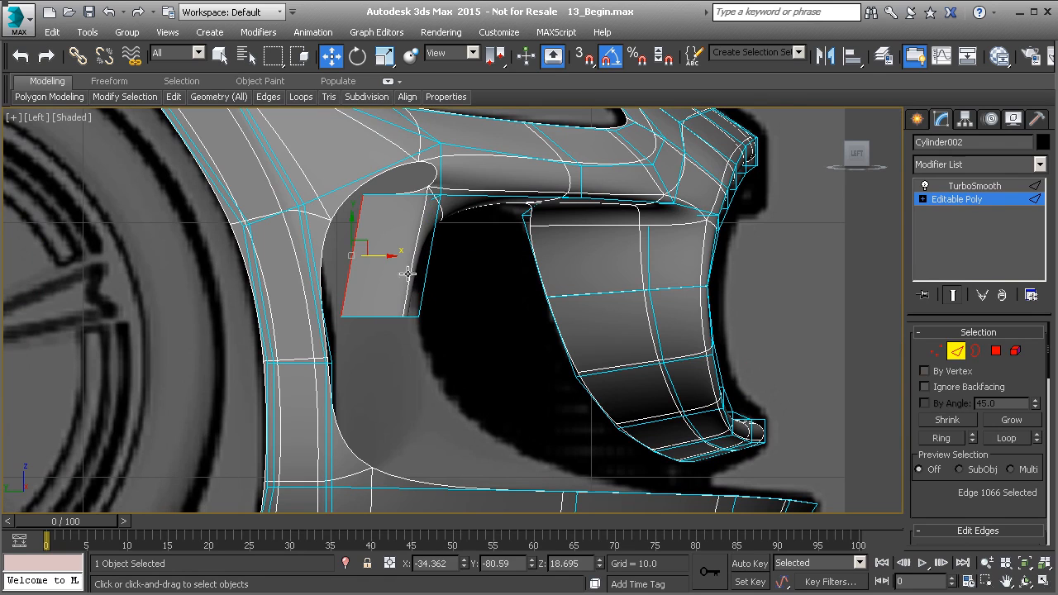
{"action": "key", "text": "1"}
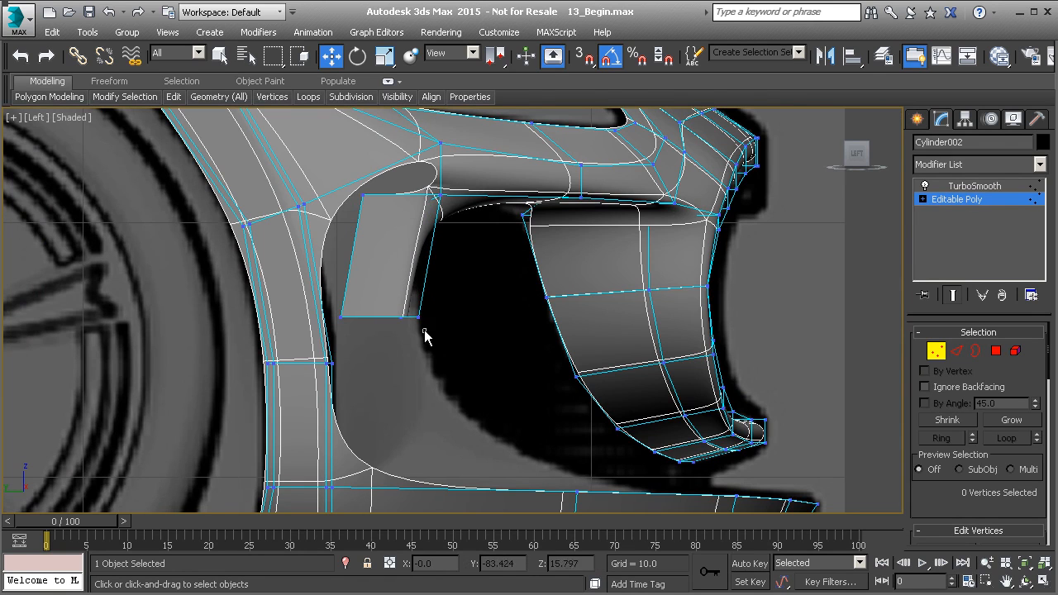
{"action": "left_click", "coordinate": [417, 316]}
{"action": "key", "text": "p"}
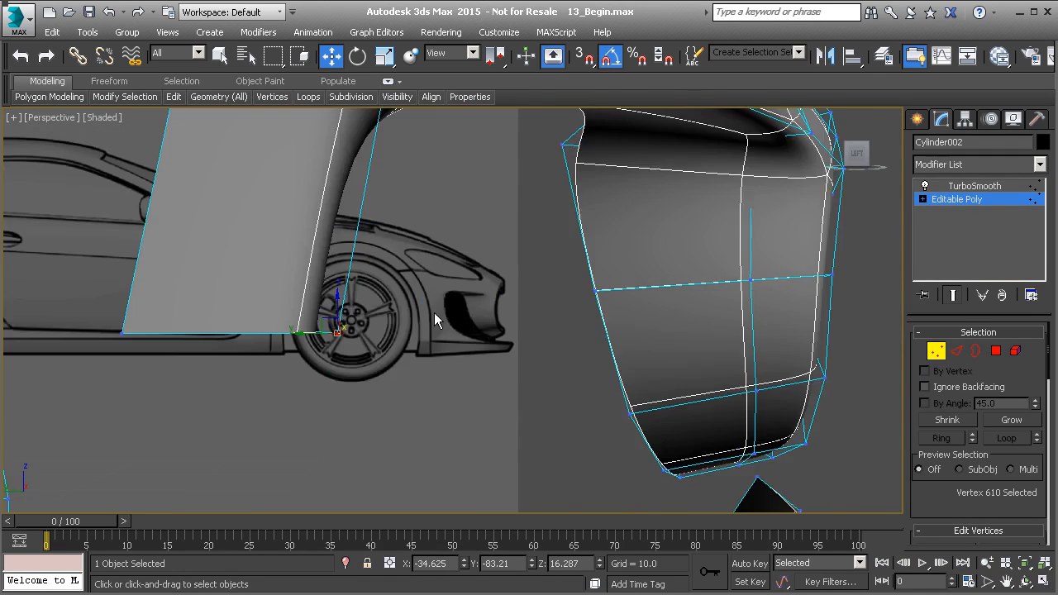
{"action": "key", "text": "f"}
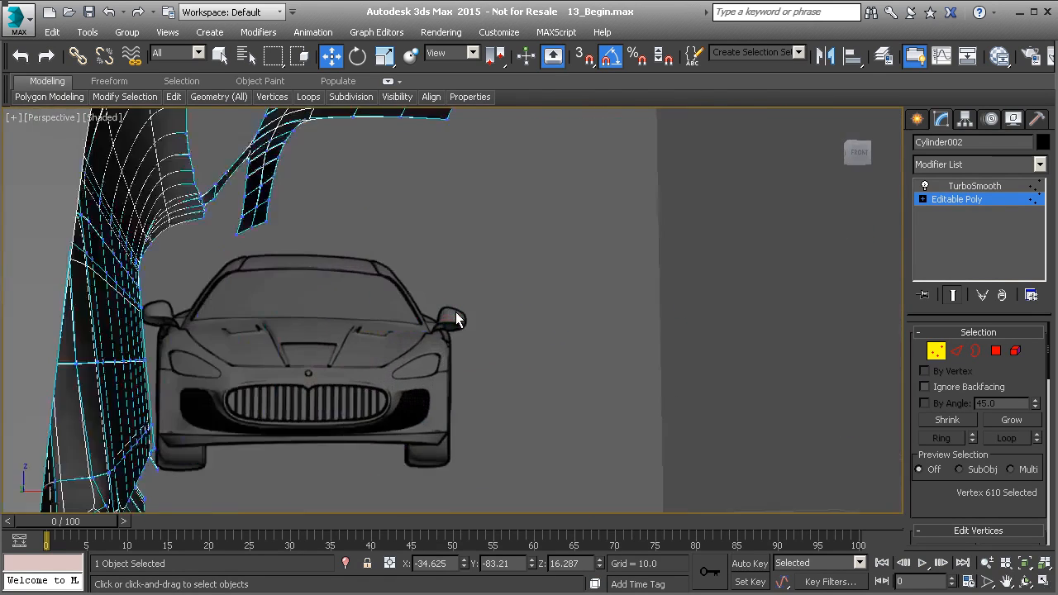
{"action": "scroll", "coordinate": [447, 316], "scroll_direction": "up", "scroll_amount": 10}
{"action": "scroll", "coordinate": [406, 371], "scroll_direction": "down", "scroll_amount": 5}
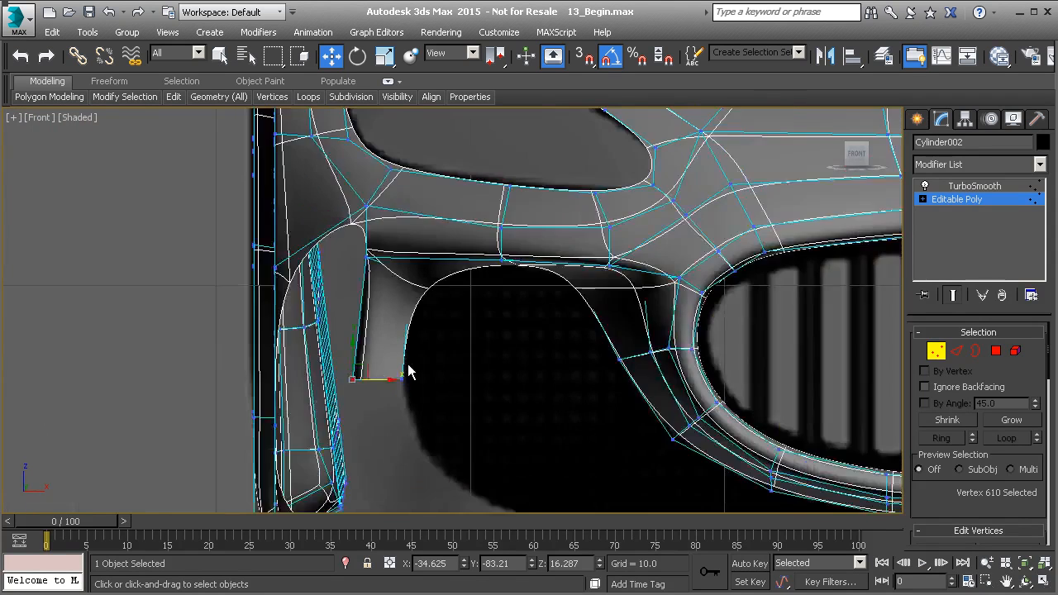
{"action": "scroll", "coordinate": [376, 277], "scroll_direction": "up", "scroll_amount": 2}
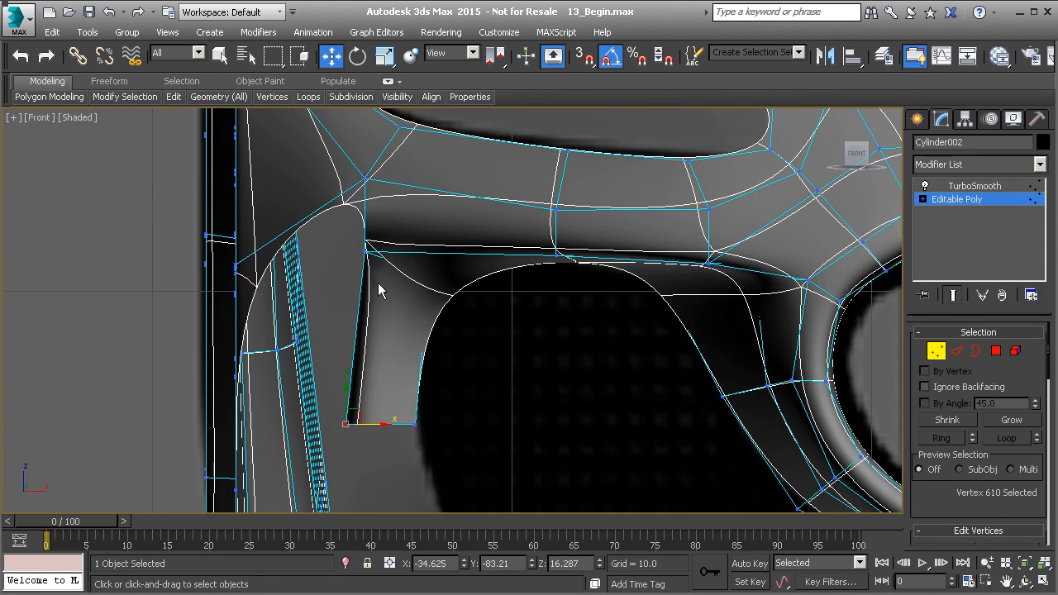
{"action": "left_click", "coordinate": [408, 355]}
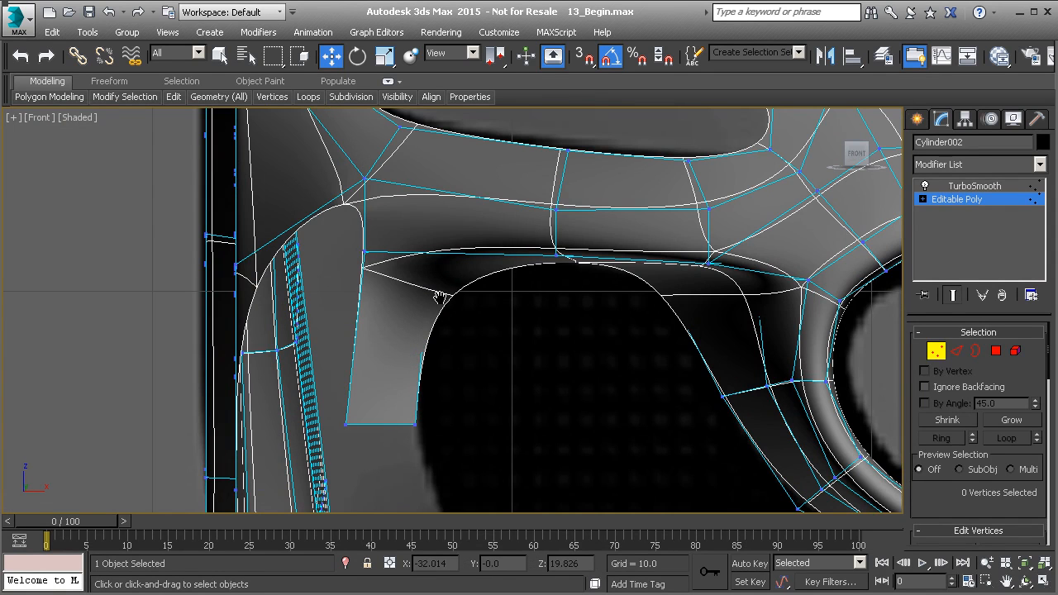
Step: Move the strip's inner top vertex forward in the side view to about Y -83.6, toward the intake corner in the reference
{"action": "key", "text": "F3"}
{"action": "mouse_move", "coordinate": [441, 300]}
{"action": "middle_mouse_down", "text": "alt"}
{"action": "mouse_move", "coordinate": [427, 298]}
{"action": "mouse_move", "coordinate": [430, 269]}
{"action": "mouse_move", "coordinate": [439, 303]}
{"action": "mouse_move", "coordinate": [454, 243]}
{"action": "mouse_move", "coordinate": [418, 346]}
{"action": "mouse_move", "coordinate": [449, 267]}
{"action": "mouse_move", "coordinate": [511, 316]}
{"action": "middle_mouse_up", "text": "alt"}
{"action": "key", "text": "F3"}
{"action": "scroll", "coordinate": [511, 316], "scroll_direction": "up", "scroll_amount": 3}
{"action": "key", "text": "F3"}
{"action": "left_click", "coordinate": [482, 303]}
{"action": "key", "text": "l"}
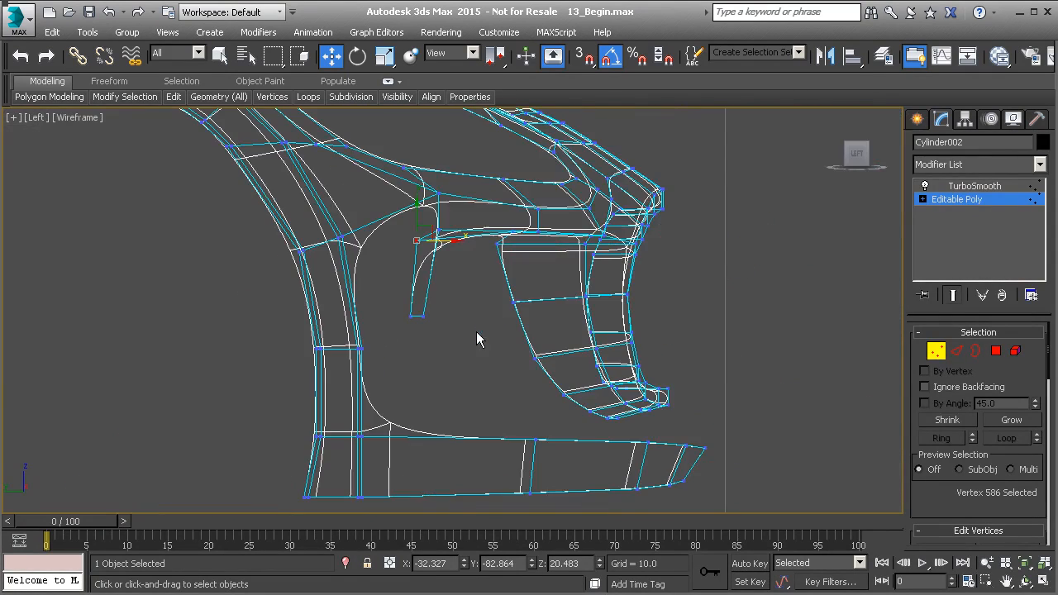
{"action": "mouse_move", "coordinate": [468, 289]}
{"action": "middle_mouse_down"}
{"action": "mouse_move", "coordinate": [474, 298]}
{"action": "mouse_move", "coordinate": [451, 295]}
{"action": "middle_mouse_up"}
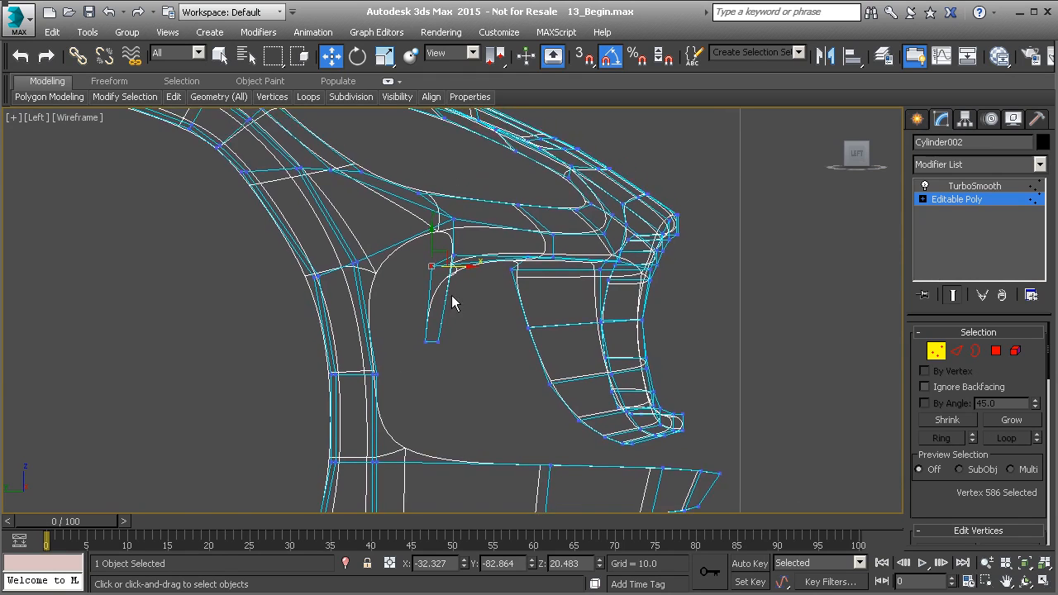
{"action": "key", "text": "F3"}
{"action": "scroll", "coordinate": [453, 287], "scroll_direction": "up", "scroll_amount": 5}
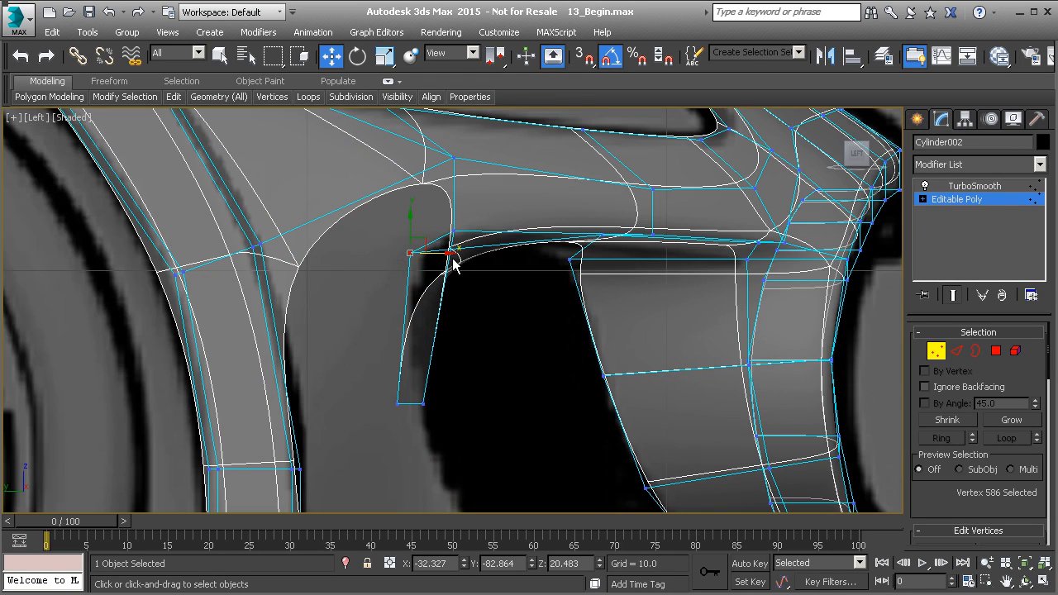
{"action": "mouse_move", "coordinate": [445, 256]}
{"action": "left_mouse_down"}
{"action": "mouse_move", "coordinate": [449, 249]}
{"action": "mouse_move", "coordinate": [434, 255]}
{"action": "mouse_move", "coordinate": [453, 240]}
{"action": "left_mouse_up"}
Step: Align the strip's inner bottom vertex with the reference intake border and move its outer bottom and top vertices backward in the side view
{"action": "left_click", "coordinate": [398, 402]}
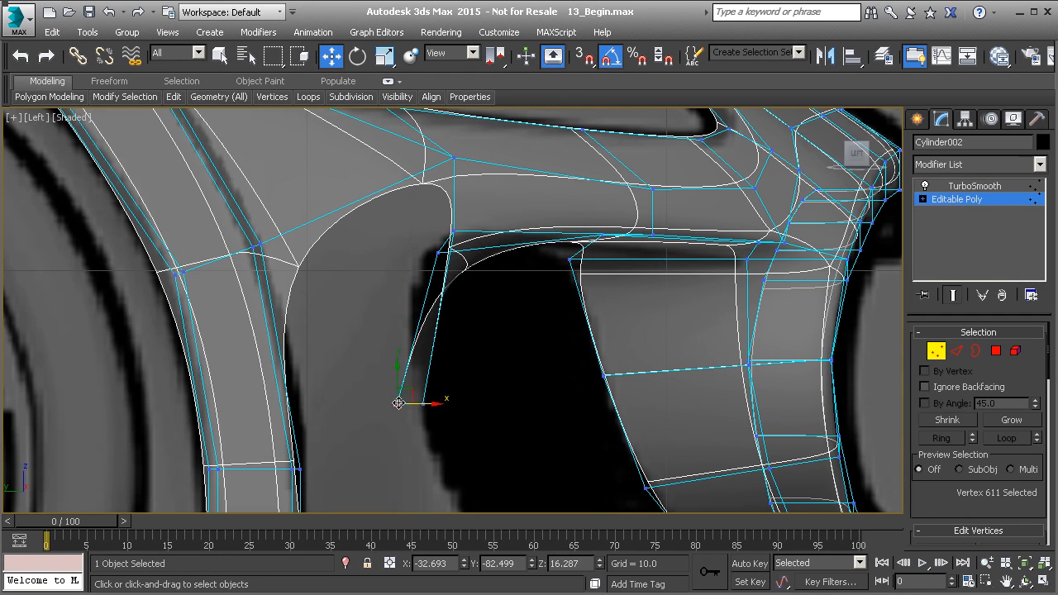
{"action": "left_click_drag", "start_coordinate": [426, 402], "coordinate": [395, 404]}
{"action": "left_click", "coordinate": [424, 404]}
{"action": "left_click", "coordinate": [454, 232]}
{"action": "left_click_drag", "start_coordinate": [455, 231], "coordinate": [456, 253]}
Step: Raise the strip's inner top vertex in the side view to about Y -83.7, Z 20.9, toward the intake's upper corner
{"action": "left_click", "coordinate": [436, 252]}
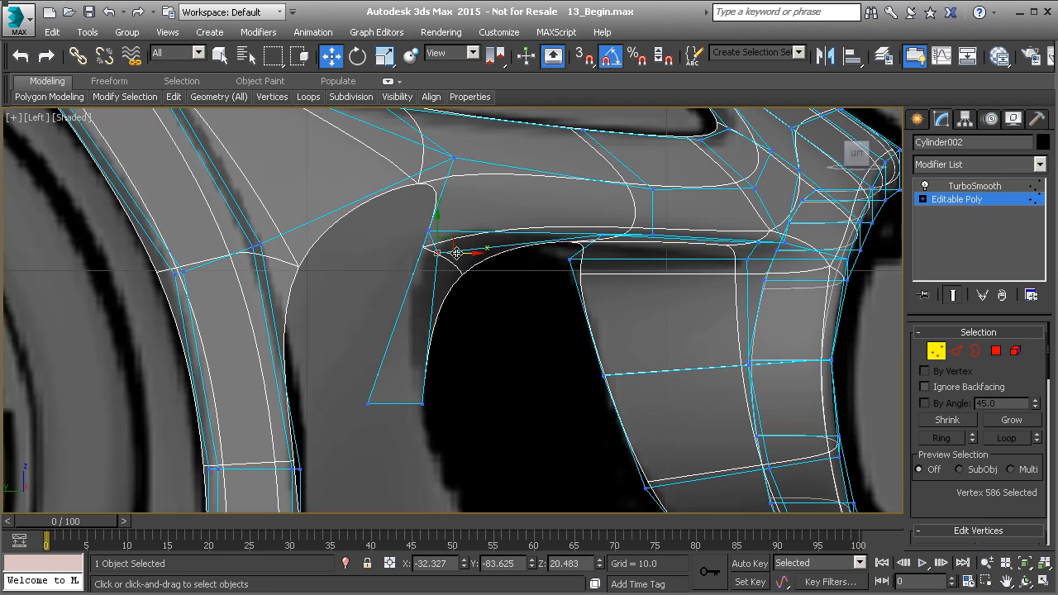
{"action": "middle_click_drag", "start_coordinate": [461, 249], "coordinate": [413, 244], "text": "alt"}
{"action": "scroll", "coordinate": [412, 238], "scroll_direction": "down", "scroll_amount": 3}
{"action": "key", "text": "l"}
{"action": "scroll", "coordinate": [435, 251], "scroll_direction": "up", "scroll_amount": 4}
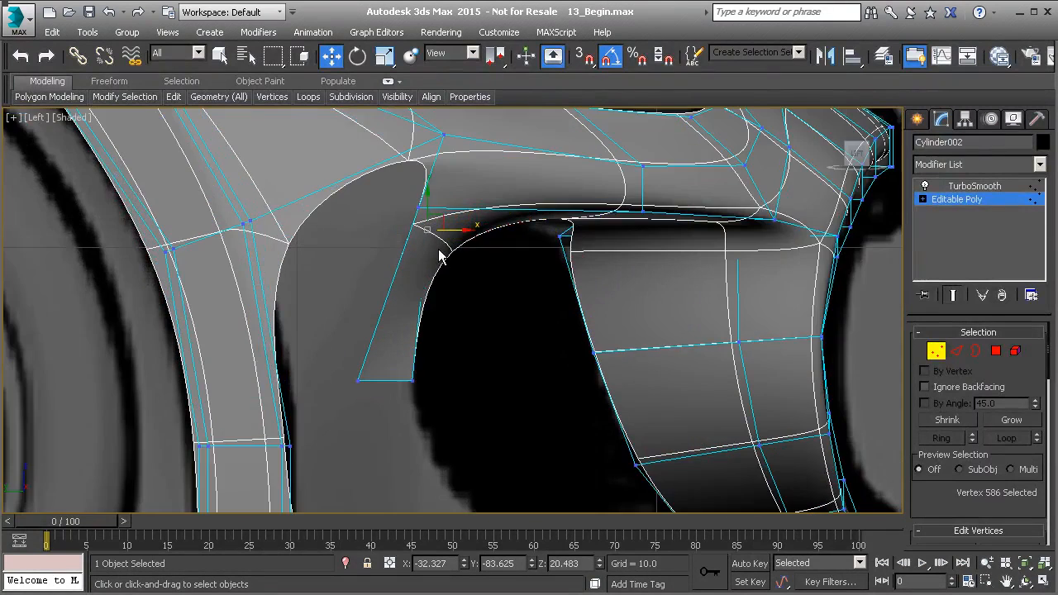
{"action": "key", "text": "F3"}
{"action": "left_click_drag", "start_coordinate": [440, 219], "coordinate": [445, 197]}
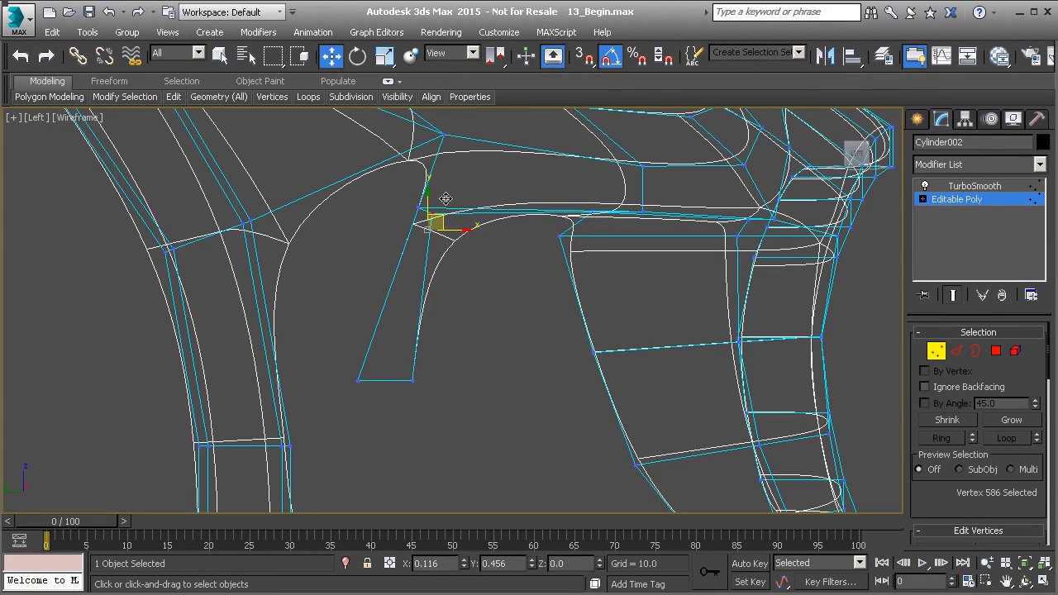
{"action": "key", "text": "F3"}
{"action": "key", "text": "F3"}
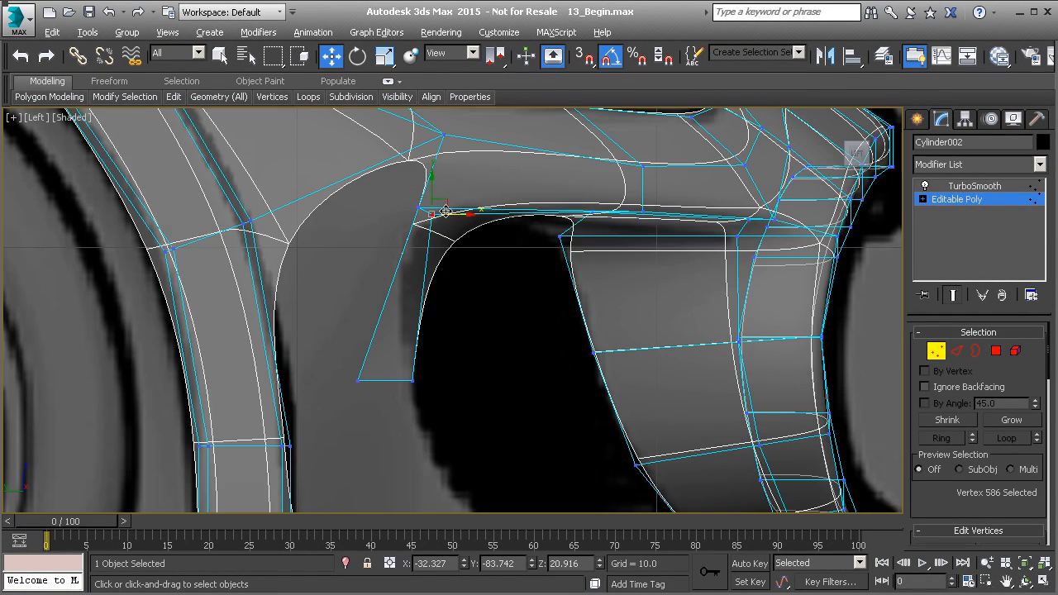
{"action": "key", "text": "F3"}
{"action": "key", "text": "alt+x"}
Step: Insert a new edge loop with Swift Loop across the front wheel-arch strip at about Z 17.4
{"action": "middle_click_drag", "start_coordinate": [416, 206], "coordinate": [432, 293]}
{"action": "scroll", "coordinate": [432, 293], "scroll_direction": "down", "scroll_amount": 2}
{"action": "middle_click_drag", "start_coordinate": [338, 261], "coordinate": [434, 329]}
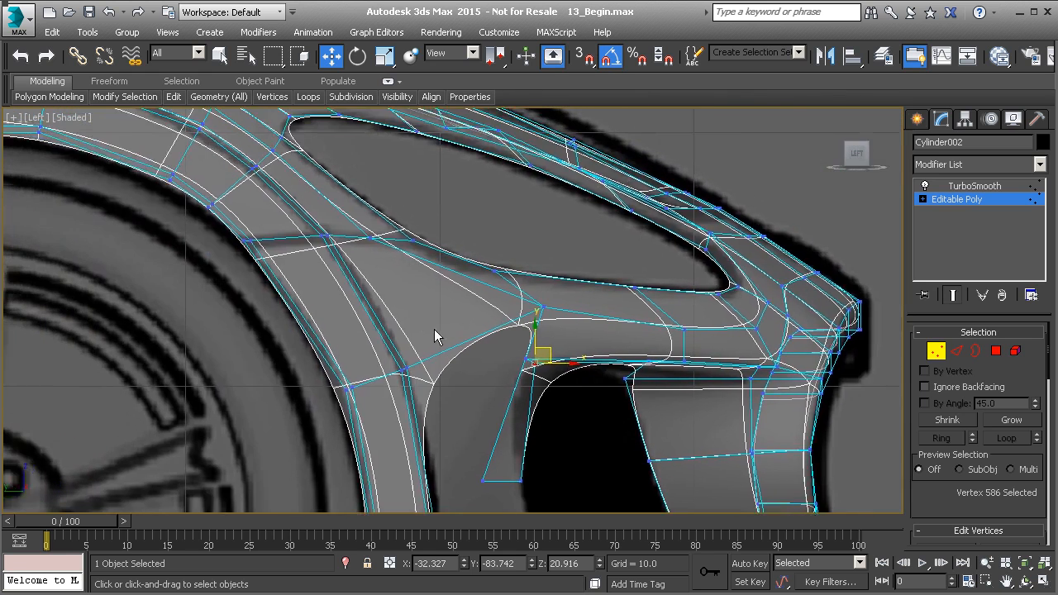
{"action": "scroll", "coordinate": [434, 329], "scroll_direction": "down", "scroll_amount": 2}
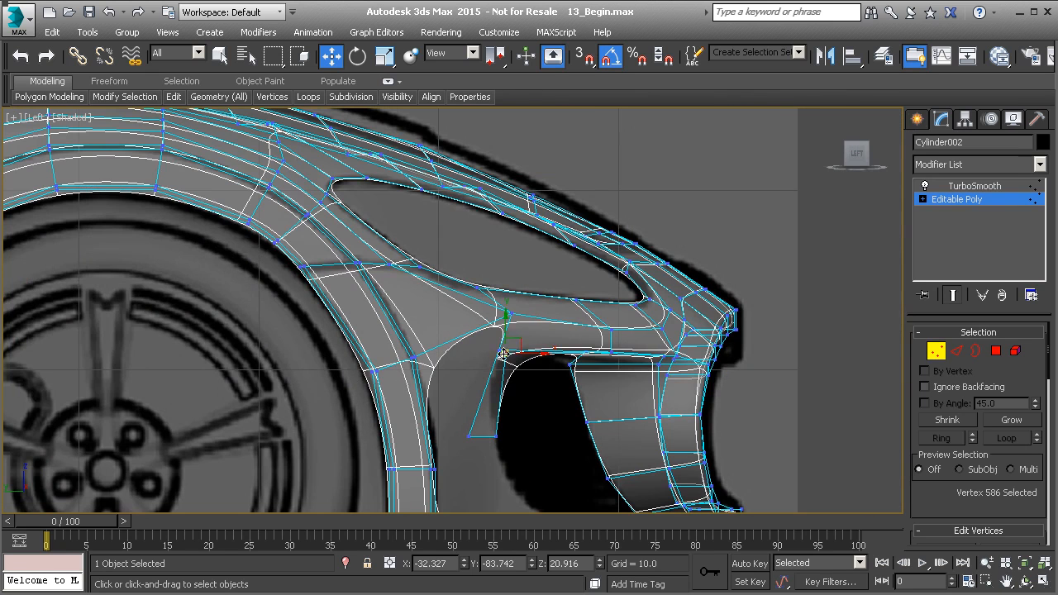
{"action": "scroll", "coordinate": [500, 353], "scroll_direction": "up", "scroll_amount": 4}
{"action": "middle_click_drag", "start_coordinate": [487, 355], "coordinate": [442, 251]}
{"action": "scroll", "coordinate": [441, 253], "scroll_direction": "down", "scroll_amount": 2}
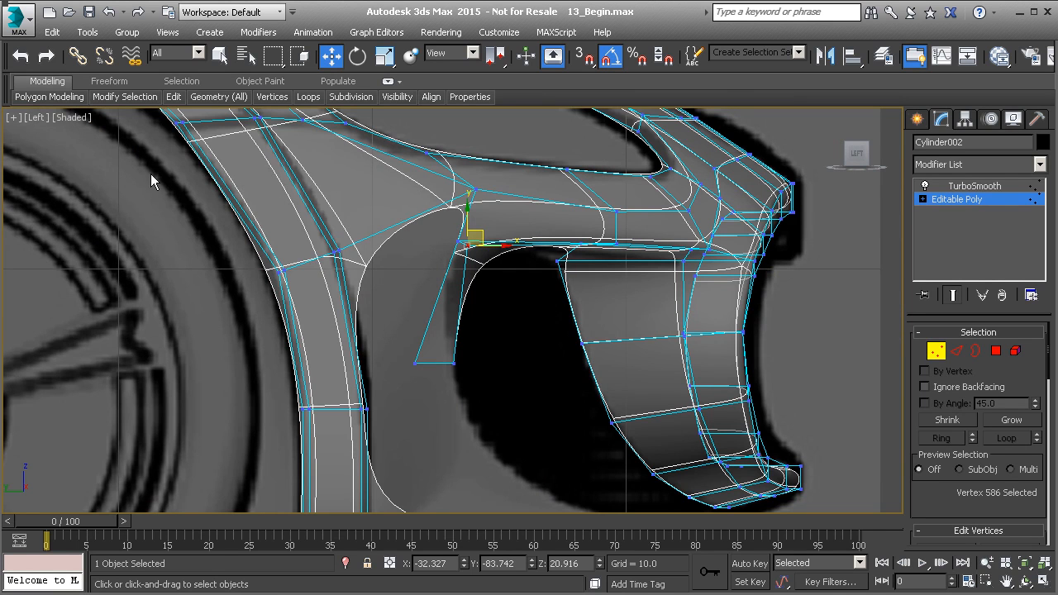
{"action": "mouse_move", "coordinate": [173, 97]}
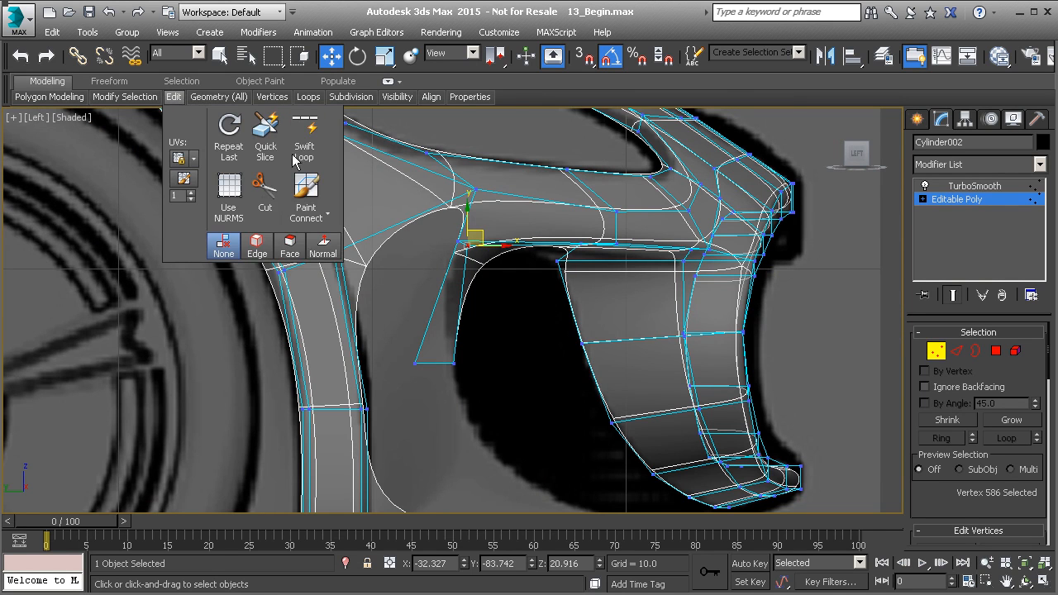
{"action": "left_click", "coordinate": [295, 159]}
{"action": "left_click", "coordinate": [321, 335]}
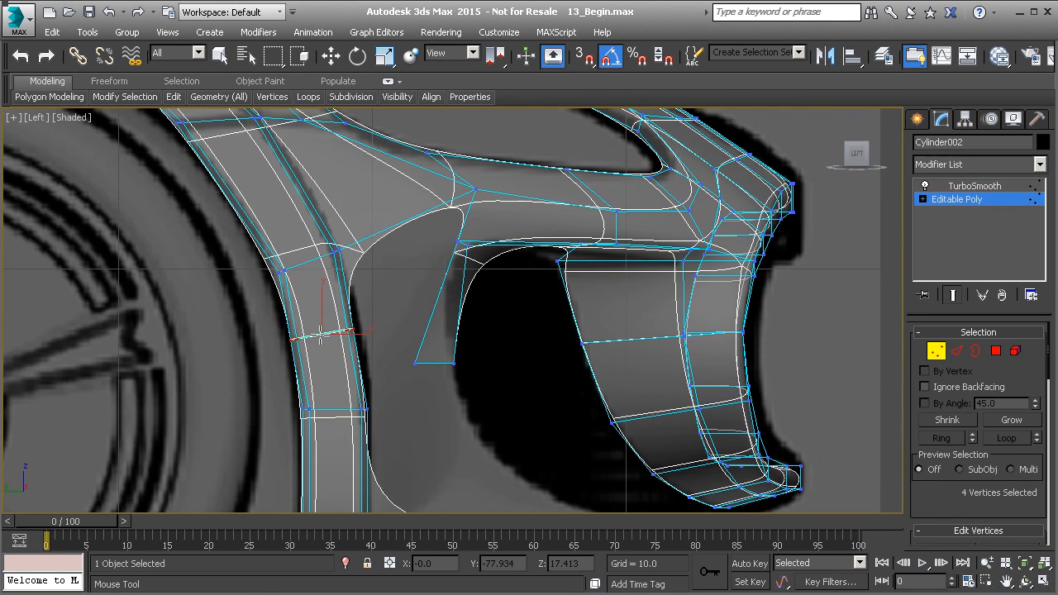
{"action": "scroll", "coordinate": [367, 273], "scroll_direction": "up", "scroll_amount": 3}
Step: Bridge the wheel-arch edge above the new loop to the short edge at the intake's upper outer corner
{"action": "key", "text": "2"}
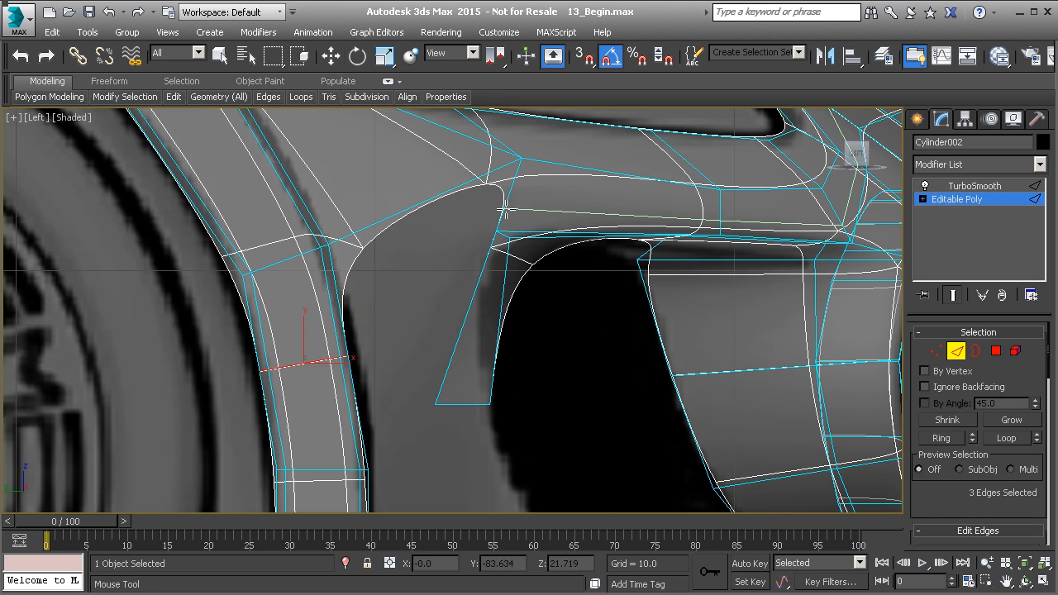
{"action": "key", "text": "w"}
{"action": "left_click", "coordinate": [502, 206]}
{"action": "left_click", "coordinate": [342, 309], "text": "ctrl"}
{"action": "scroll", "coordinate": [939, 490], "scroll_direction": "down", "scroll_amount": 3}
{"action": "left_click", "coordinate": [946, 518]}
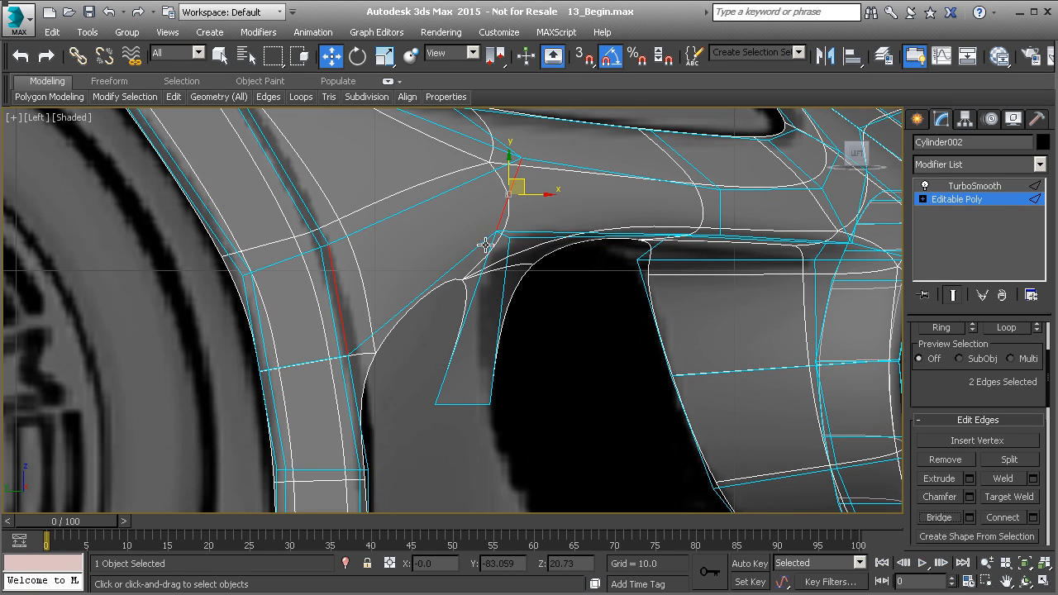
Step: Move the new loop's four wheel-arch vertices forward in the side view to about Y -78.2
{"action": "key", "text": "1"}
{"action": "left_click_drag", "start_coordinate": [173, 332], "coordinate": [233, 358]}
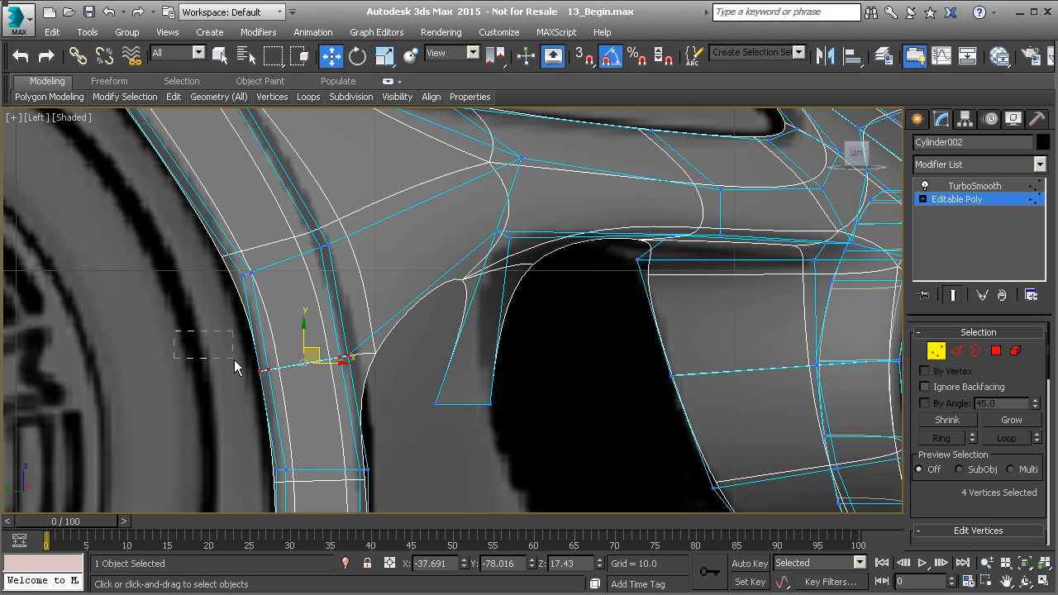
{"action": "left_click_drag", "start_coordinate": [314, 348], "coordinate": [322, 347]}
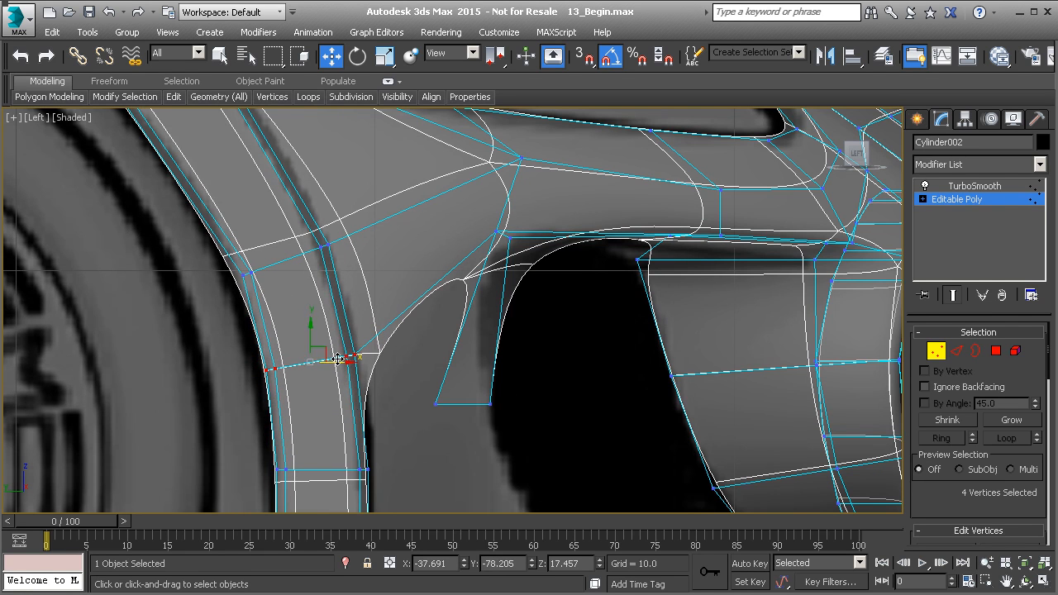
Step: Slide the wheel-arch vertex rows beside the bridge upward with the Edge constraint, placing the lower row at about Y -77.6, Z 18.8
{"action": "middle_click_drag", "start_coordinate": [281, 254], "coordinate": [311, 317]}
{"action": "scroll", "coordinate": [311, 318], "scroll_direction": "down", "scroll_amount": 2}
{"action": "left_click_drag", "start_coordinate": [256, 301], "coordinate": [351, 345]}
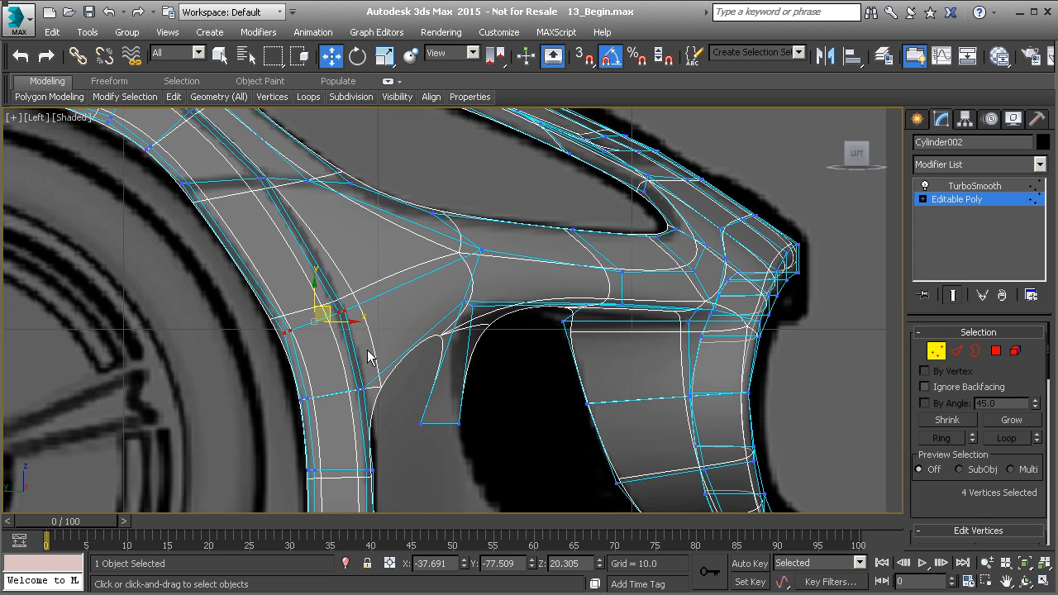
{"action": "scroll", "coordinate": [959, 500], "scroll_direction": "down", "scroll_amount": 3}
{"action": "scroll", "coordinate": [996, 486], "scroll_direction": "down", "scroll_amount": 5}
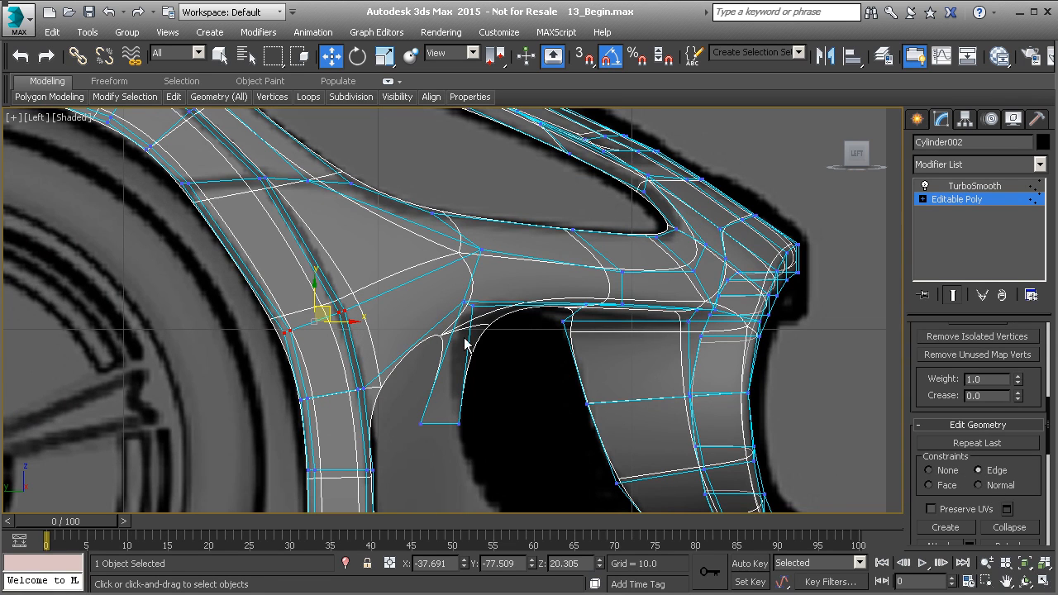
{"action": "left_click_drag", "start_coordinate": [324, 308], "coordinate": [291, 249]}
{"action": "left_click_drag", "start_coordinate": [347, 406], "coordinate": [342, 352]}
{"action": "scroll", "coordinate": [431, 428], "scroll_direction": "up", "scroll_amount": 3}
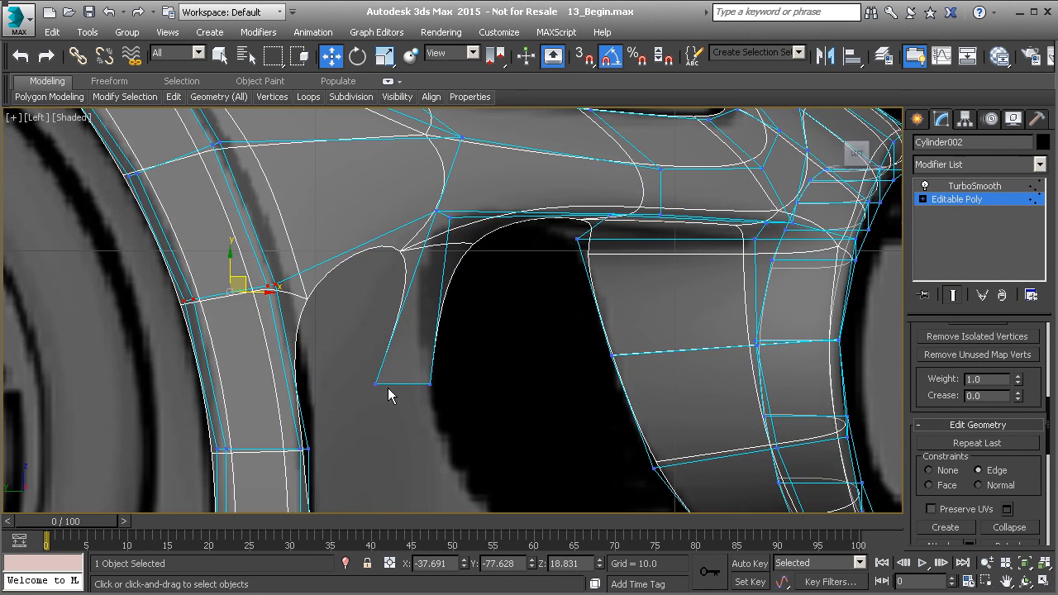
Step: Move the junction vertex below the headlight backward along its edge, then freely with constraint None to about Y -81.9, Z 23.4
{"action": "left_click", "coordinate": [376, 382]}
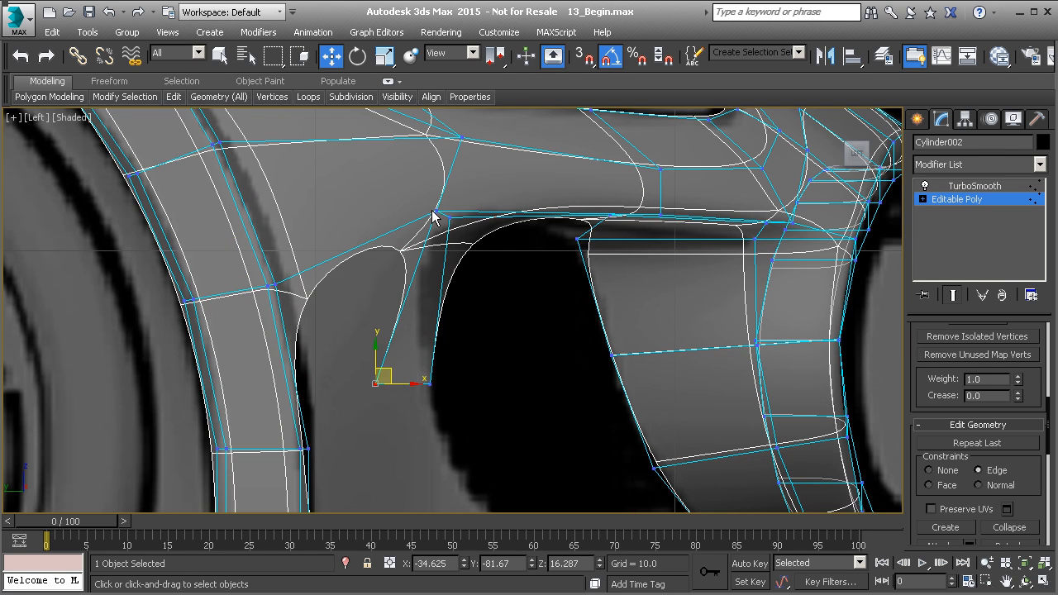
{"action": "middle_click_drag", "start_coordinate": [435, 209], "coordinate": [416, 312]}
{"action": "scroll", "coordinate": [417, 312], "scroll_direction": "down", "scroll_amount": 3}
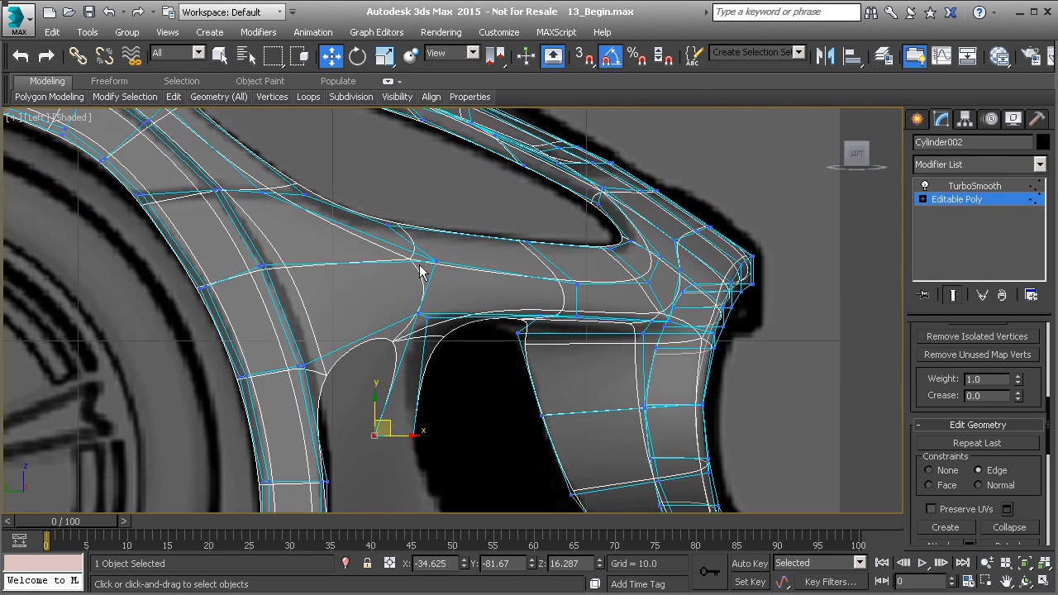
{"action": "scroll", "coordinate": [427, 274], "scroll_direction": "up", "scroll_amount": 3}
{"action": "left_click", "coordinate": [440, 260]}
{"action": "key", "text": "f"}
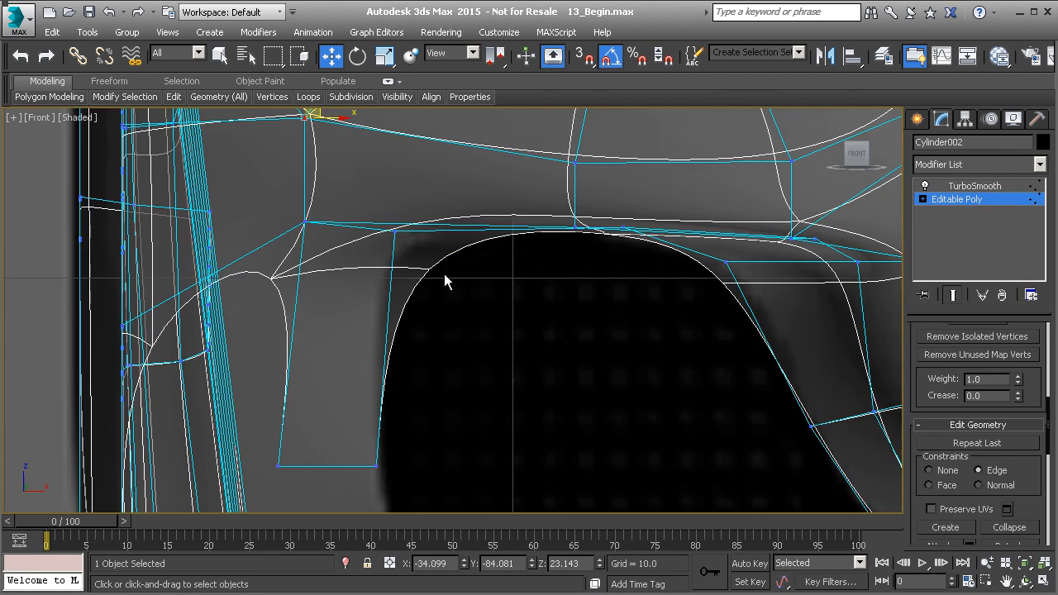
{"action": "scroll", "coordinate": [363, 256], "scroll_direction": "down", "scroll_amount": 2}
{"action": "middle_click_drag", "start_coordinate": [358, 255], "coordinate": [383, 353]}
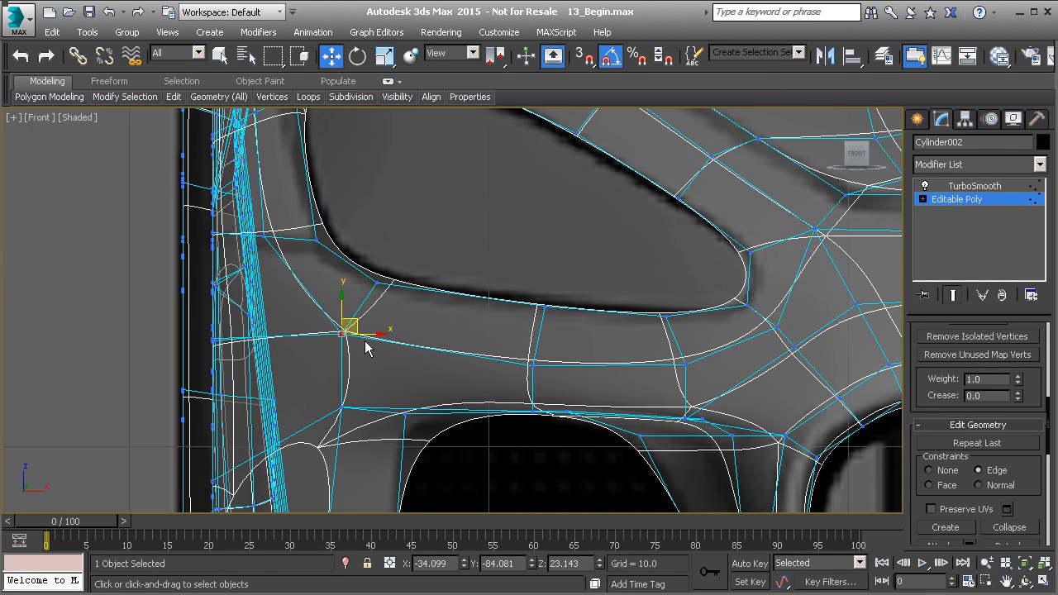
{"action": "key", "text": "l"}
{"action": "left_click_drag", "start_coordinate": [448, 255], "coordinate": [405, 263]}
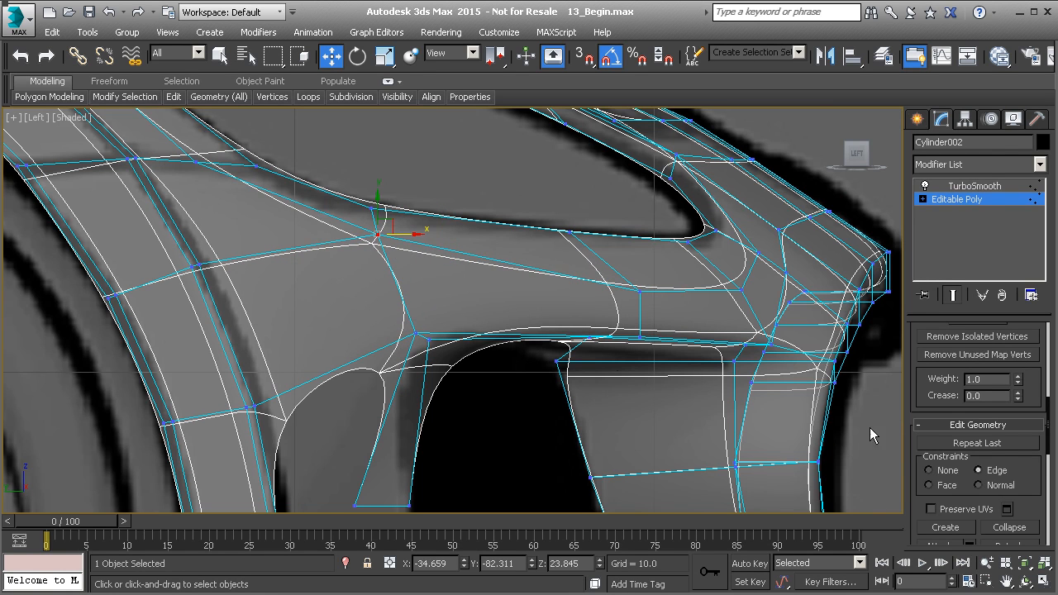
{"action": "left_click_drag", "start_coordinate": [384, 226], "coordinate": [376, 241]}
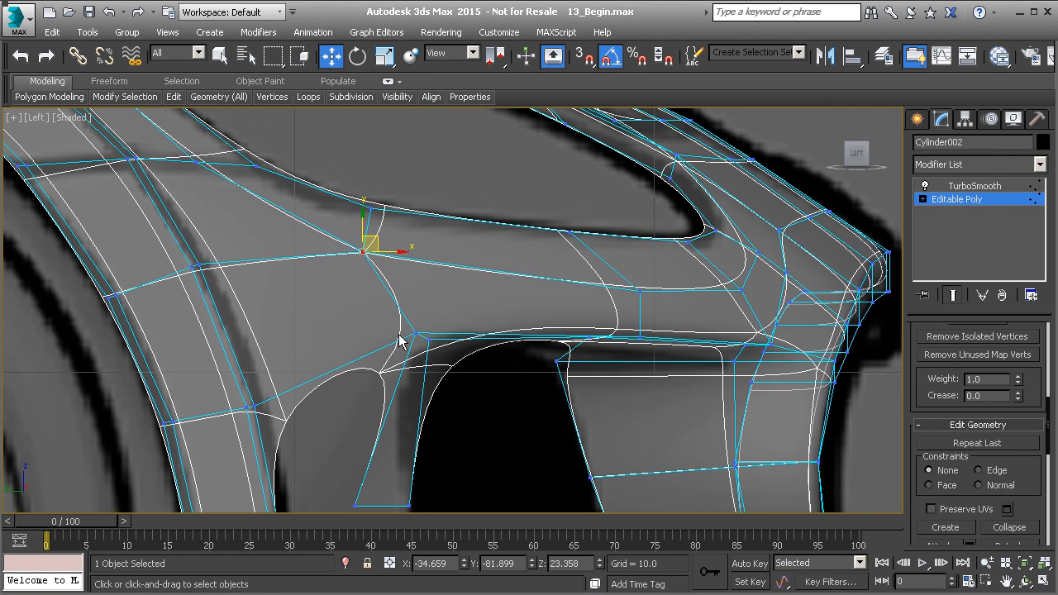
Step: Move the strip's outer top vertex backward to about Y -81.9 in the side view and outward in the front view
{"action": "middle_click_drag", "start_coordinate": [401, 337], "coordinate": [407, 302]}
{"action": "left_click", "coordinate": [422, 300]}
{"action": "left_click_drag", "start_coordinate": [450, 297], "coordinate": [396, 297]}
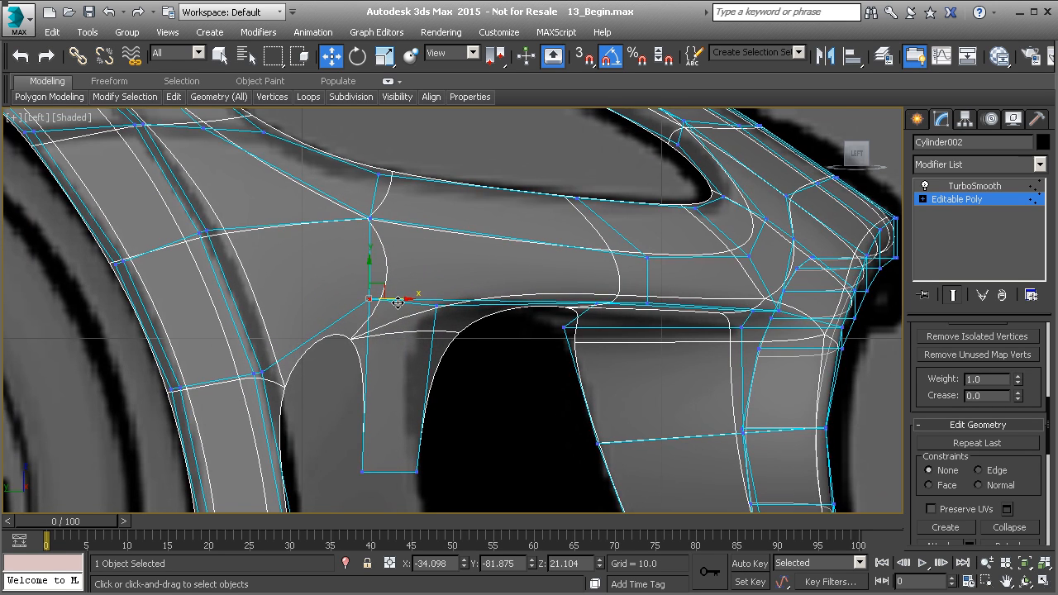
{"action": "key", "text": "f"}
{"action": "scroll", "coordinate": [392, 306], "scroll_direction": "up", "scroll_amount": 2}
{"action": "left_click_drag", "start_coordinate": [393, 338], "coordinate": [356, 339]}
Step: Move the strip's outer bottom vertex outward to about X -34.9 in the front view
{"action": "middle_click_drag", "start_coordinate": [358, 358], "coordinate": [369, 236]}
{"action": "scroll", "coordinate": [370, 235], "scroll_direction": "down", "scroll_amount": 2}
{"action": "left_click", "coordinate": [346, 394]}
{"action": "left_click_drag", "start_coordinate": [346, 394], "coordinate": [337, 394]}
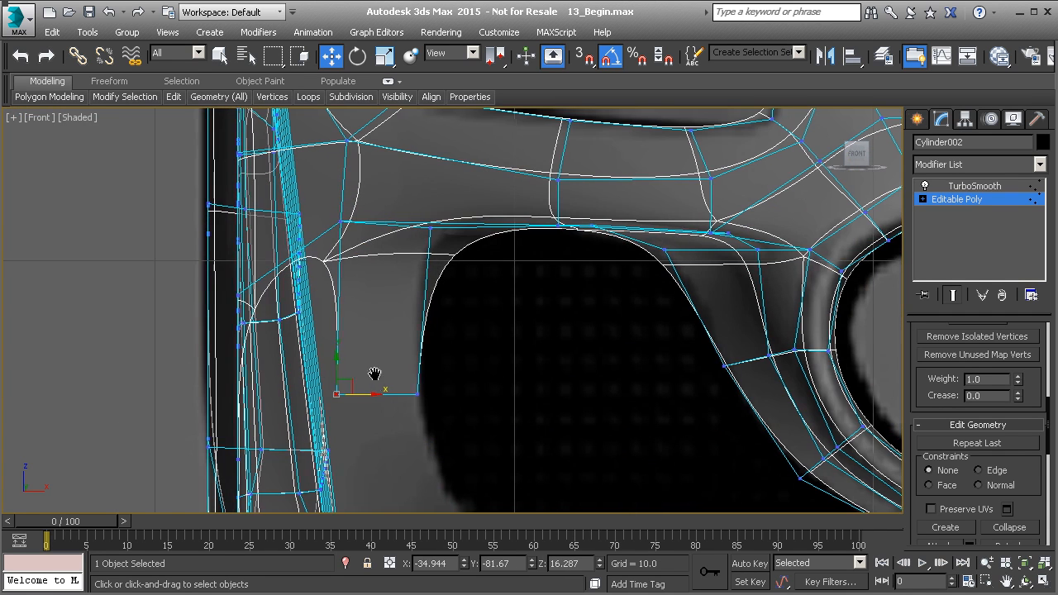
Step: Bridge the wheel-arch edge below the first bridge to the strip's outer vertical edge
{"action": "scroll", "coordinate": [376, 377], "scroll_direction": "down", "scroll_amount": 2}
{"action": "key", "text": "p"}
{"action": "scroll", "coordinate": [379, 383], "scroll_direction": "down", "scroll_amount": 3}
{"action": "middle_click_drag", "start_coordinate": [343, 364], "coordinate": [467, 358], "text": "alt"}
{"action": "scroll", "coordinate": [419, 367], "scroll_direction": "down", "scroll_amount": 2}
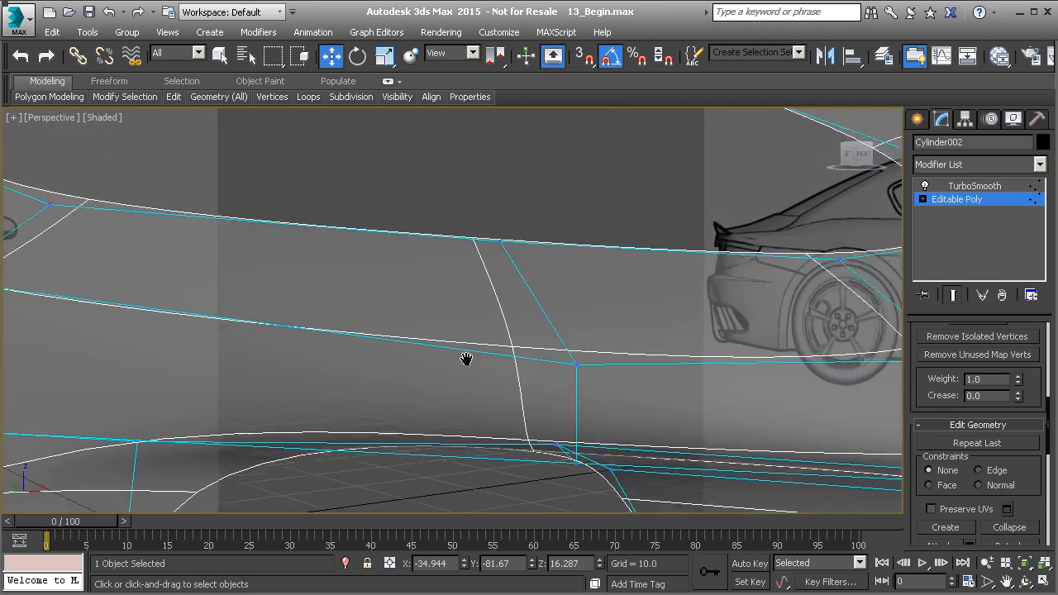
{"action": "scroll", "coordinate": [363, 366], "scroll_direction": "down", "scroll_amount": 3}
{"action": "middle_click_drag", "start_coordinate": [363, 366], "coordinate": [500, 332], "text": "alt"}
{"action": "scroll", "coordinate": [418, 359], "scroll_direction": "up", "scroll_amount": 3}
{"action": "scroll", "coordinate": [419, 352], "scroll_direction": "down", "scroll_amount": 3}
{"action": "scroll", "coordinate": [552, 335], "scroll_direction": "up", "scroll_amount": 3}
{"action": "scroll", "coordinate": [552, 335], "scroll_direction": "down", "scroll_amount": 3}
{"action": "key", "text": "2"}
{"action": "scroll", "coordinate": [499, 331], "scroll_direction": "up", "scroll_amount": 3}
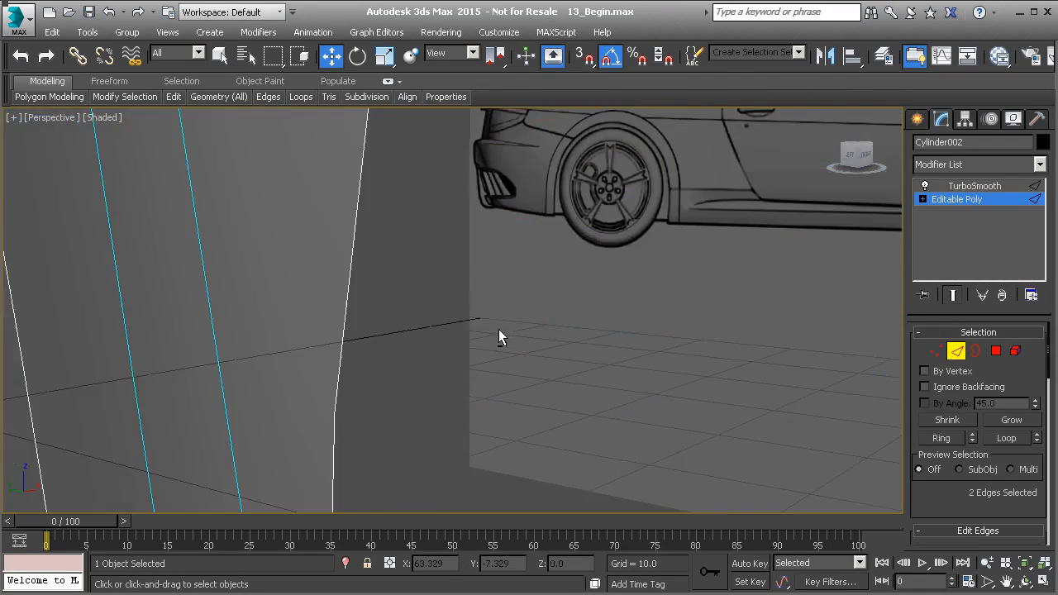
{"action": "scroll", "coordinate": [498, 330], "scroll_direction": "down", "scroll_amount": 2}
{"action": "left_click", "coordinate": [492, 342]}
{"action": "left_click", "coordinate": [572, 304], "text": "ctrl"}
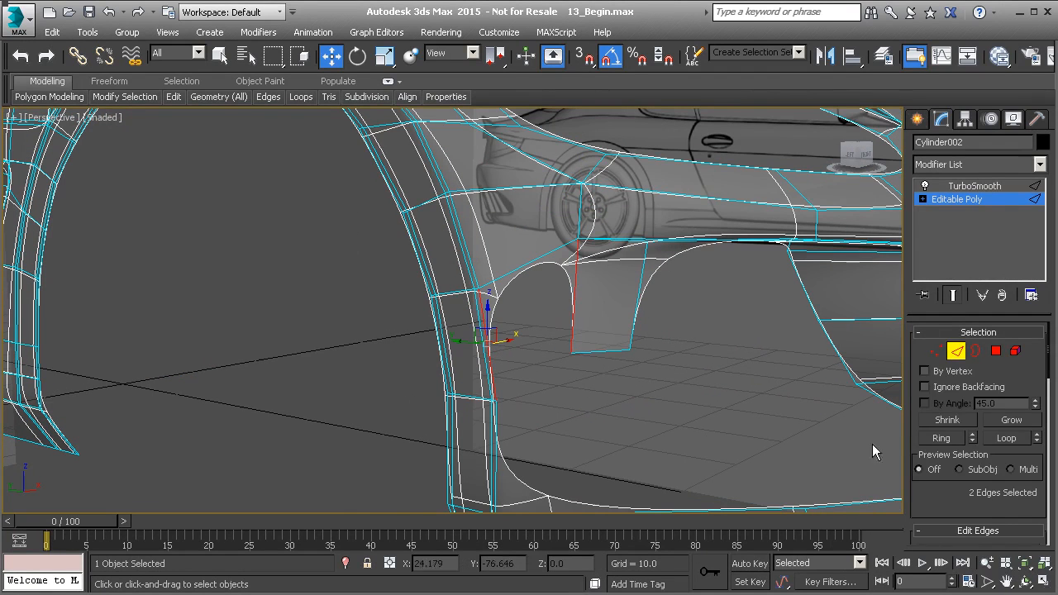
{"action": "scroll", "coordinate": [969, 487], "scroll_direction": "down", "scroll_amount": 3}
{"action": "left_click", "coordinate": [939, 467]}
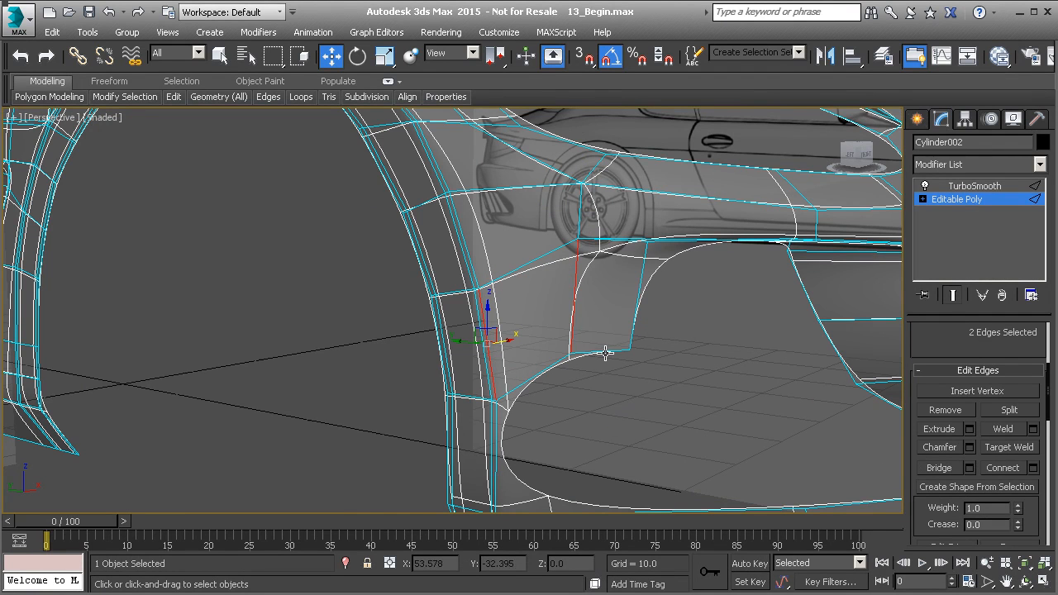
Step: Extend the strip's bottom edge downward as a new polygon in the side view and fit its inner vertex to the intake border
{"action": "left_click", "coordinate": [584, 365]}
{"action": "key", "text": "l"}
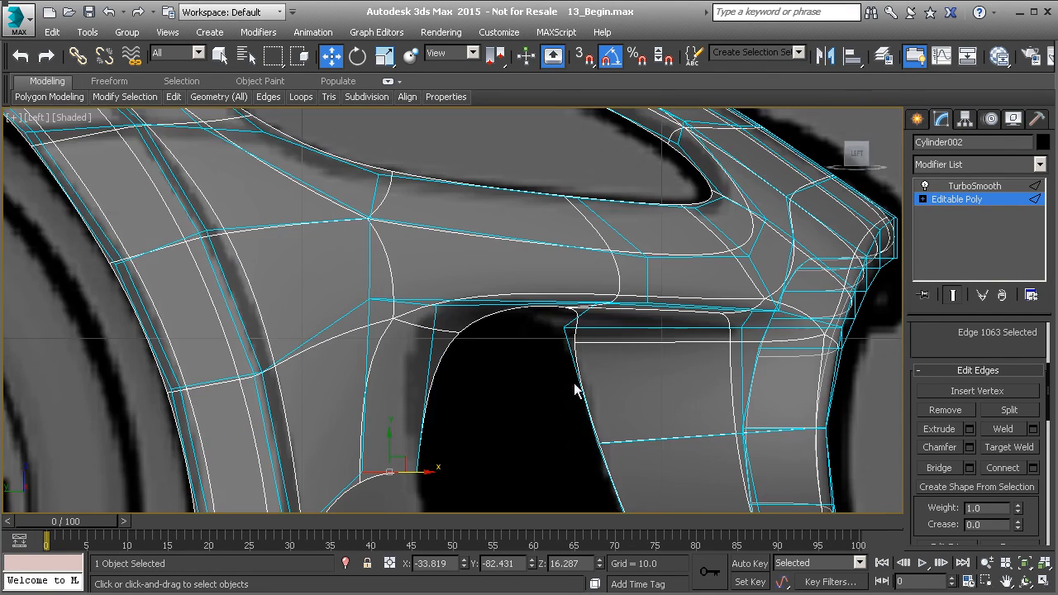
{"action": "scroll", "coordinate": [496, 292], "scroll_direction": "down", "scroll_amount": 5}
{"action": "middle_click_drag", "start_coordinate": [421, 340], "coordinate": [437, 293]}
{"action": "left_click_drag", "start_coordinate": [426, 271], "coordinate": [416, 385], "text": "shift"}
{"action": "key", "text": "1"}
{"action": "left_click", "coordinate": [444, 377]}
Step: Bridge the new polygon's outer edge to the lowest open wheel-arch edge above the bumper lip
{"action": "key", "text": "2"}
{"action": "left_click", "coordinate": [421, 361]}
{"action": "left_click", "coordinate": [354, 393], "text": "ctrl"}
{"action": "scroll", "coordinate": [942, 529], "scroll_direction": "down", "scroll_amount": 5}
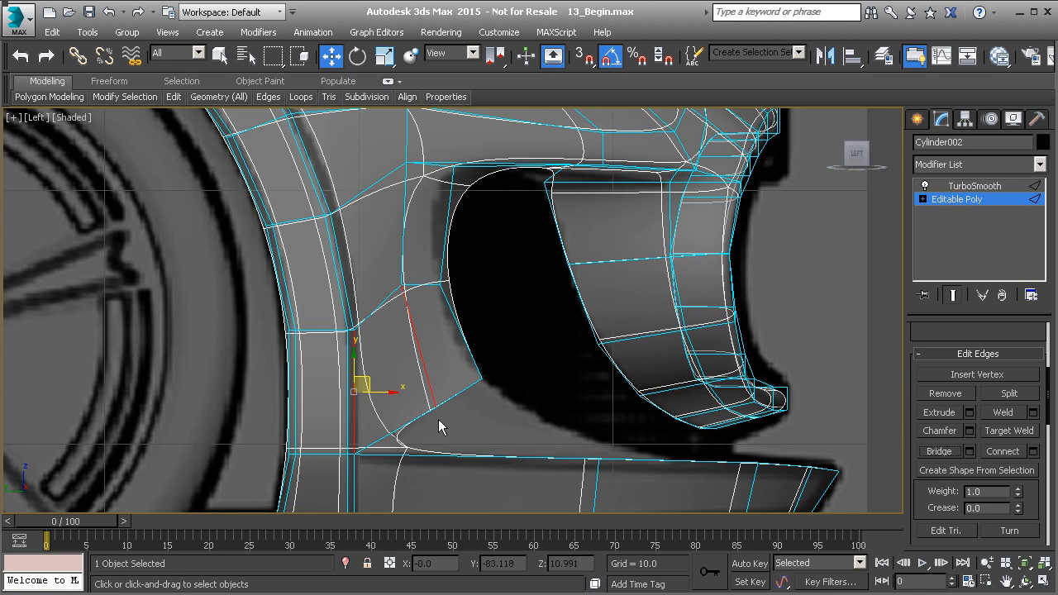
{"action": "middle_click_drag", "start_coordinate": [439, 408], "coordinate": [439, 407]}
{"action": "scroll", "coordinate": [440, 405], "scroll_direction": "down", "scroll_amount": 1}
{"action": "scroll", "coordinate": [440, 405], "scroll_direction": "up", "scroll_amount": 1}
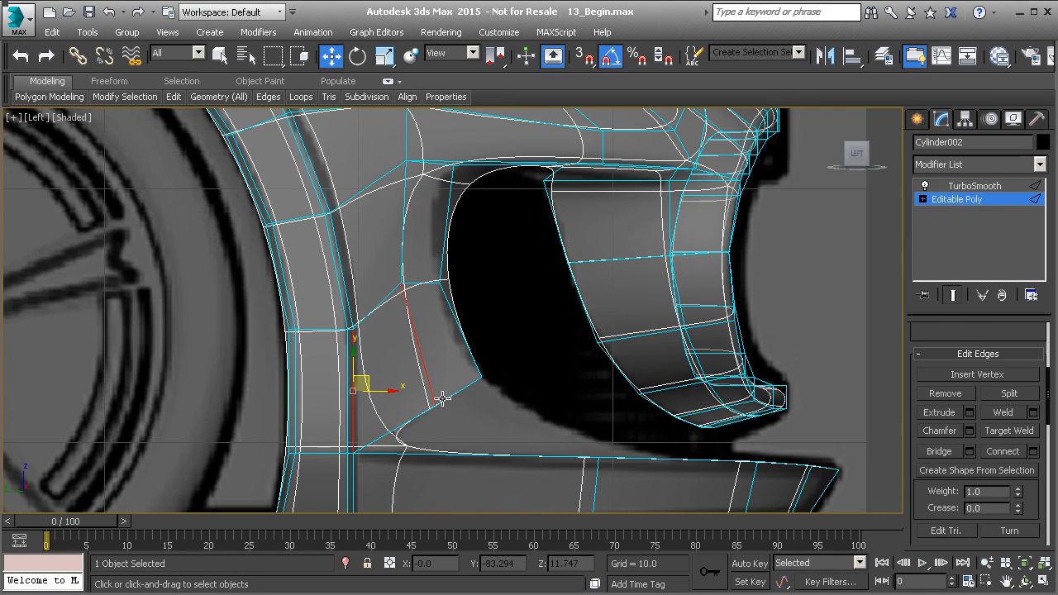
Step: Lower the strip's middle outer vertex in the side view to about Y -81.7, Z 15.6
{"action": "key", "text": "1"}
{"action": "left_click", "coordinate": [435, 407]}
{"action": "left_click_drag", "start_coordinate": [417, 273], "coordinate": [408, 180]}
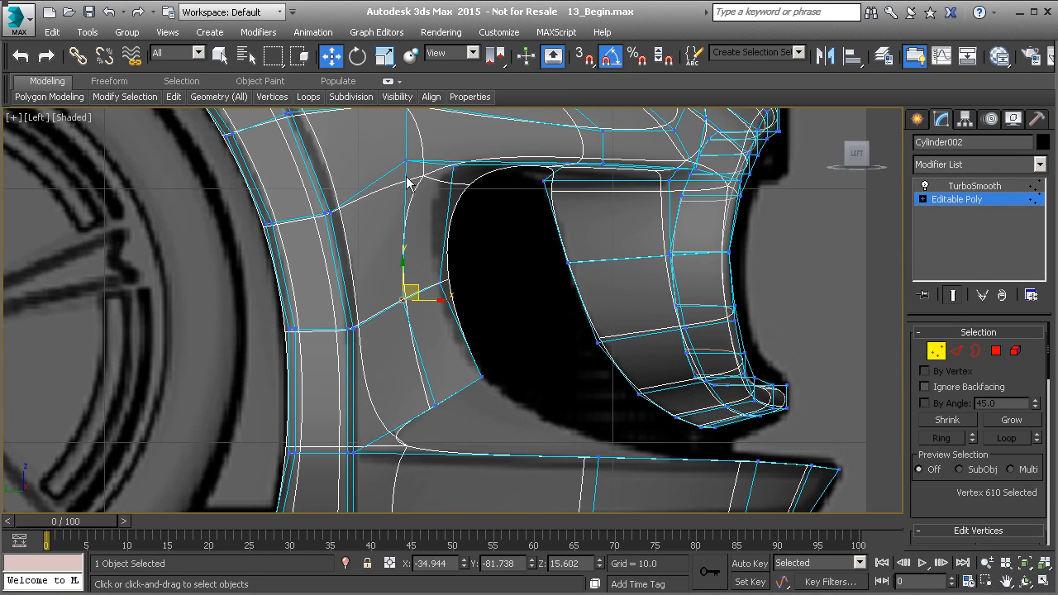
Step: Move the strip's bottom outer vertex backward and down, and its bottom inner vertex to about Y -85, Z 12.3
{"action": "middle_click_drag", "start_coordinate": [420, 377], "coordinate": [393, 341]}
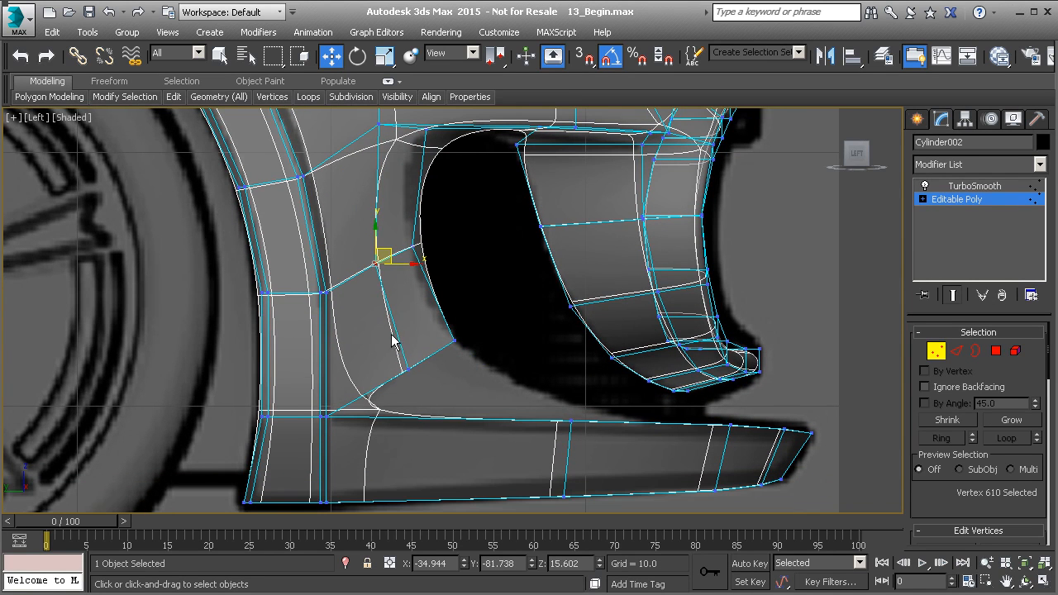
{"action": "mouse_move", "coordinate": [404, 367]}
{"action": "left_mouse_down"}
{"action": "mouse_move", "coordinate": [417, 353]}
{"action": "mouse_move", "coordinate": [414, 364]}
{"action": "left_mouse_up"}
{"action": "left_click", "coordinate": [454, 340]}
{"action": "left_click_drag", "start_coordinate": [465, 327], "coordinate": [467, 338]}
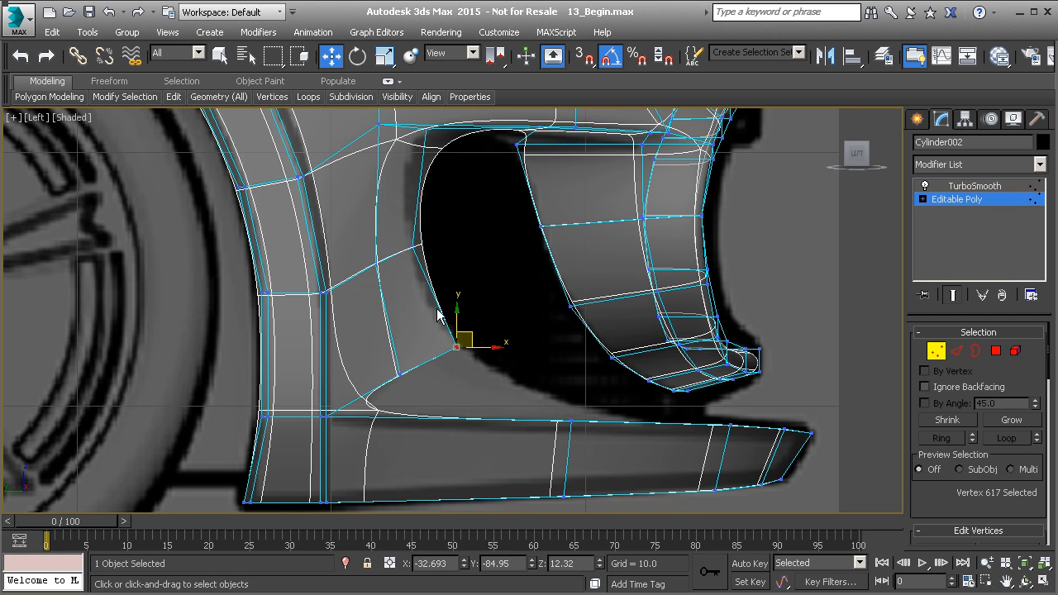
Step: Lower the strip's middle inner vertex along the intake border and the middle outer vertex to about Y -81.8, Z 15.3
{"action": "left_click", "coordinate": [413, 245]}
{"action": "left_click_drag", "start_coordinate": [422, 239], "coordinate": [388, 261]}
{"action": "left_click", "coordinate": [377, 263]}
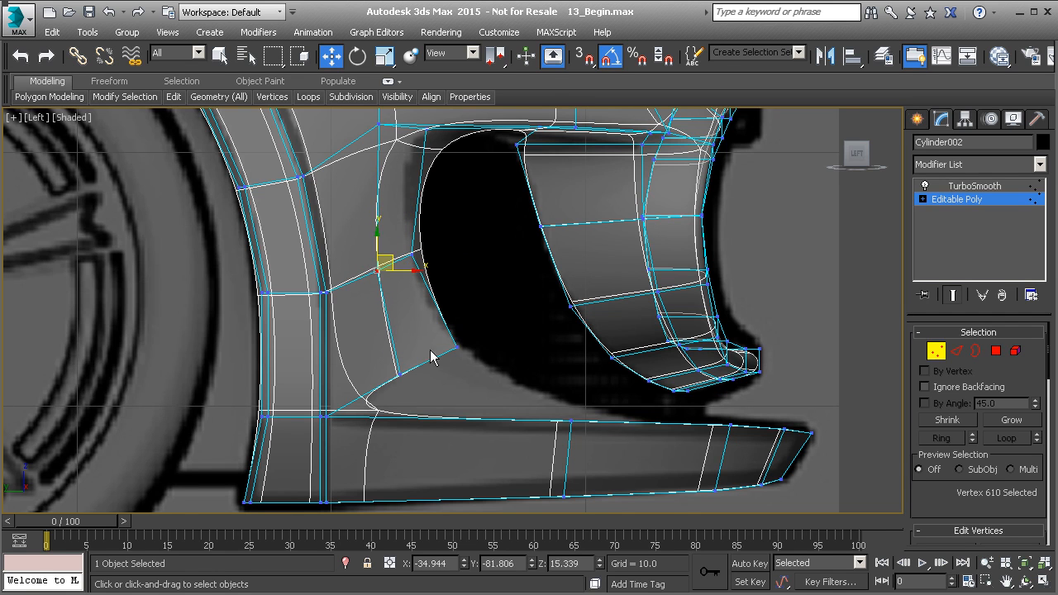
Step: Extrude the strip's bottom edge forward in the side view and place its inner vertex on the intake border, keeping the outer one near Y -87.8, Z 9.7
{"action": "key", "text": "2"}
{"action": "left_click", "coordinate": [430, 357]}
{"action": "left_click_drag", "start_coordinate": [430, 357], "coordinate": [556, 391], "text": "shift"}
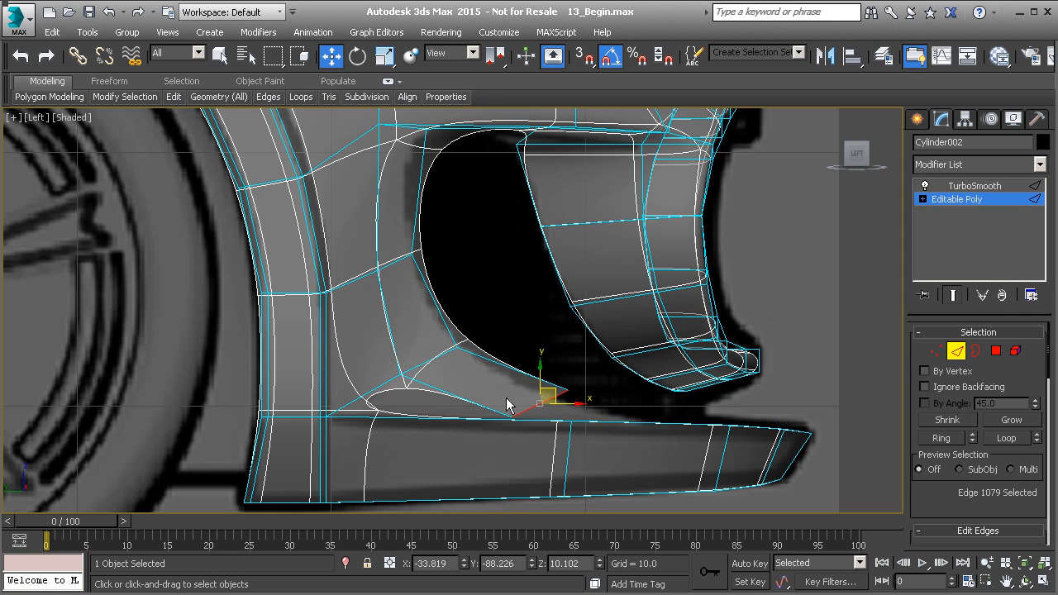
{"action": "key", "text": "1"}
{"action": "left_click", "coordinate": [561, 388]}
{"action": "left_click_drag", "start_coordinate": [561, 388], "coordinate": [529, 410]}
{"action": "left_click", "coordinate": [508, 417]}
Step: Move the two vertices of the strip's free end together along X toward the car's centre, to about X -27.1
{"action": "key", "text": "p"}
{"action": "middle_click_drag", "start_coordinate": [586, 427], "coordinate": [649, 452], "text": "alt"}
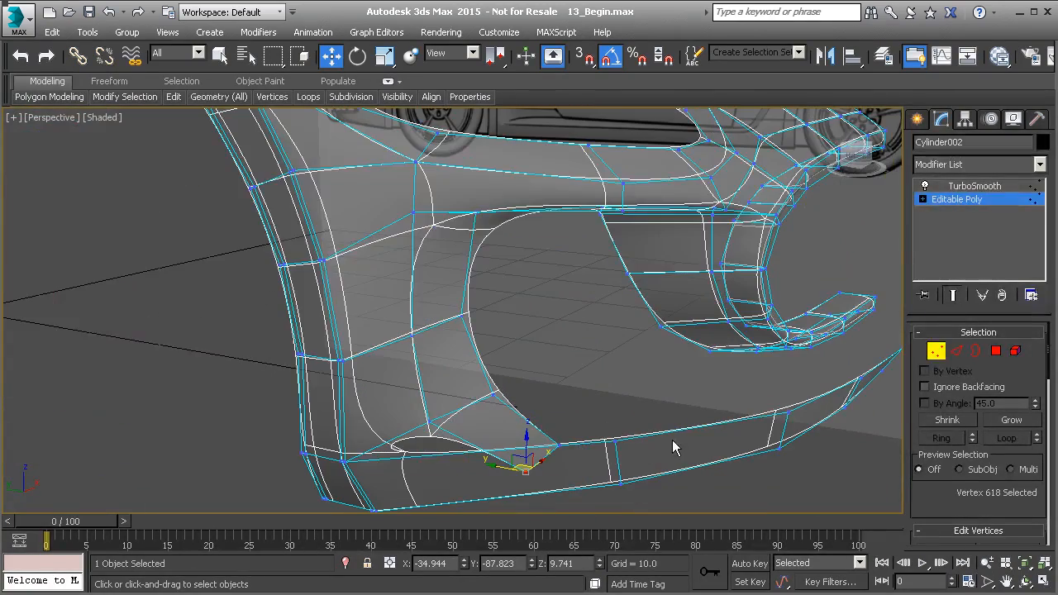
{"action": "left_click", "coordinate": [556, 446], "text": "ctrl"}
{"action": "middle_click_drag", "start_coordinate": [555, 446], "coordinate": [606, 449], "text": "alt"}
{"action": "left_click_drag", "start_coordinate": [606, 450], "coordinate": [650, 440]}
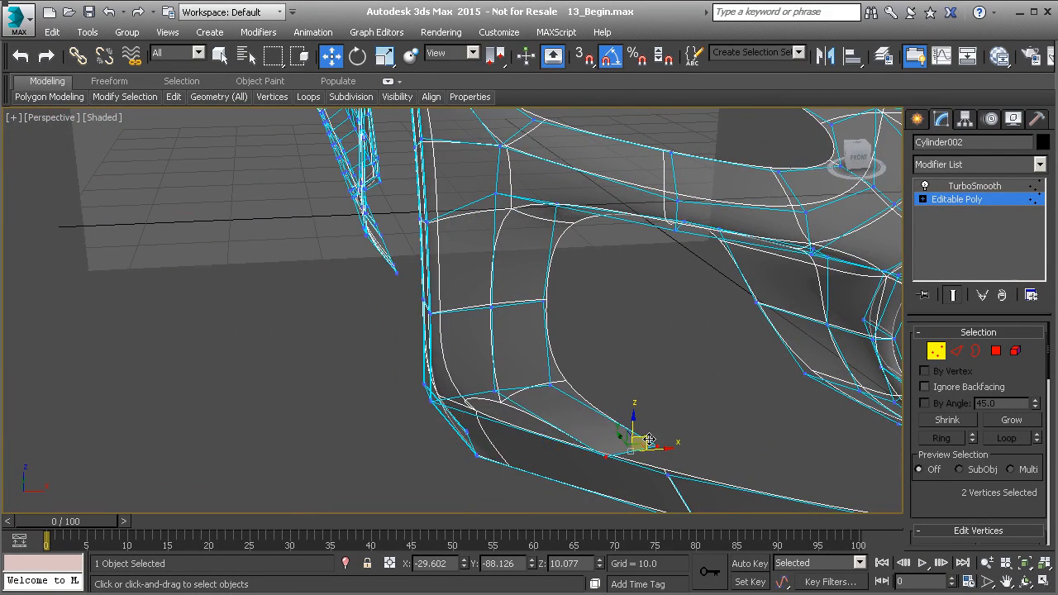
{"action": "key", "text": "f"}
{"action": "scroll", "coordinate": [548, 359], "scroll_direction": "up", "scroll_amount": 5}
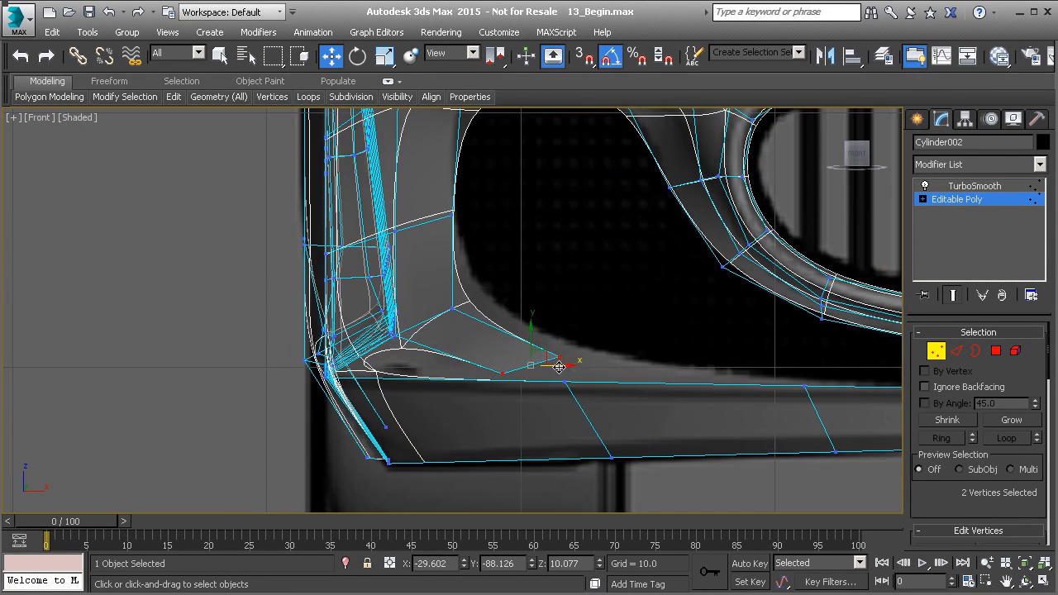
{"action": "left_click_drag", "start_coordinate": [596, 362], "coordinate": [623, 362]}
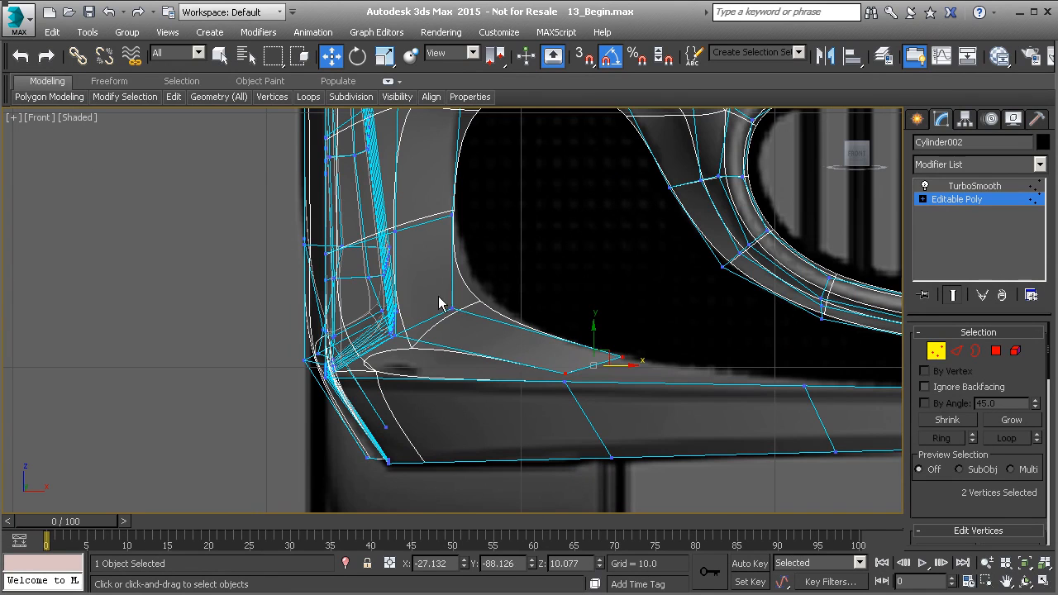
Step: Move the preceding inner vertex to about X -30.8 and its outer neighbour to about X -32.1 in the front view
{"action": "left_click_drag", "start_coordinate": [451, 307], "coordinate": [524, 298]}
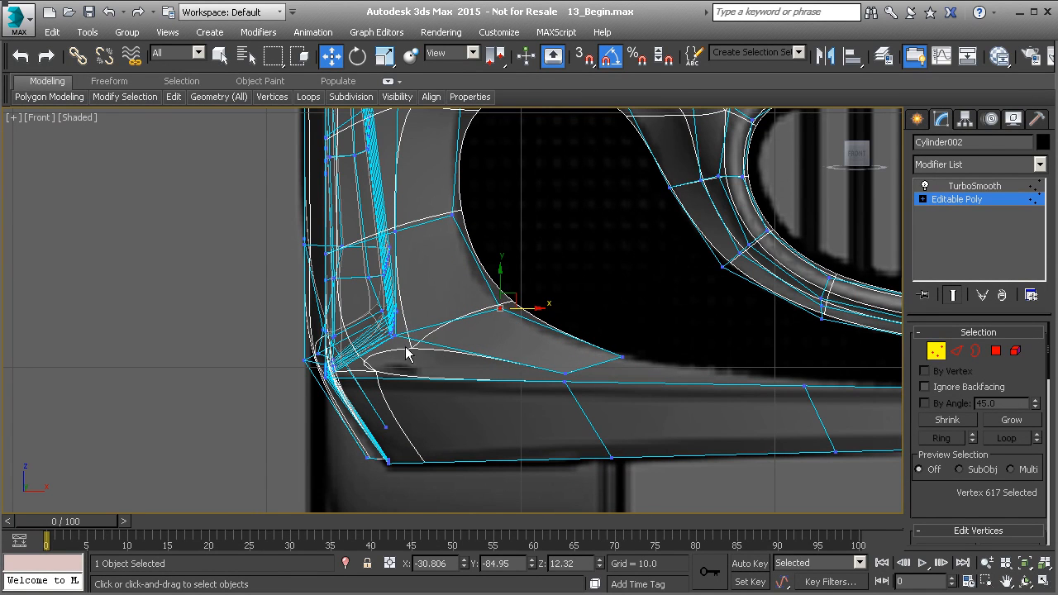
{"action": "left_click_drag", "start_coordinate": [420, 337], "coordinate": [455, 332]}
{"action": "scroll", "coordinate": [456, 332], "scroll_direction": "down", "scroll_amount": 3}
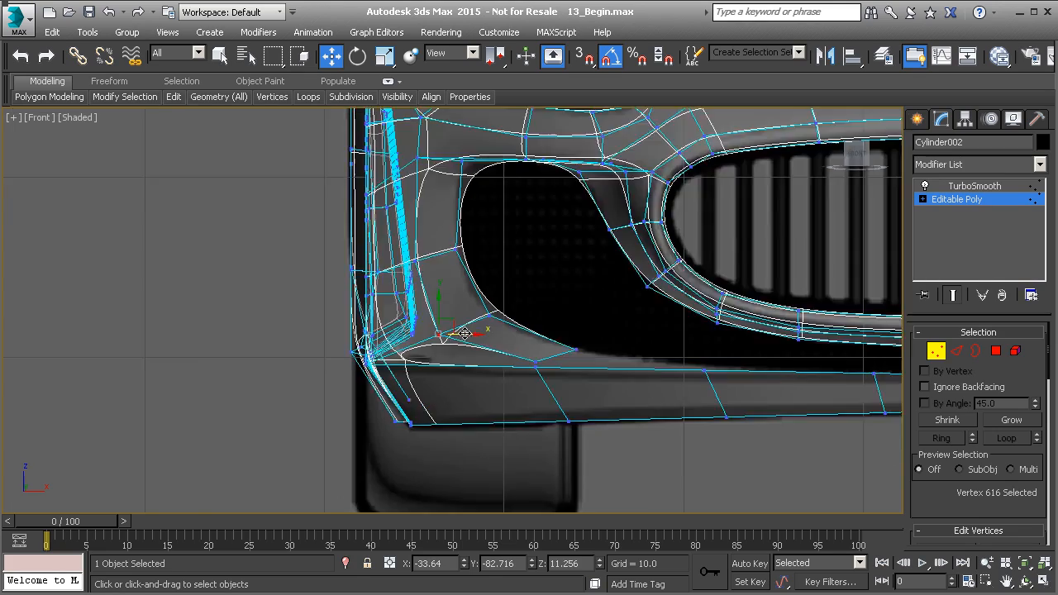
Step: Fine-tune the strip's preceding inner vertex in the front view so it follows the reference intake border
{"action": "key", "text": "p"}
{"action": "scroll", "coordinate": [463, 342], "scroll_direction": "down", "scroll_amount": 5}
{"action": "middle_click_drag", "start_coordinate": [463, 344], "coordinate": [567, 337], "text": "alt"}
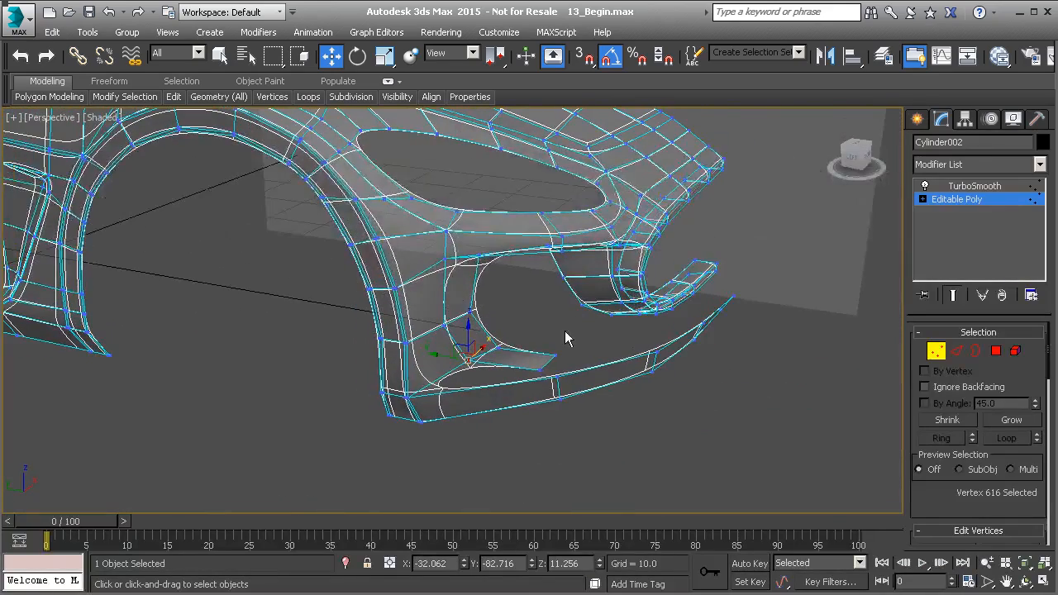
{"action": "key", "text": "l"}
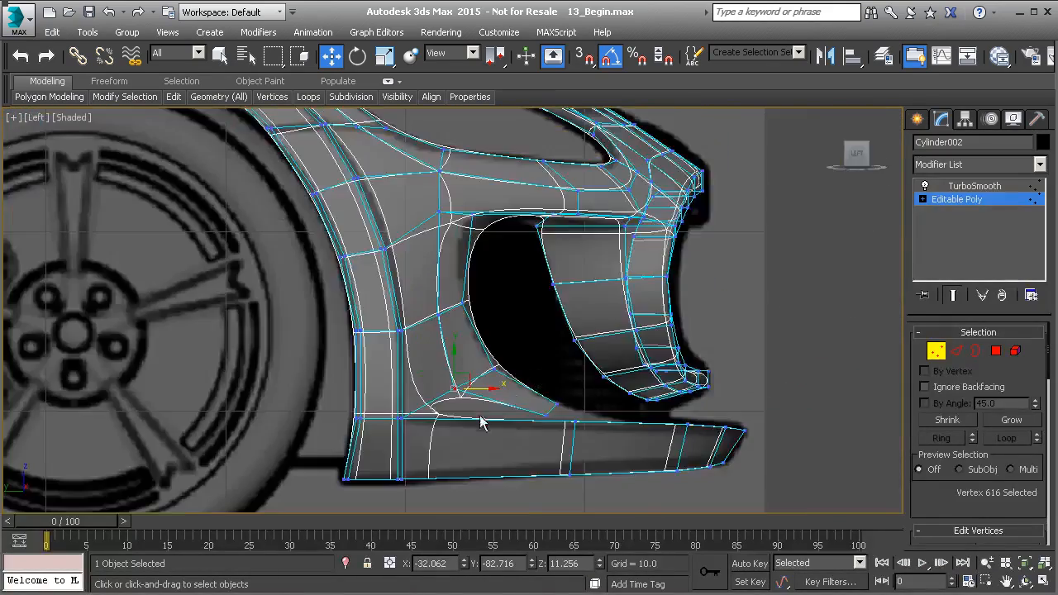
{"action": "scroll", "coordinate": [475, 418], "scroll_direction": "up", "scroll_amount": 3}
{"action": "middle_click_drag", "start_coordinate": [553, 378], "coordinate": [470, 424]}
{"action": "middle_click_drag", "start_coordinate": [562, 404], "coordinate": [475, 385], "text": "alt"}
{"action": "left_click", "coordinate": [450, 372]}
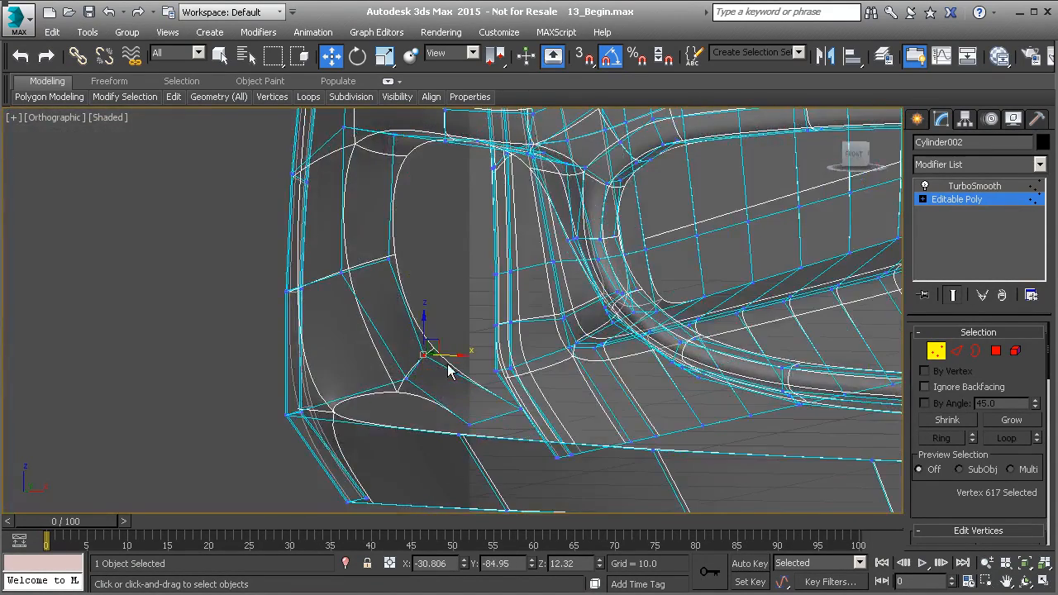
{"action": "key", "text": "f"}
{"action": "scroll", "coordinate": [479, 326], "scroll_direction": "up", "scroll_amount": 4}
{"action": "left_click_drag", "start_coordinate": [511, 314], "coordinate": [504, 311]}
{"action": "middle_click_drag", "start_coordinate": [530, 324], "coordinate": [509, 316]}
{"action": "scroll", "coordinate": [509, 316], "scroll_direction": "down", "scroll_amount": 2}
Step: Move the free end's inner vertex to about X -27.6, Z 10.7 on the intake border
{"action": "left_click", "coordinate": [610, 369]}
{"action": "left_click_drag", "start_coordinate": [619, 357], "coordinate": [577, 349]}
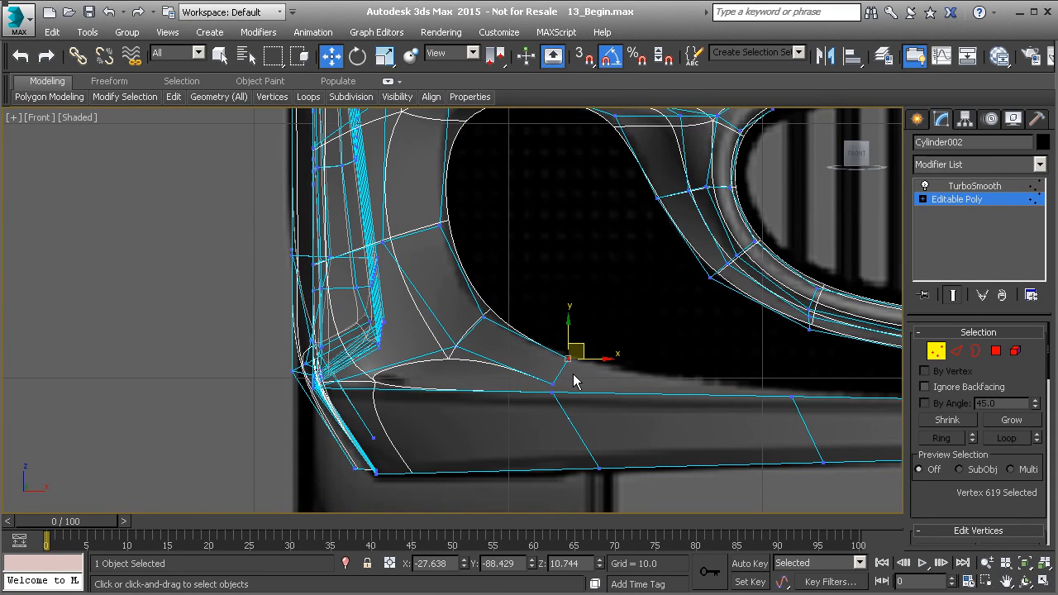
{"action": "left_click", "coordinate": [552, 382]}
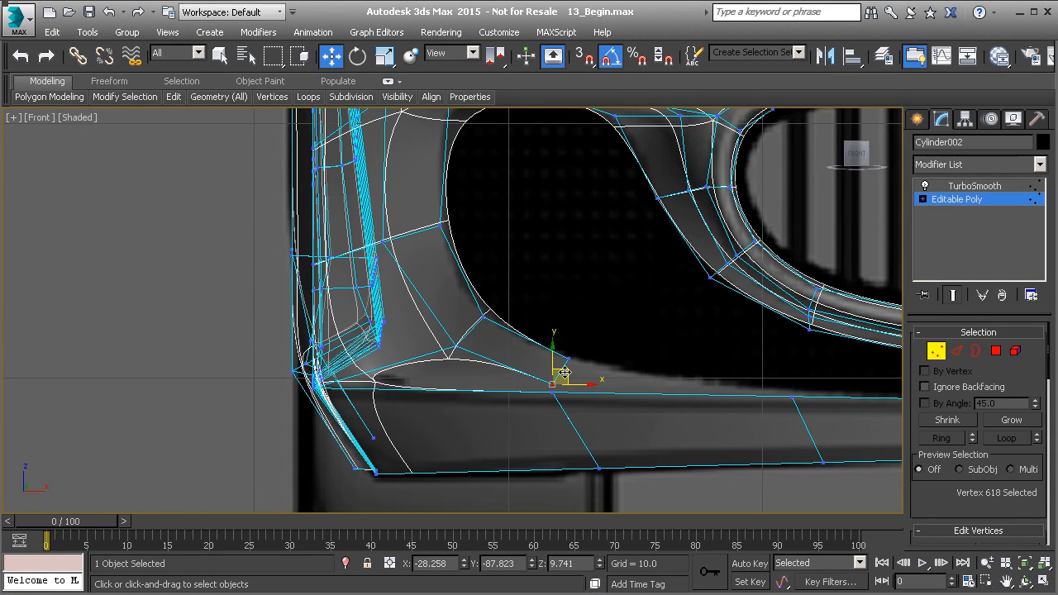
Step: Extrude the strip's end edge along the lip in the front view, placing its vertices at about X -18.9, Z 9.3 and Z 9.7
{"action": "key", "text": "3"}
{"action": "left_click_drag", "start_coordinate": [574, 362], "coordinate": [697, 381], "text": "shift"}
{"action": "key", "text": "1"}
{"action": "left_click", "coordinate": [685, 403]}
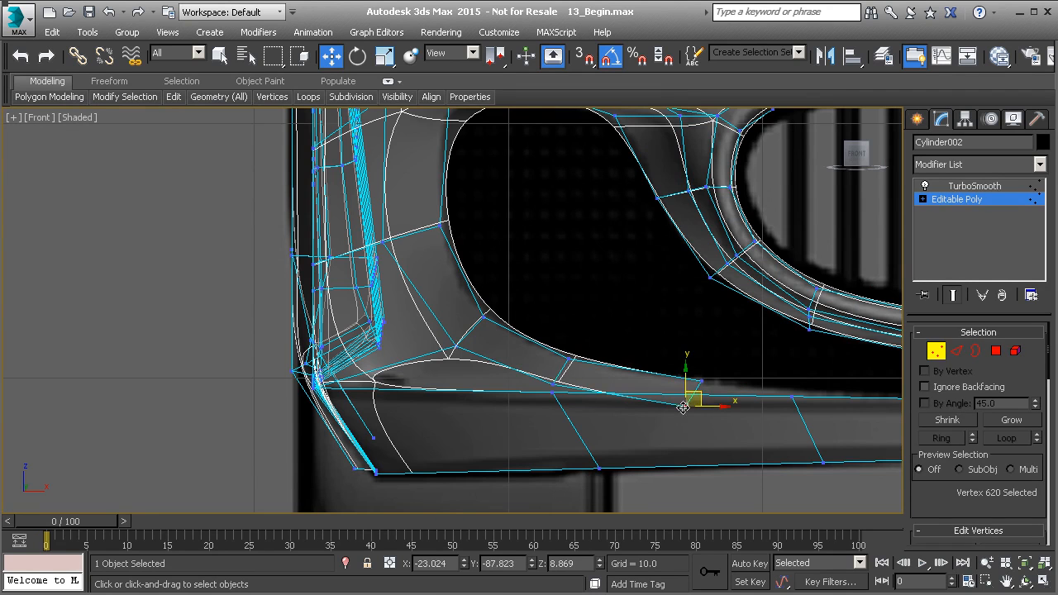
{"action": "left_click_drag", "start_coordinate": [713, 382], "coordinate": [789, 389]}
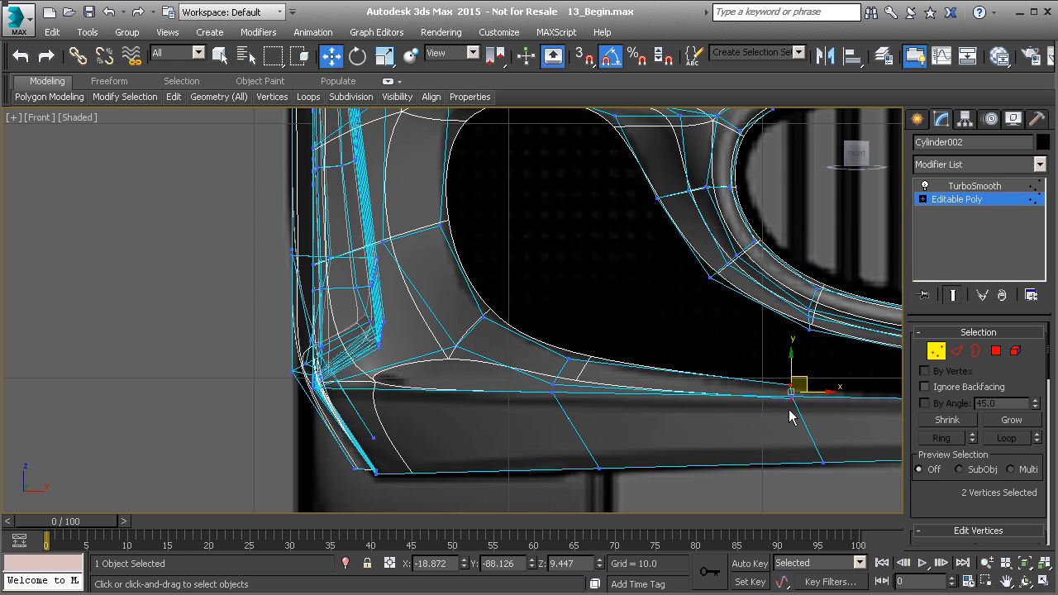
{"action": "scroll", "coordinate": [789, 410], "scroll_direction": "up", "scroll_amount": 4}
{"action": "left_click", "coordinate": [791, 402]}
{"action": "left_click", "coordinate": [793, 392]}
{"action": "left_click_drag", "start_coordinate": [793, 366], "coordinate": [791, 363]}
Step: Move the new end's outer vertex forward to follow the lip's curve, and its inner vertex to about Y -92.8
{"action": "key", "text": "p"}
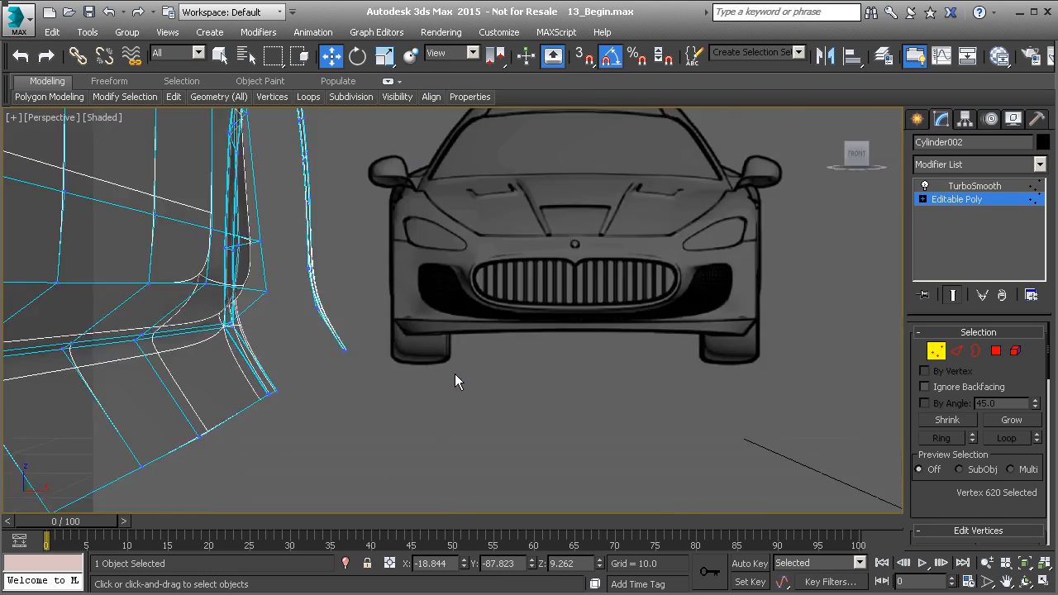
{"action": "scroll", "coordinate": [452, 385], "scroll_direction": "down", "scroll_amount": 4}
{"action": "middle_click_drag", "start_coordinate": [451, 387], "coordinate": [531, 429], "text": "alt"}
{"action": "scroll", "coordinate": [483, 423], "scroll_direction": "up", "scroll_amount": 4}
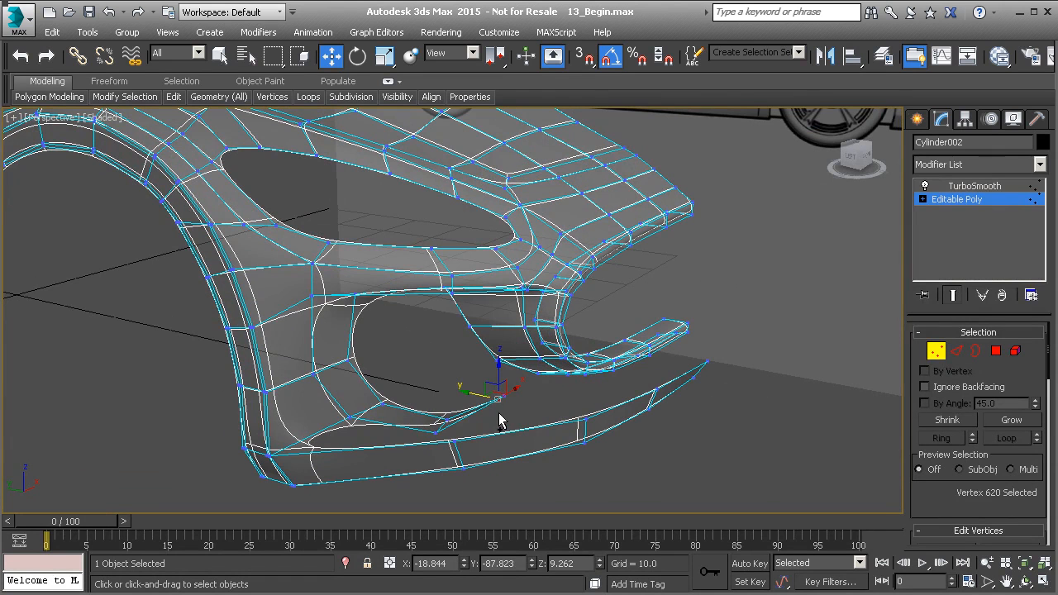
{"action": "left_click_drag", "start_coordinate": [512, 419], "coordinate": [547, 408]}
{"action": "scroll", "coordinate": [565, 421], "scroll_direction": "up", "scroll_amount": 4}
{"action": "middle_click_drag", "start_coordinate": [567, 425], "coordinate": [593, 396], "text": "alt"}
{"action": "left_click", "coordinate": [593, 397]}
{"action": "left_click_drag", "start_coordinate": [564, 396], "coordinate": [499, 390]}
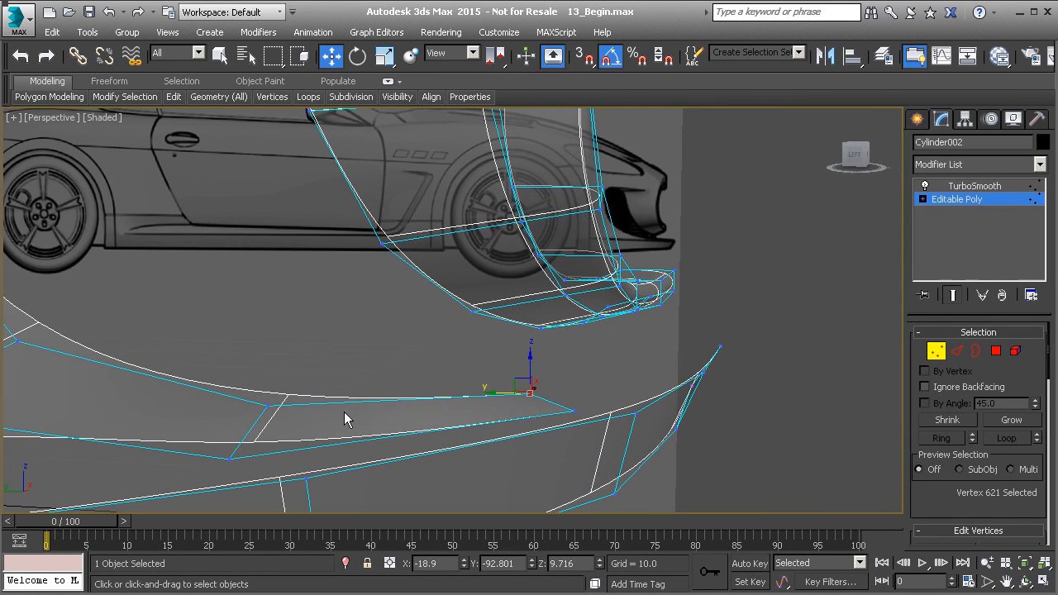
Step: In the side view, pull the end's inner vertex backward and the preceding inner vertex back to about Y -88
{"action": "left_click", "coordinate": [266, 404]}
{"action": "key", "text": "l"}
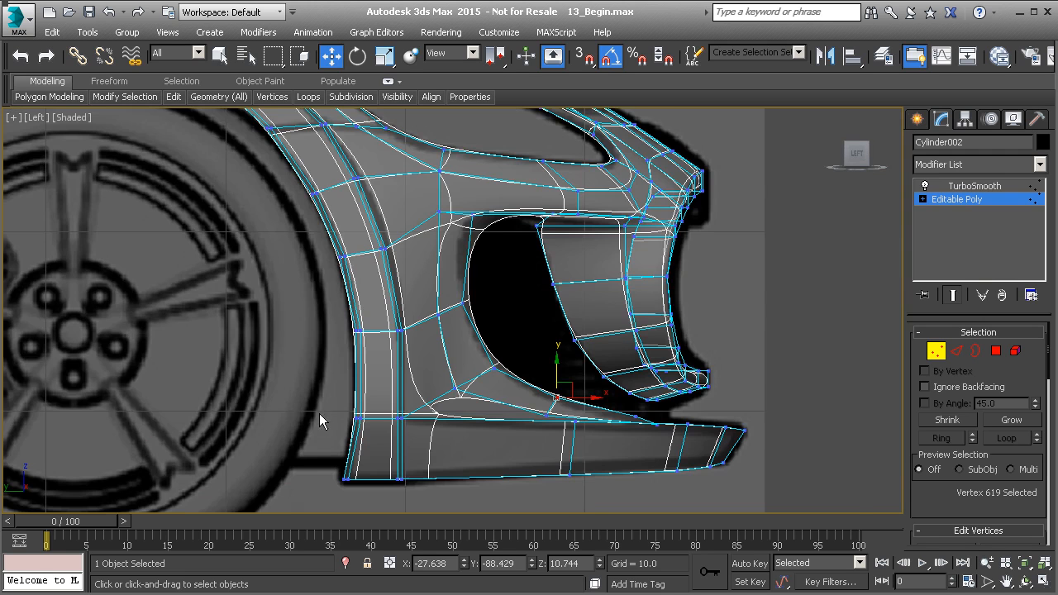
{"action": "scroll", "coordinate": [601, 436], "scroll_direction": "up", "scroll_amount": 5}
{"action": "left_click", "coordinate": [607, 415]}
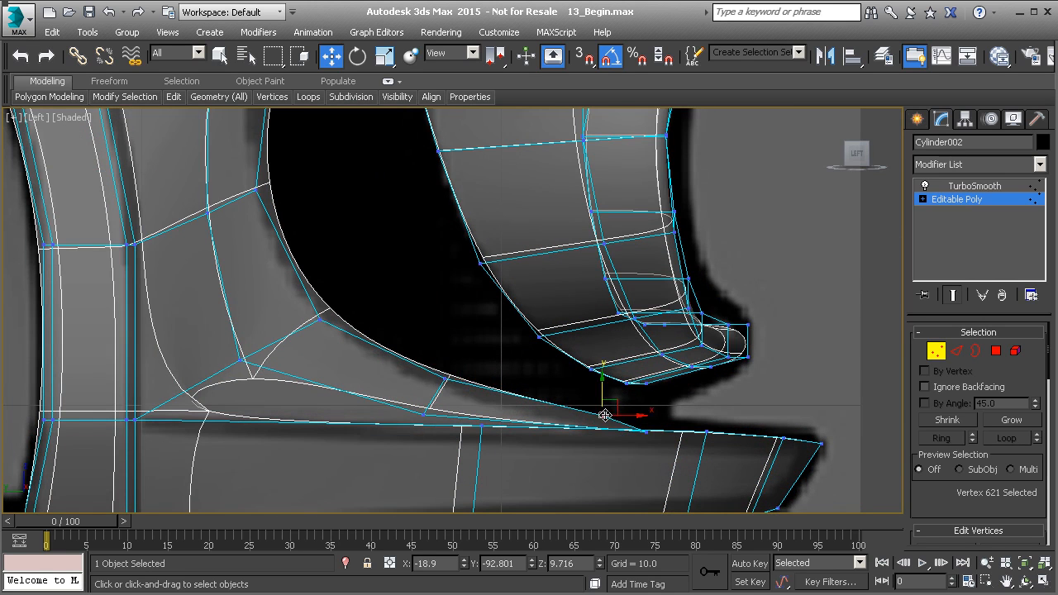
{"action": "left_click_drag", "start_coordinate": [607, 415], "coordinate": [580, 417]}
{"action": "left_click", "coordinate": [443, 379]}
{"action": "left_click_drag", "start_coordinate": [467, 379], "coordinate": [452, 379]}
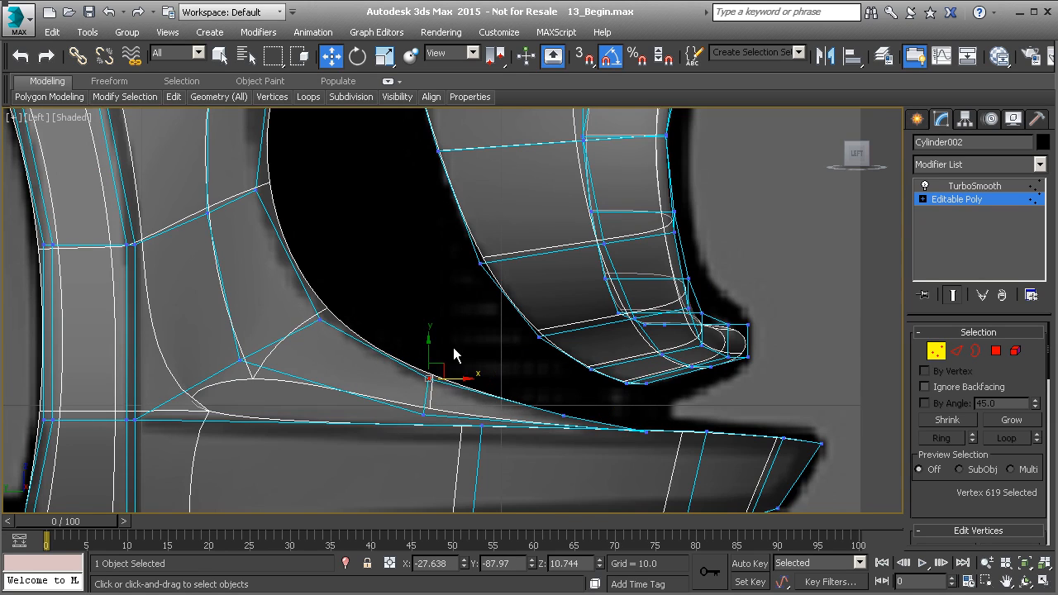
Step: Bridge the last strip segment's lower border edge to the bumper lip's upper edge directly below it
{"action": "scroll", "coordinate": [452, 350], "scroll_direction": "down", "scroll_amount": 3}
{"action": "key", "text": "p"}
{"action": "scroll", "coordinate": [453, 352], "scroll_direction": "down", "scroll_amount": 4}
{"action": "middle_click_drag", "start_coordinate": [454, 354], "coordinate": [526, 379], "text": "alt"}
{"action": "scroll", "coordinate": [499, 399], "scroll_direction": "up", "scroll_amount": 3}
{"action": "scroll", "coordinate": [498, 403], "scroll_direction": "up", "scroll_amount": 3}
{"action": "key", "text": "2"}
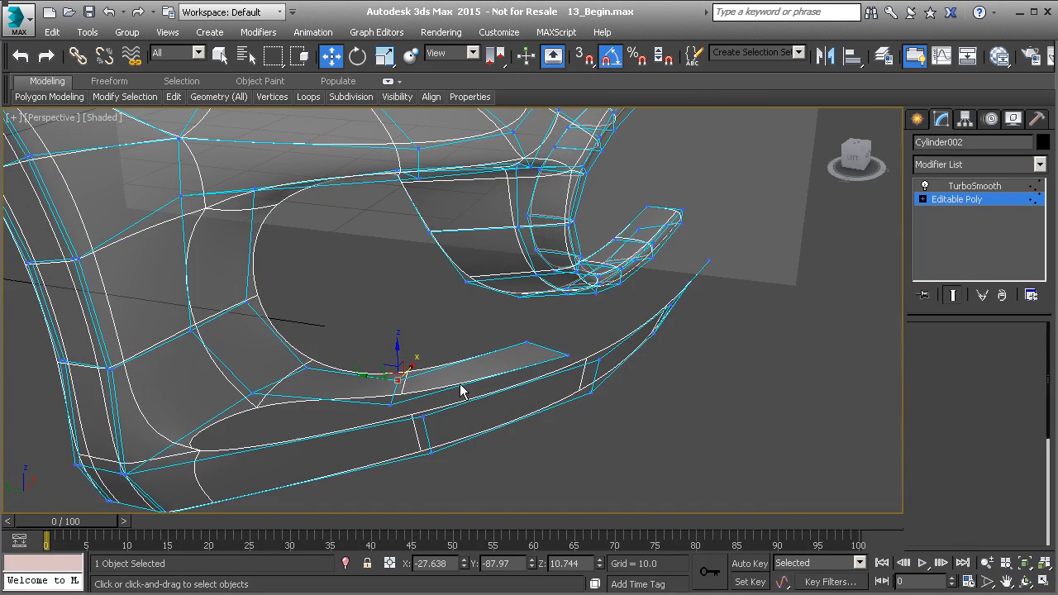
{"action": "left_click", "coordinate": [460, 383]}
{"action": "left_click", "coordinate": [482, 399], "text": "ctrl"}
{"action": "scroll", "coordinate": [974, 439], "scroll_direction": "down", "scroll_amount": 4}
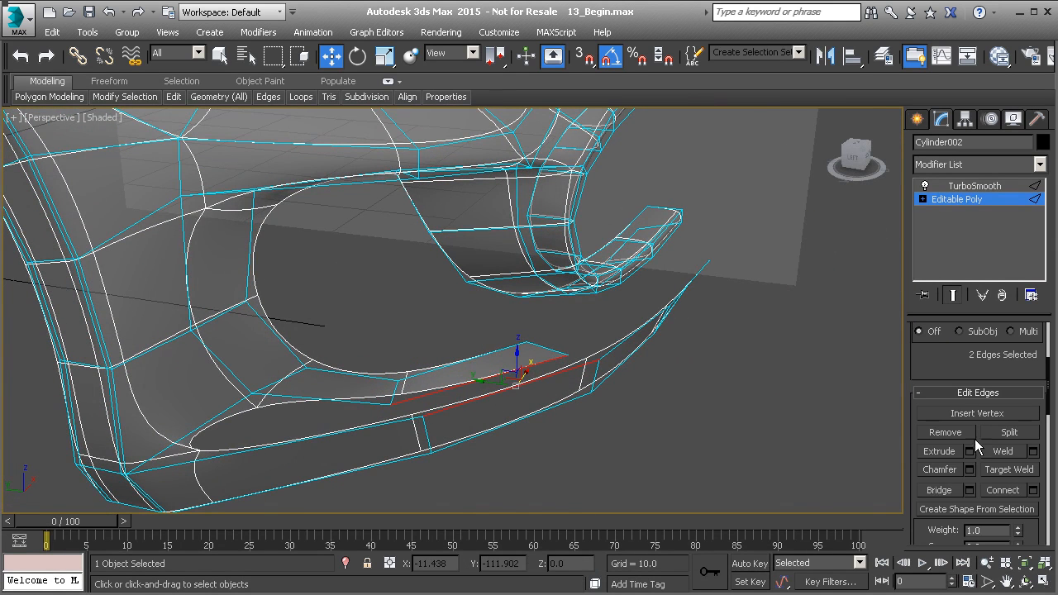
{"action": "left_click", "coordinate": [939, 491]}
Step: Bridge the remaining open edge at the intake's lower corner to the bumper lip edge below it
{"action": "left_click", "coordinate": [332, 398]}
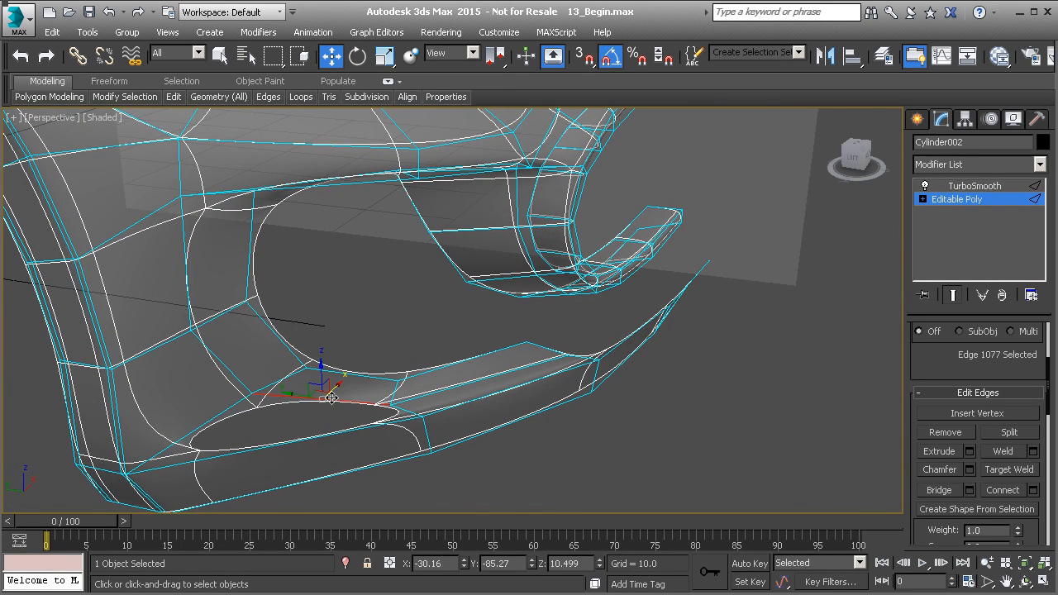
{"action": "left_click", "coordinate": [300, 444], "text": "ctrl"}
{"action": "left_click", "coordinate": [939, 491]}
{"action": "left_click", "coordinate": [526, 453]}
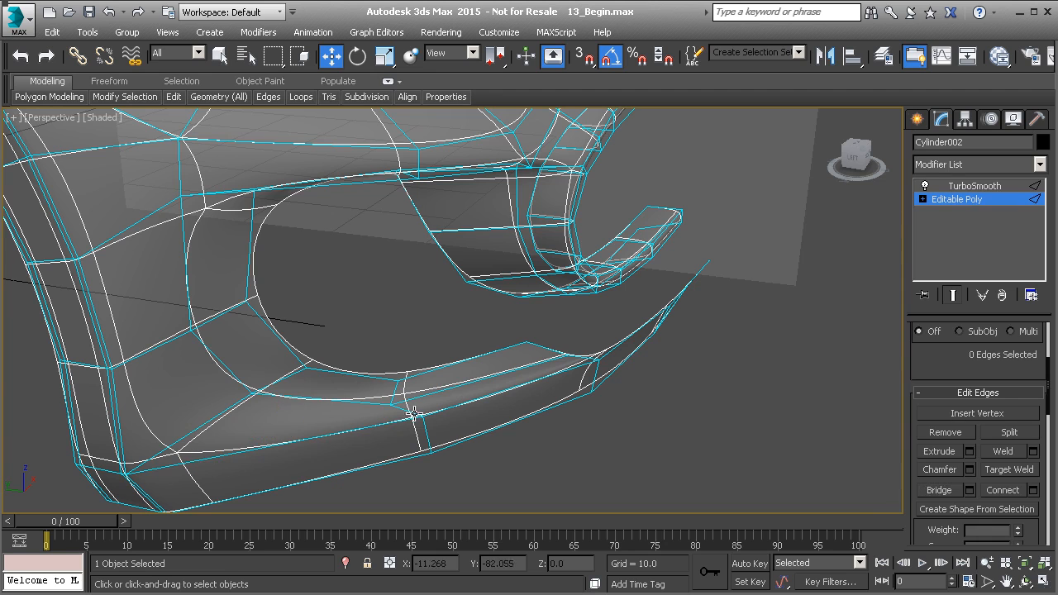
Step: Refine the positions of the inner vertex beside the bridge and the outer vertex at the intake surround's lower corner
{"action": "key", "text": "1"}
{"action": "left_click", "coordinate": [397, 380]}
{"action": "middle_click_drag", "start_coordinate": [396, 380], "coordinate": [373, 371], "text": "alt"}
{"action": "left_click_drag", "start_coordinate": [372, 371], "coordinate": [386, 381]}
{"action": "left_click", "coordinate": [179, 441]}
{"action": "middle_click_drag", "start_coordinate": [233, 442], "coordinate": [233, 368], "text": "alt"}
{"action": "left_click_drag", "start_coordinate": [174, 411], "coordinate": [175, 422]}
{"action": "middle_click_drag", "start_coordinate": [180, 427], "coordinate": [79, 486], "text": "alt"}
{"action": "left_click_drag", "start_coordinate": [200, 448], "coordinate": [182, 451]}
Step: Extrude the strip's two end edges along the lip to about X -9.6, and again to the centre line
{"action": "middle_click_drag", "start_coordinate": [183, 450], "coordinate": [273, 371], "text": "alt"}
{"action": "scroll", "coordinate": [289, 384], "scroll_direction": "up", "scroll_amount": 2}
{"action": "key", "text": "2"}
{"action": "left_click", "coordinate": [280, 380]}
{"action": "left_click", "coordinate": [247, 370], "text": "ctrl"}
{"action": "key", "text": "f"}
{"action": "middle_click_drag", "start_coordinate": [646, 365], "coordinate": [471, 387]}
{"action": "scroll", "coordinate": [471, 386], "scroll_direction": "down", "scroll_amount": 2}
{"action": "left_click_drag", "start_coordinate": [529, 394], "coordinate": [741, 399], "text": "shift"}
{"action": "middle_click_drag", "start_coordinate": [754, 390], "coordinate": [471, 390]}
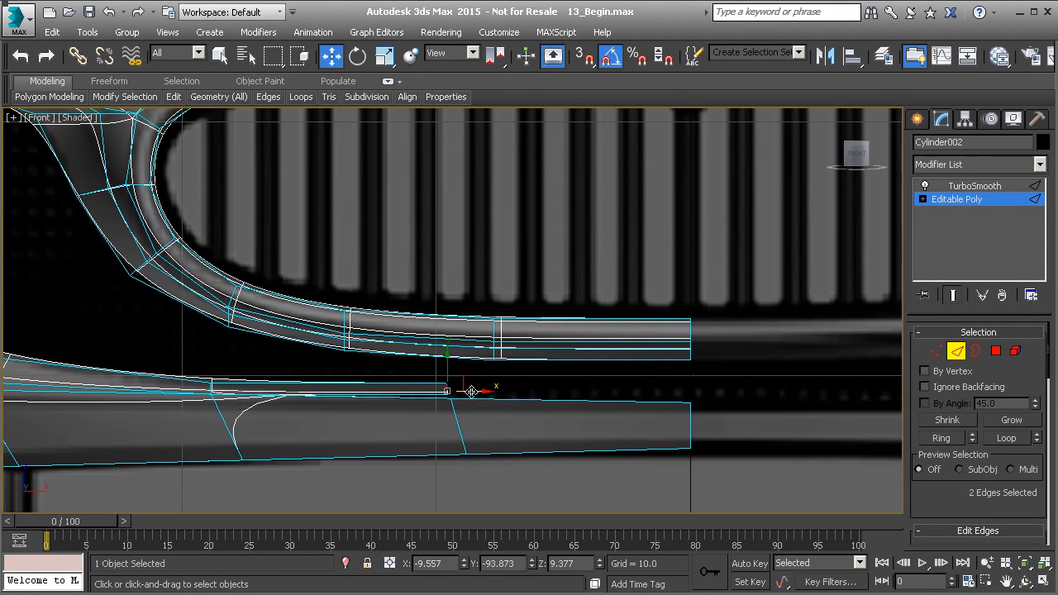
{"action": "left_click_drag", "start_coordinate": [475, 392], "coordinate": [692, 377], "text": "shift"}
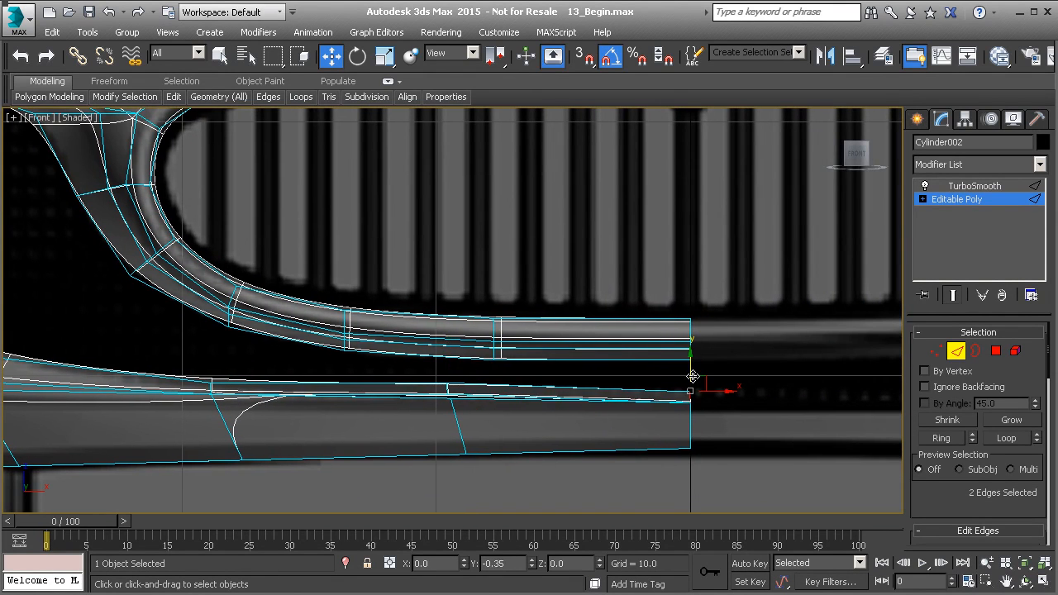
Step: Target Weld the extruded strip's lower vertices to the matching vertices on the bumper lip's upper edge
{"action": "key", "text": "p"}
{"action": "scroll", "coordinate": [628, 399], "scroll_direction": "down", "scroll_amount": 5}
{"action": "middle_click_drag", "start_coordinate": [627, 398], "coordinate": [653, 378], "text": "alt"}
{"action": "right_click", "coordinate": [653, 378]}
{"action": "left_click", "coordinate": [609, 483]}
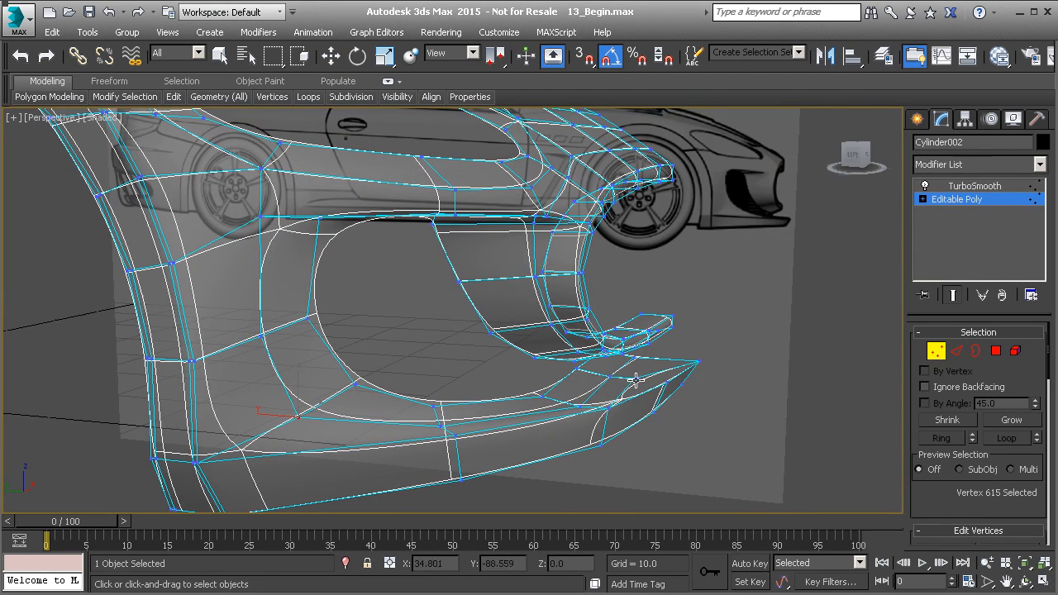
{"action": "left_click", "coordinate": [669, 383]}
{"action": "middle_click_drag", "start_coordinate": [628, 404], "coordinate": [616, 406], "text": "alt"}
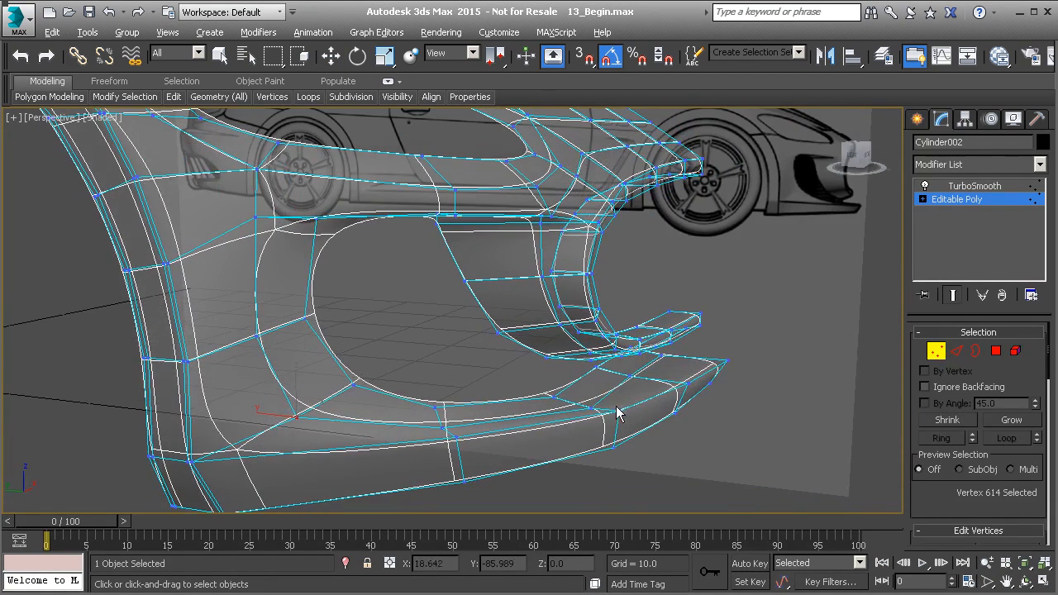
Step: Shift the strip's two inner-edge vertices nearest the centre line along Y, and readjust one of them individually
{"action": "key", "text": "w"}
{"action": "left_click", "coordinate": [630, 376]}
{"action": "left_click", "coordinate": [661, 355], "text": "ctrl"}
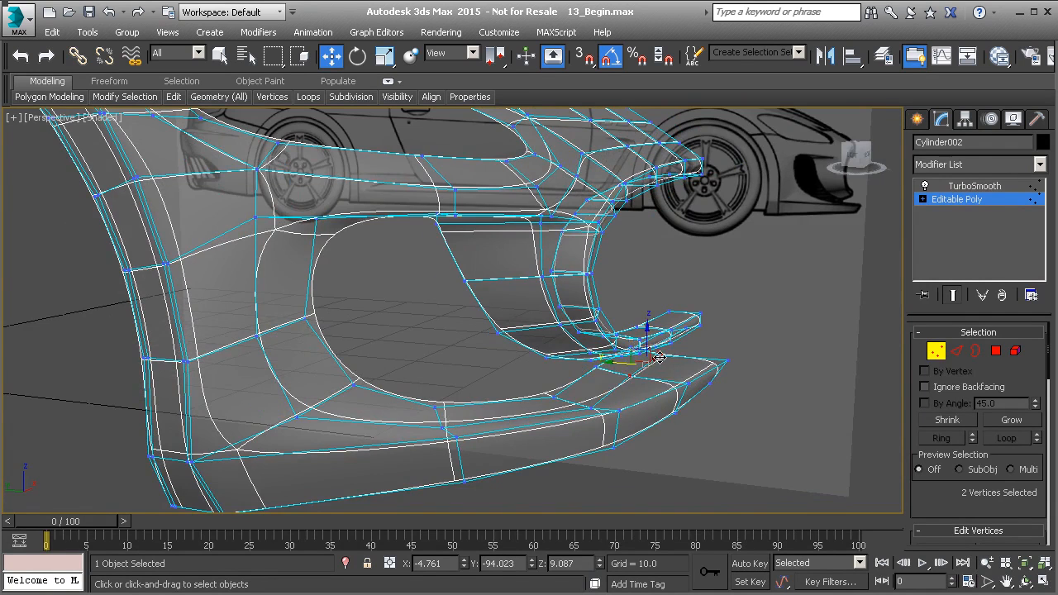
{"action": "middle_click_drag", "start_coordinate": [658, 356], "coordinate": [664, 373], "text": "alt"}
{"action": "left_click_drag", "start_coordinate": [612, 367], "coordinate": [651, 367]}
{"action": "middle_click_drag", "start_coordinate": [651, 368], "coordinate": [694, 374], "text": "alt"}
{"action": "left_click", "coordinate": [713, 343]}
{"action": "left_click_drag", "start_coordinate": [687, 340], "coordinate": [703, 344]}
Step: Select the two inner-edge vertices near the centre line together and move them forward along Y
{"action": "middle_click_drag", "start_coordinate": [703, 344], "coordinate": [564, 359], "text": "alt"}
{"action": "middle_click_drag", "start_coordinate": [623, 332], "coordinate": [613, 357], "text": "alt"}
{"action": "left_click", "coordinate": [622, 334], "text": "ctrl"}
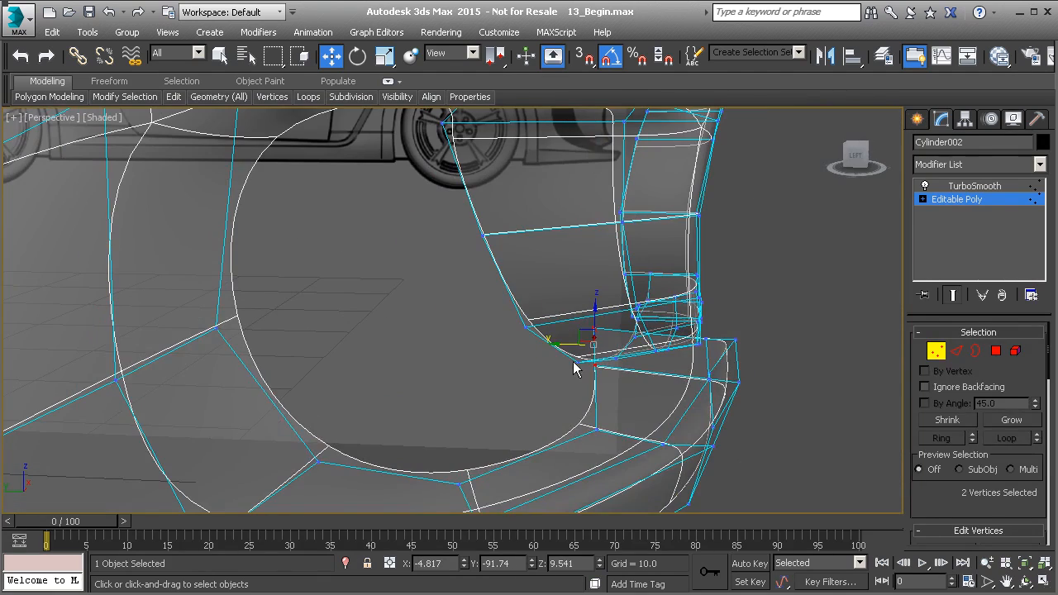
{"action": "left_click_drag", "start_coordinate": [567, 348], "coordinate": [614, 351]}
{"action": "middle_click_drag", "start_coordinate": [615, 351], "coordinate": [607, 383], "text": "alt"}
{"action": "left_click", "coordinate": [660, 342]}
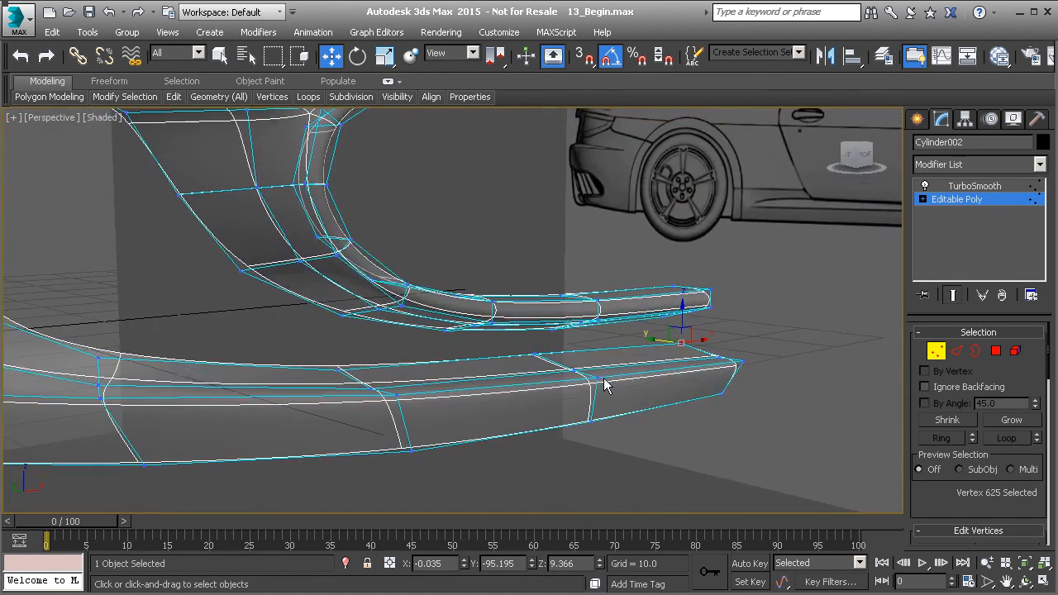
Step: Flatten the six strip vertices beside the centre line on the Z axis with Make Planar
{"action": "key", "text": "f"}
{"action": "scroll", "coordinate": [557, 402], "scroll_direction": "up", "scroll_amount": 2}
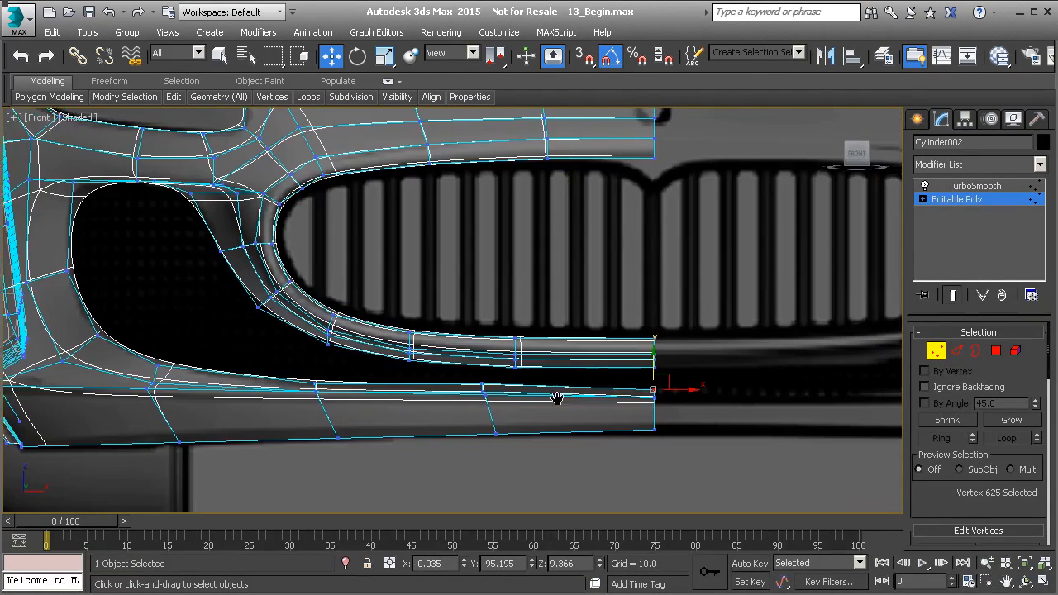
{"action": "left_click_drag", "start_coordinate": [696, 416], "coordinate": [763, 421]}
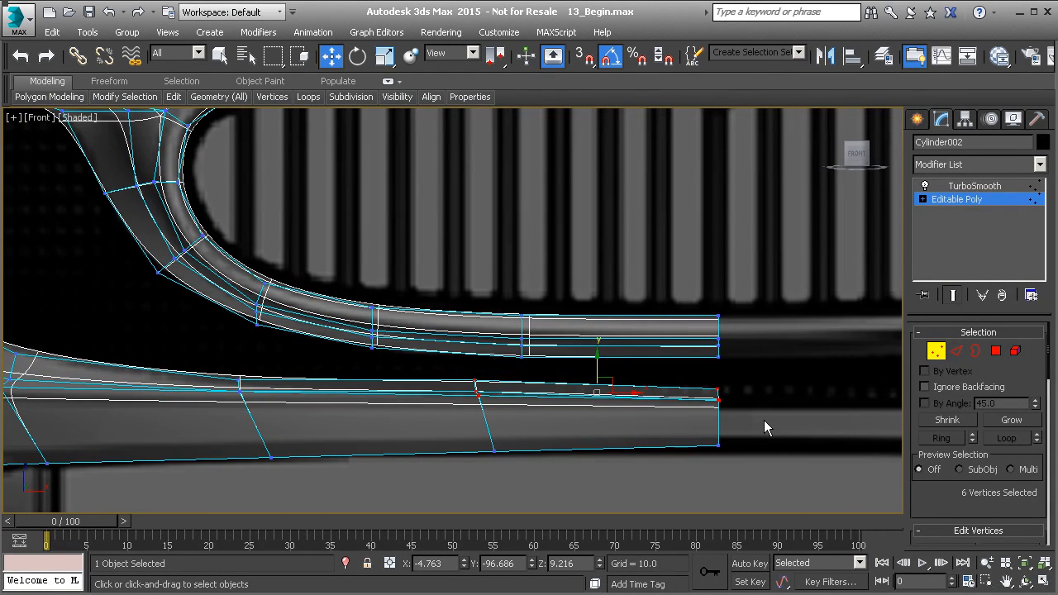
{"action": "scroll", "coordinate": [933, 479], "scroll_direction": "down", "scroll_amount": 10}
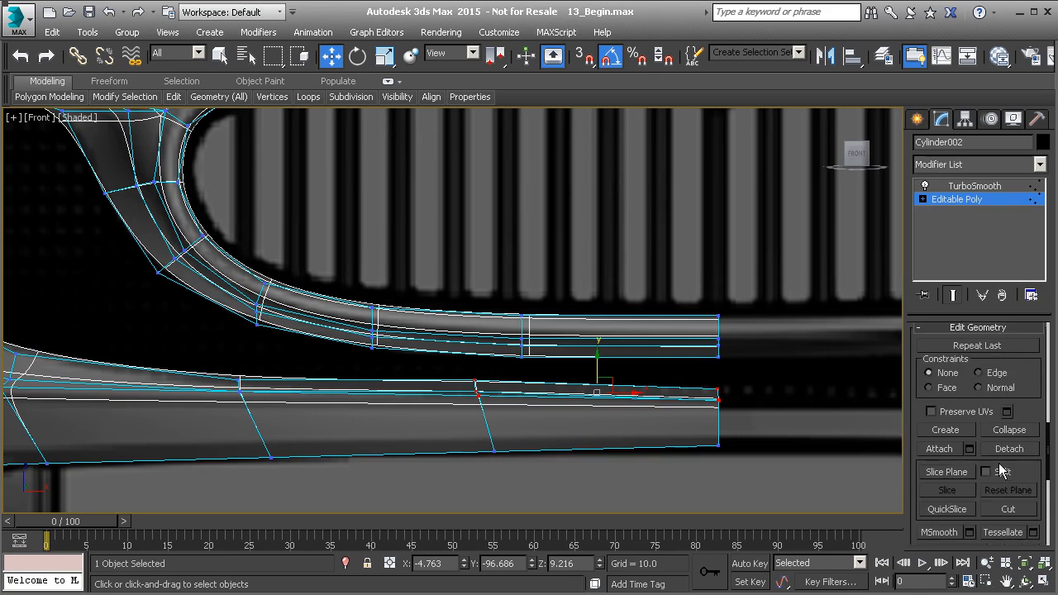
{"action": "left_click", "coordinate": [1014, 452]}
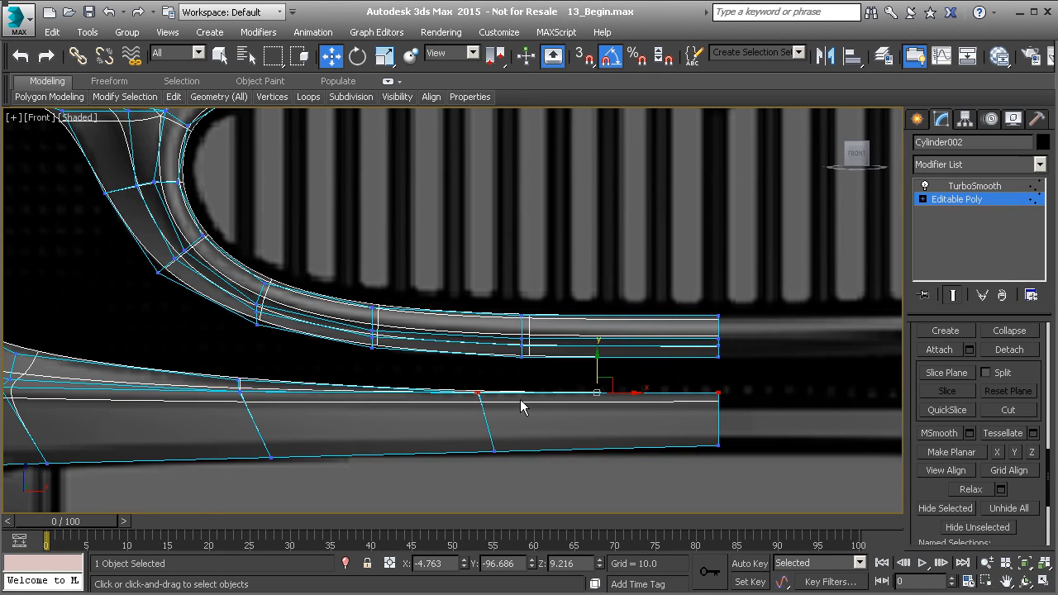
Step: Leave vertex editing and examine the smoothed front bumper and lip in the Perspective view from several angles
{"action": "scroll", "coordinate": [520, 399], "scroll_direction": "down", "scroll_amount": 3}
{"action": "key", "text": "p"}
{"action": "middle_click_drag", "start_coordinate": [523, 399], "coordinate": [779, 350], "text": "alt"}
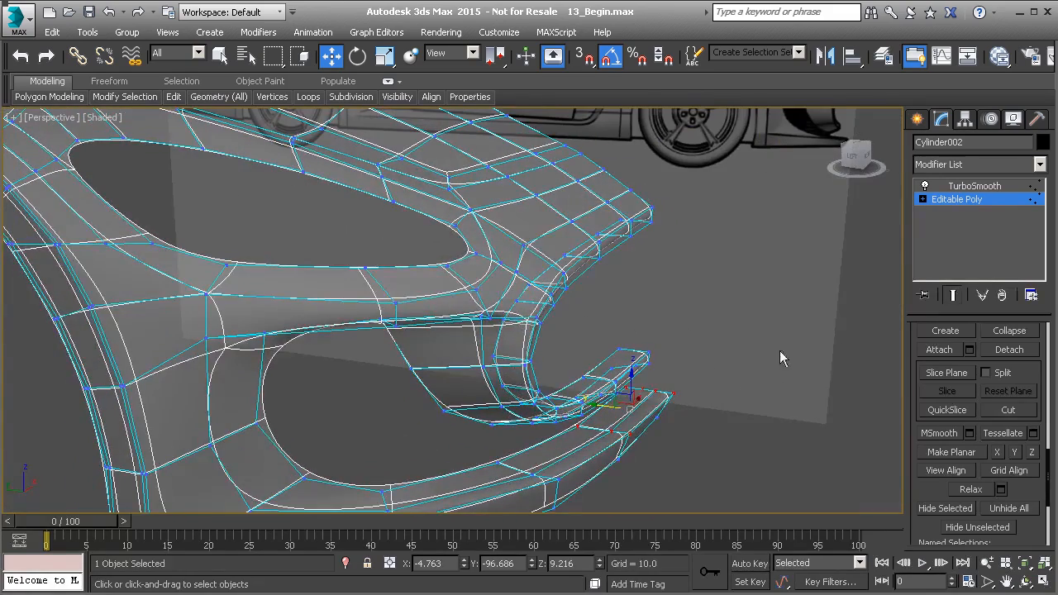
{"action": "left_click", "coordinate": [974, 204]}
{"action": "left_click", "coordinate": [760, 417]}
{"action": "middle_click_drag", "start_coordinate": [686, 459], "coordinate": [707, 342]}
{"action": "left_click", "coordinate": [571, 343]}
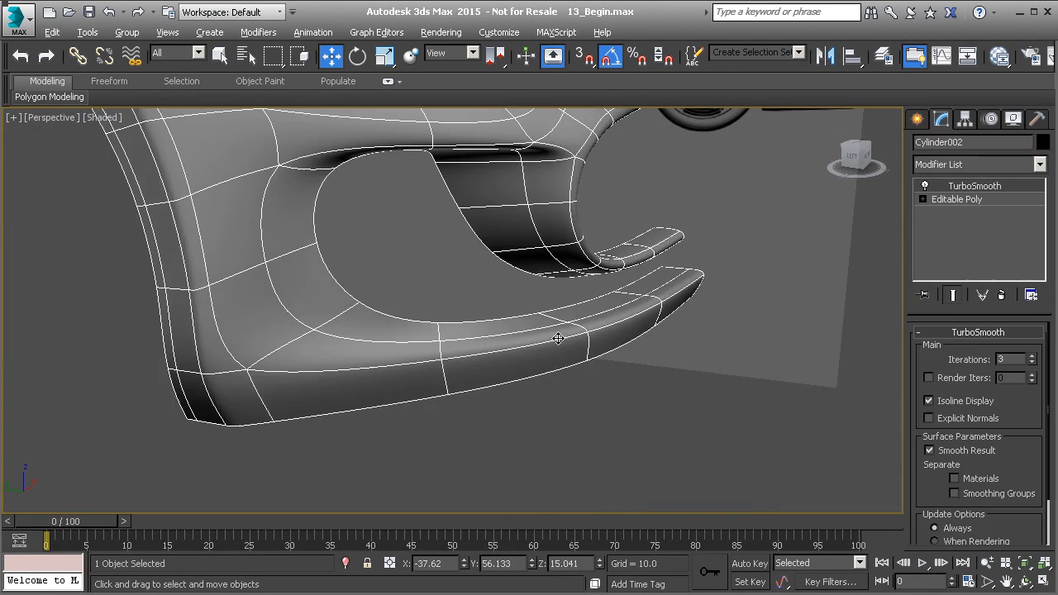
{"action": "left_click", "coordinate": [626, 393]}
{"action": "scroll", "coordinate": [612, 392], "scroll_direction": "down", "scroll_amount": 3}
{"action": "middle_click_drag", "start_coordinate": [612, 392], "coordinate": [654, 416], "text": "alt"}
{"action": "scroll", "coordinate": [654, 416], "scroll_direction": "down", "scroll_amount": 3}
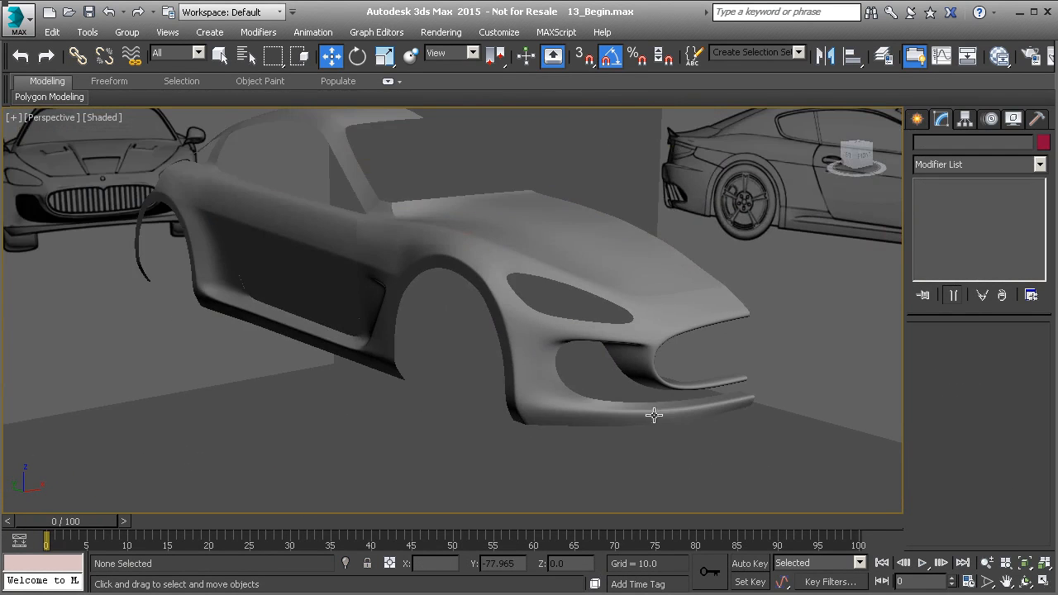
{"action": "scroll", "coordinate": [549, 390], "scroll_direction": "up", "scroll_amount": 2}
{"action": "mouse_move", "coordinate": [541, 389]}
{"action": "middle_mouse_down", "text": "alt"}
{"action": "mouse_move", "coordinate": [414, 389]}
{"action": "mouse_move", "coordinate": [828, 260]}
{"action": "middle_mouse_up", "text": "alt"}
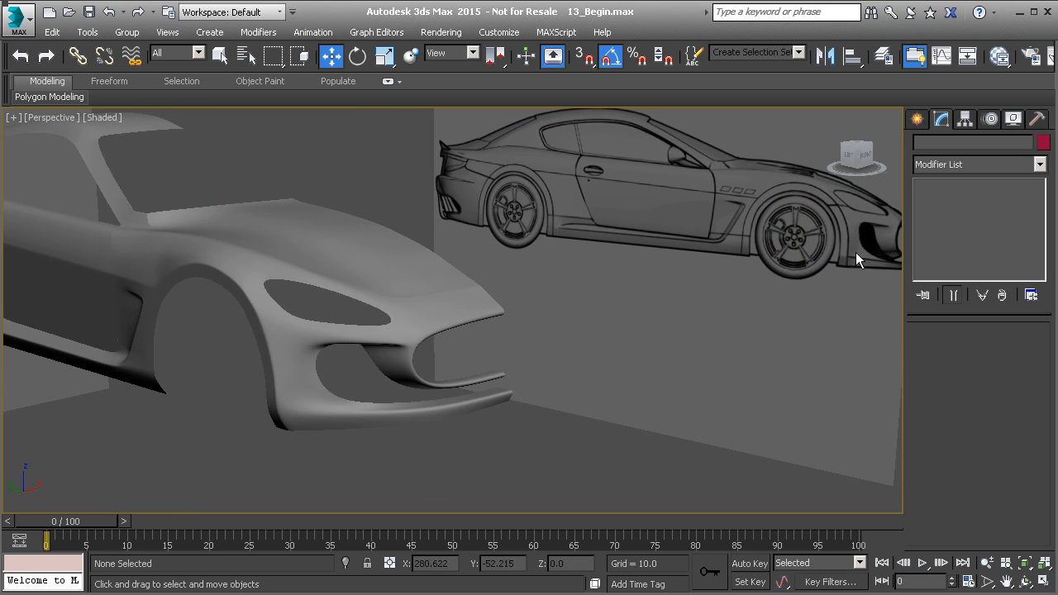
Step: In the Left view, move the two car body vertices behind the side intake's rear and lower corner horizontally toward the opening
{"action": "left_click", "coordinate": [324, 387]}
{"action": "scroll", "coordinate": [352, 389], "scroll_direction": "up", "scroll_amount": 2}
{"action": "middle_click_drag", "start_coordinate": [336, 397], "coordinate": [290, 407], "text": "alt"}
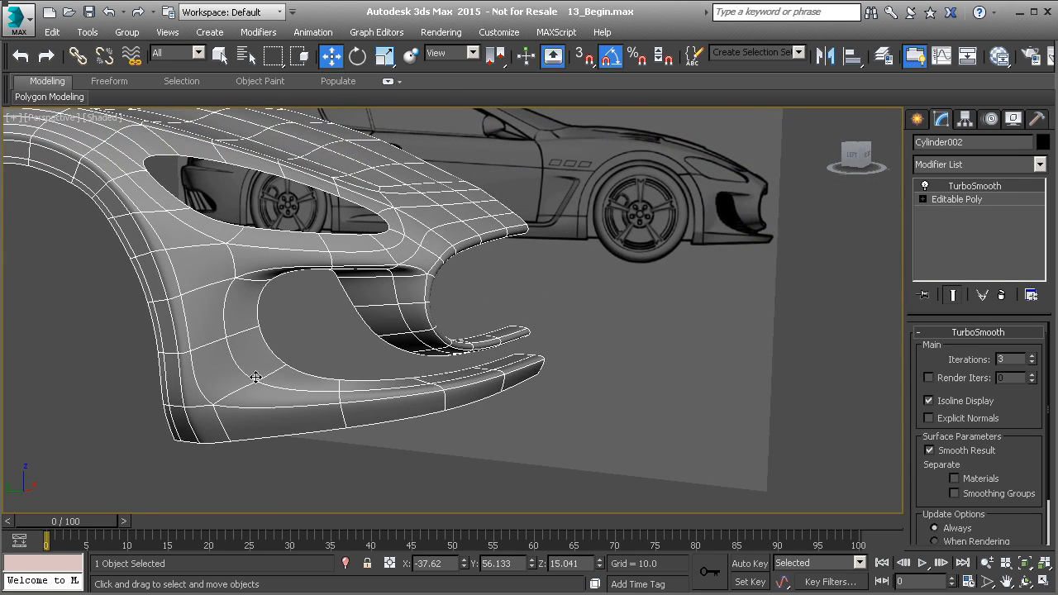
{"action": "key", "text": "l"}
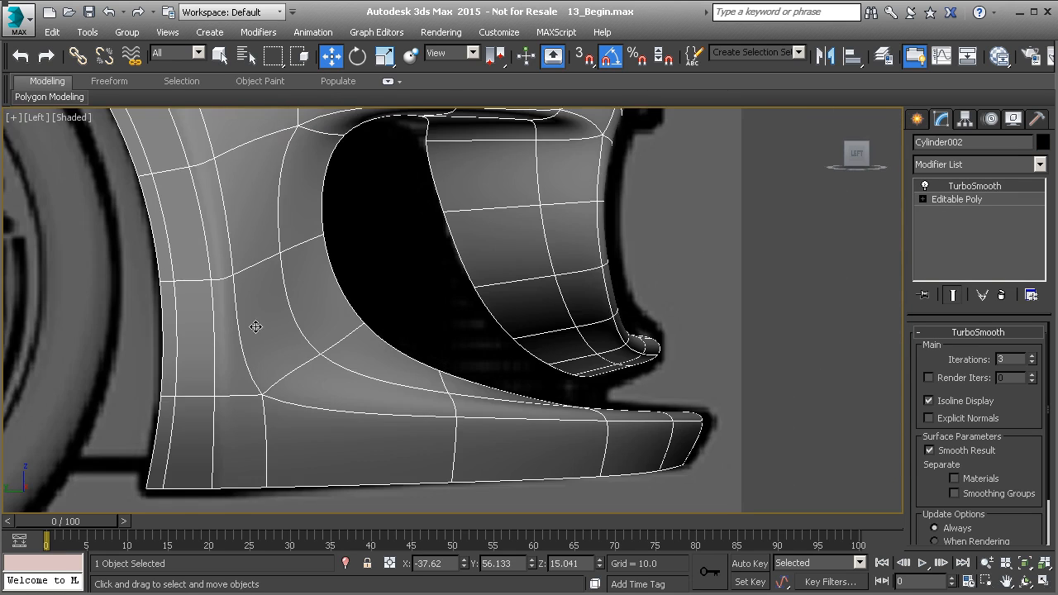
{"action": "middle_click_drag", "start_coordinate": [262, 317], "coordinate": [257, 362]}
{"action": "scroll", "coordinate": [257, 363], "scroll_direction": "down", "scroll_amount": 2}
{"action": "left_click", "coordinate": [956, 199]}
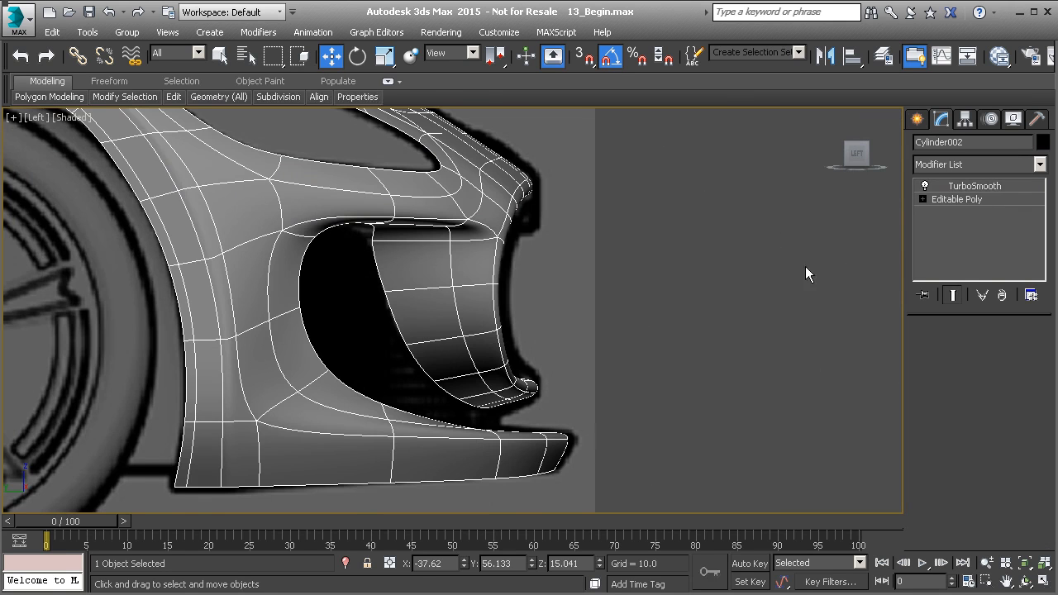
{"action": "key", "text": "1"}
{"action": "scroll", "coordinate": [285, 334], "scroll_direction": "up", "scroll_amount": 3}
{"action": "left_click", "coordinate": [287, 319]}
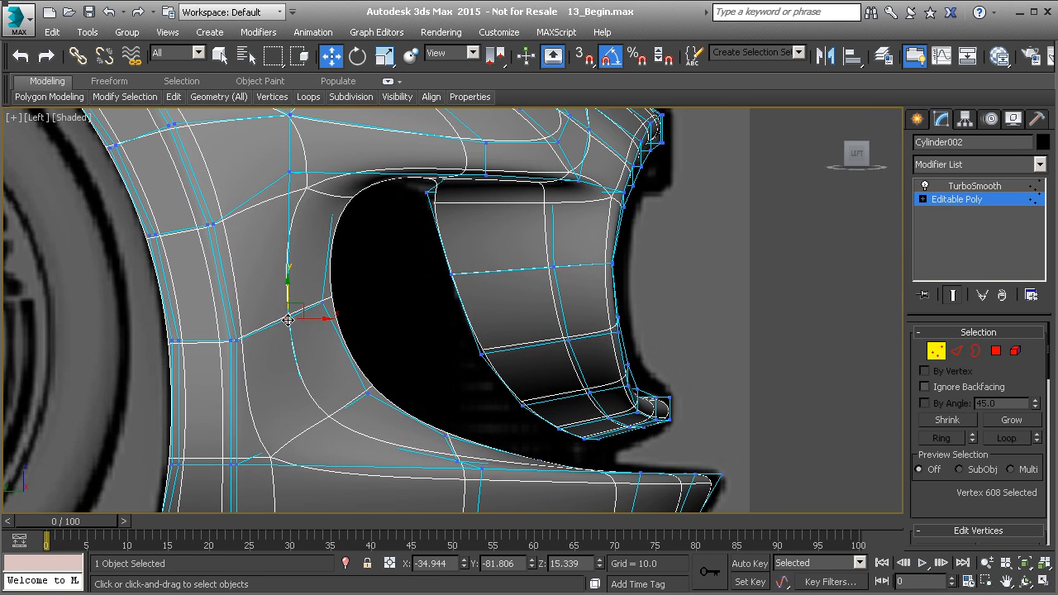
{"action": "left_click_drag", "start_coordinate": [314, 317], "coordinate": [339, 329]}
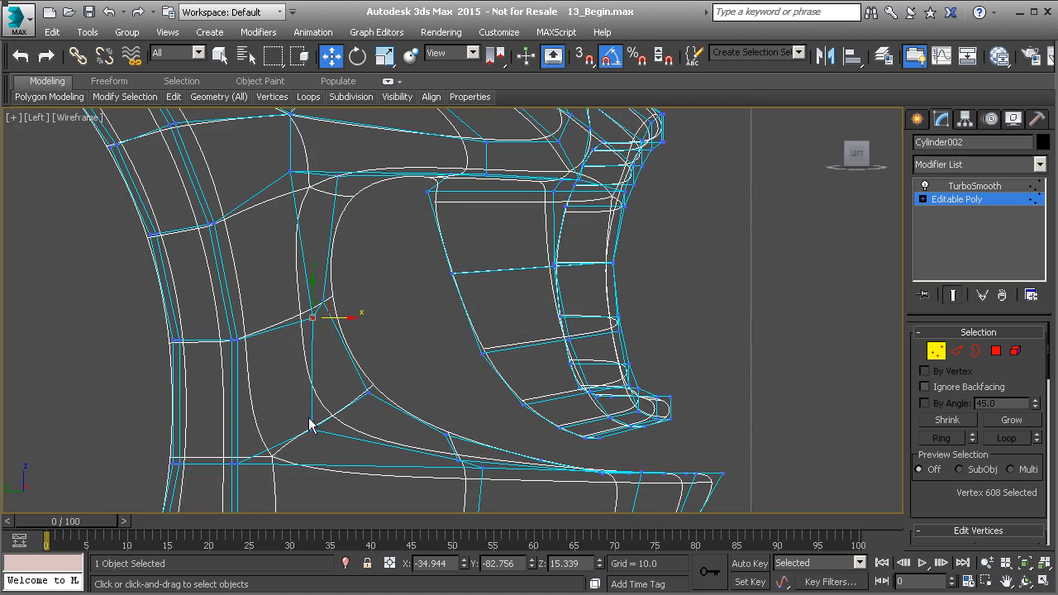
{"action": "left_click", "coordinate": [311, 426]}
{"action": "left_click_drag", "start_coordinate": [341, 426], "coordinate": [347, 424]}
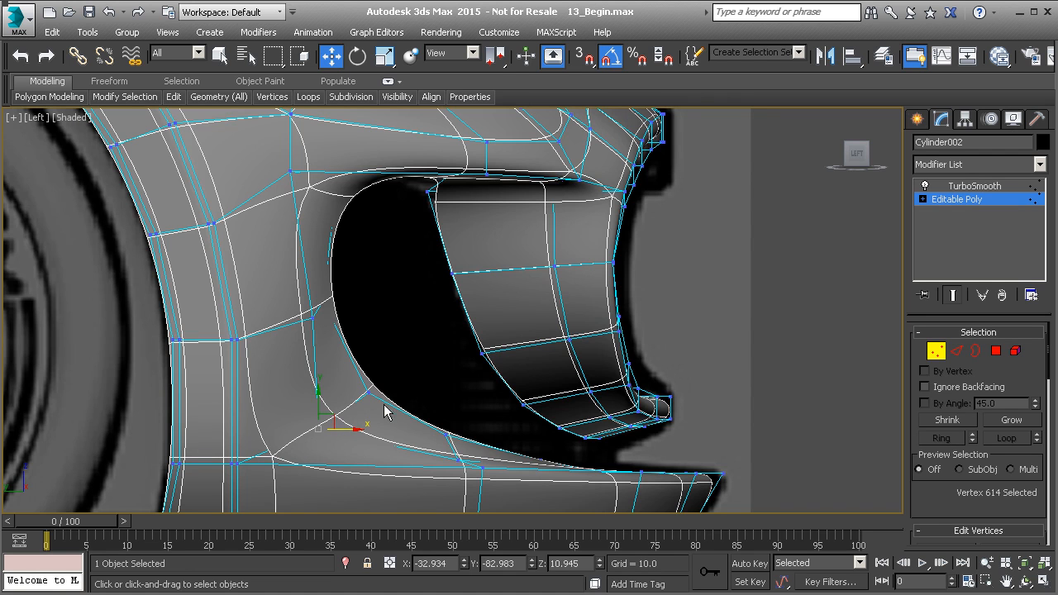
Step: Turn on the Edge constraint and slide the lip's upper and lower vertices beneath the intake back toward the wheel arch
{"action": "middle_click_drag", "start_coordinate": [411, 454], "coordinate": [361, 380]}
{"action": "scroll", "coordinate": [389, 397], "scroll_direction": "down", "scroll_amount": 2}
{"action": "scroll", "coordinate": [427, 419], "scroll_direction": "up", "scroll_amount": 2}
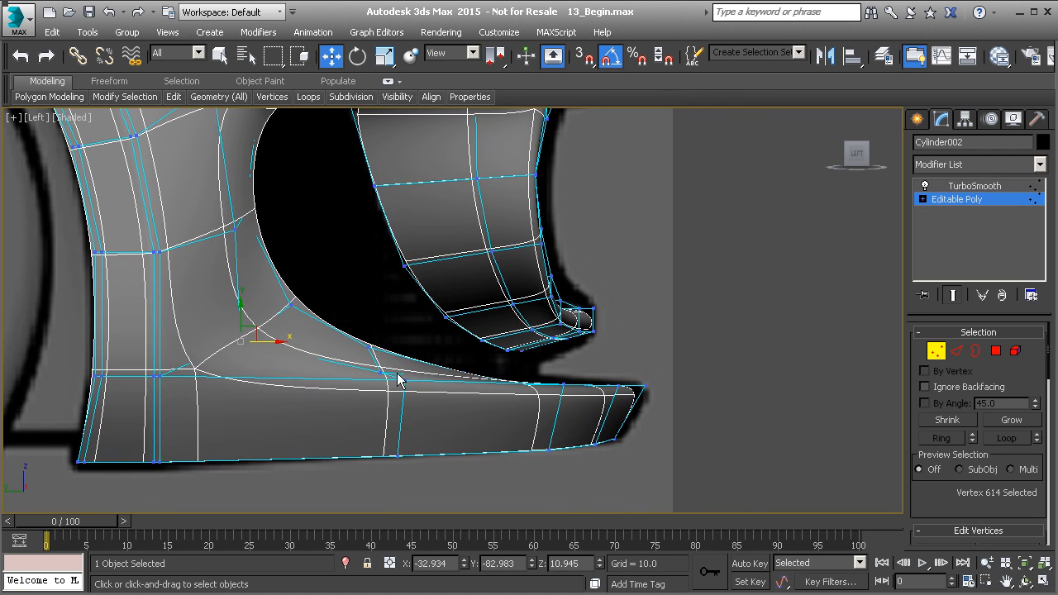
{"action": "left_click", "coordinate": [405, 380]}
{"action": "left_click", "coordinate": [399, 455], "text": "ctrl"}
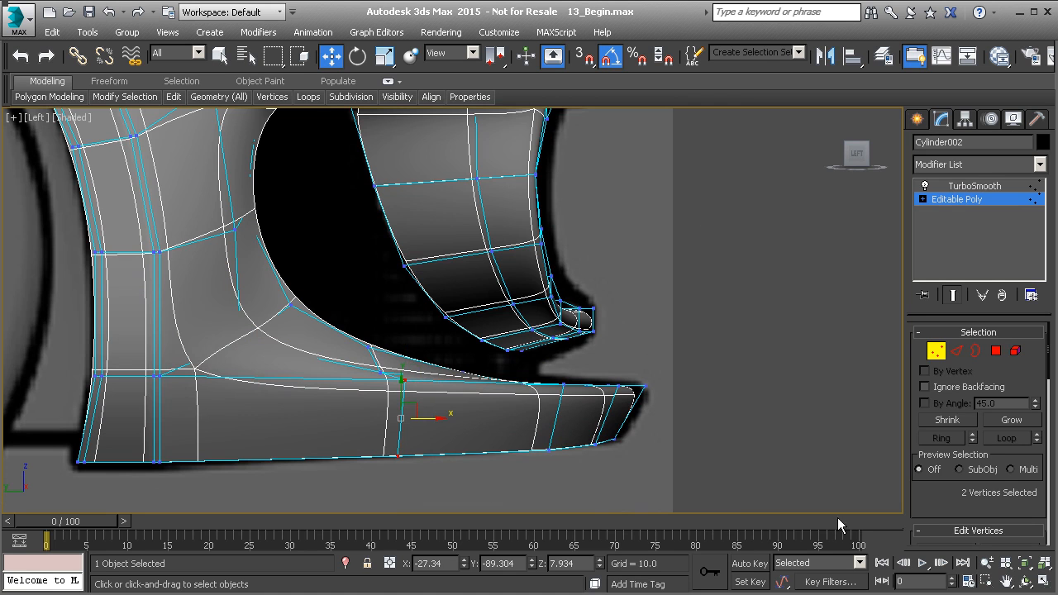
{"action": "scroll", "coordinate": [985, 496], "scroll_direction": "down", "scroll_amount": 10}
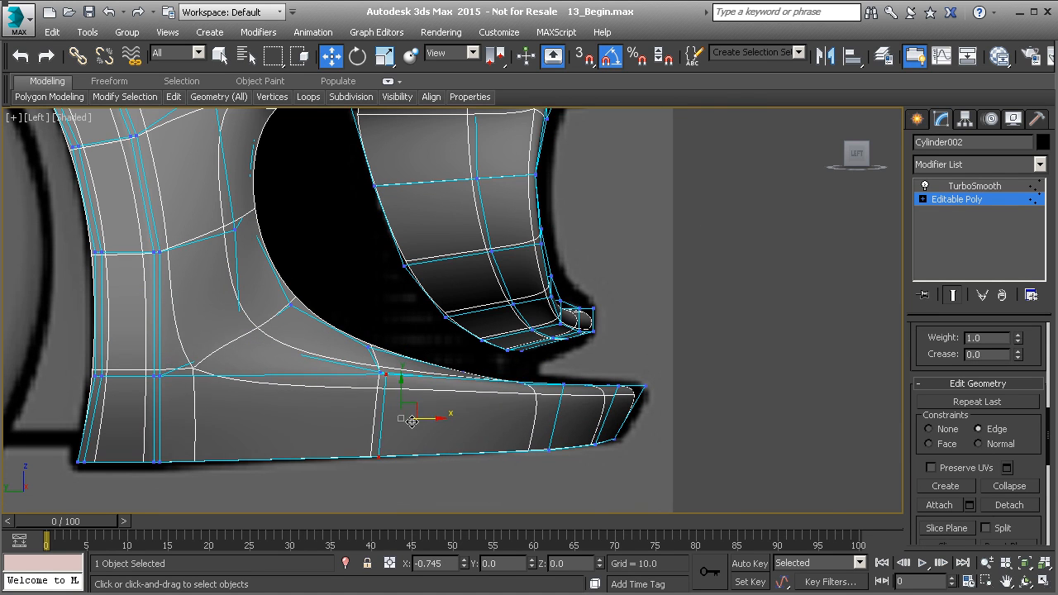
{"action": "scroll", "coordinate": [423, 406], "scroll_direction": "down", "scroll_amount": 2}
Step: Slide the next pair of lip vertices toward the centre line slightly back along their edges, redoing the first adjustment
{"action": "middle_click_drag", "start_coordinate": [423, 410], "coordinate": [417, 430], "text": "alt"}
{"action": "left_click_drag", "start_coordinate": [419, 402], "coordinate": [419, 405]}
{"action": "middle_click_drag", "start_coordinate": [421, 406], "coordinate": [479, 420], "text": "alt"}
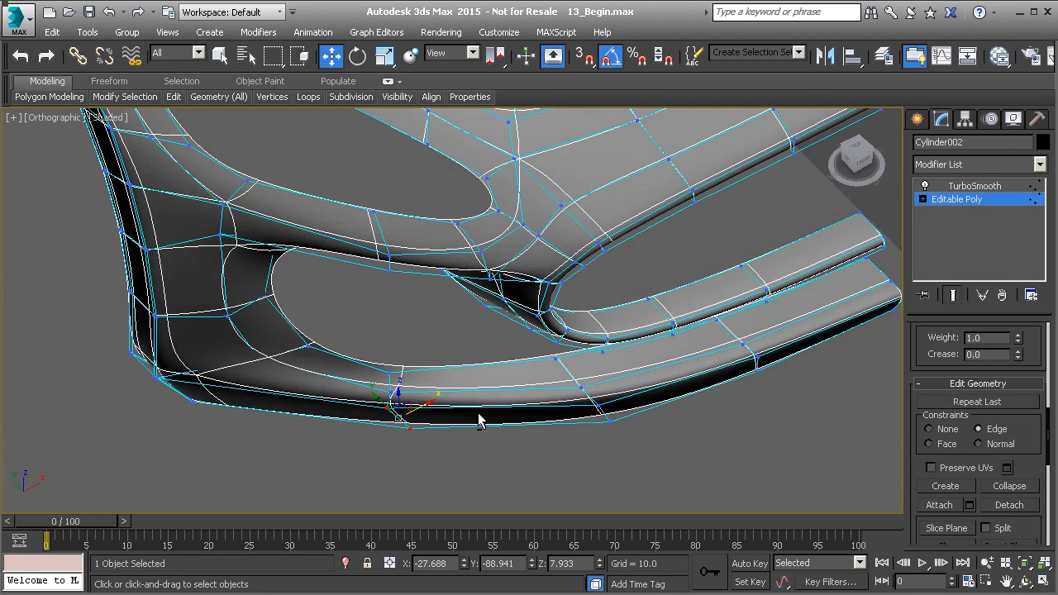
{"action": "left_click", "coordinate": [609, 408]}
{"action": "left_click_drag", "start_coordinate": [638, 408], "coordinate": [631, 412]}
{"action": "middle_click_drag", "start_coordinate": [614, 427], "coordinate": [632, 419], "text": "alt"}
{"action": "key", "text": "ctrl+z"}
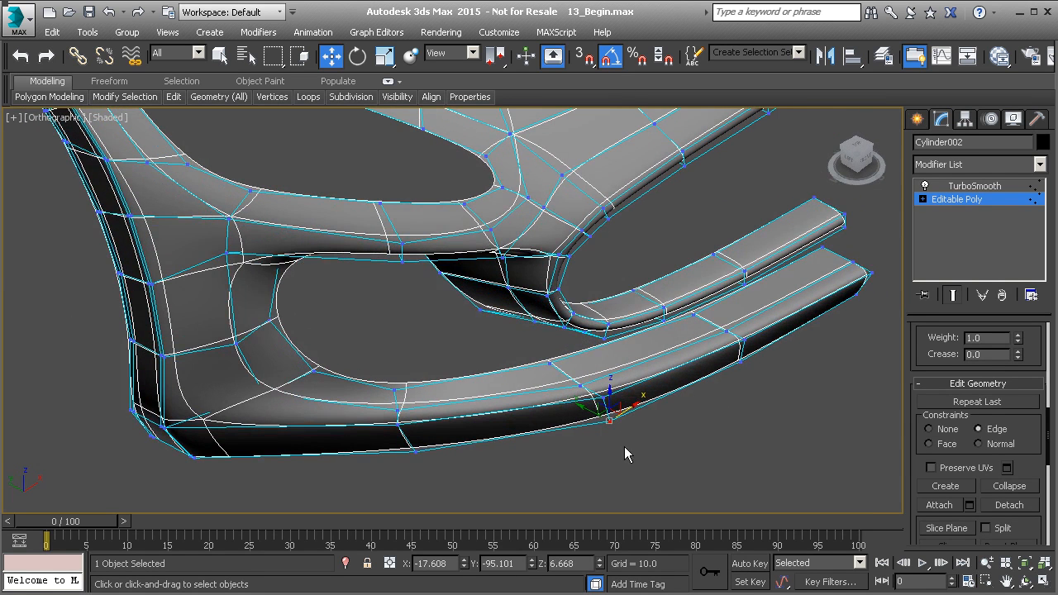
{"action": "left_click_drag", "start_coordinate": [597, 389], "coordinate": [628, 394]}
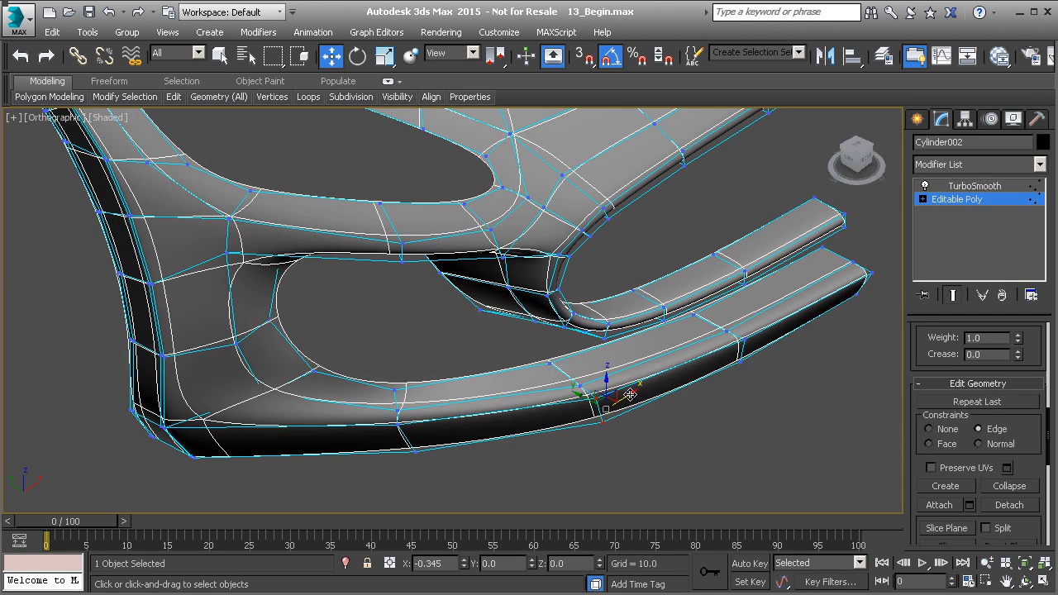
{"action": "left_click", "coordinate": [544, 457]}
Step: Insert a Swift Loop across the bumper lip between the wheel arch corner and the vertices beneath the intake
{"action": "middle_click_drag", "start_coordinate": [544, 457], "coordinate": [443, 594], "text": "alt"}
{"action": "middle_click_drag", "start_coordinate": [414, 331], "coordinate": [451, 306], "text": "alt"}
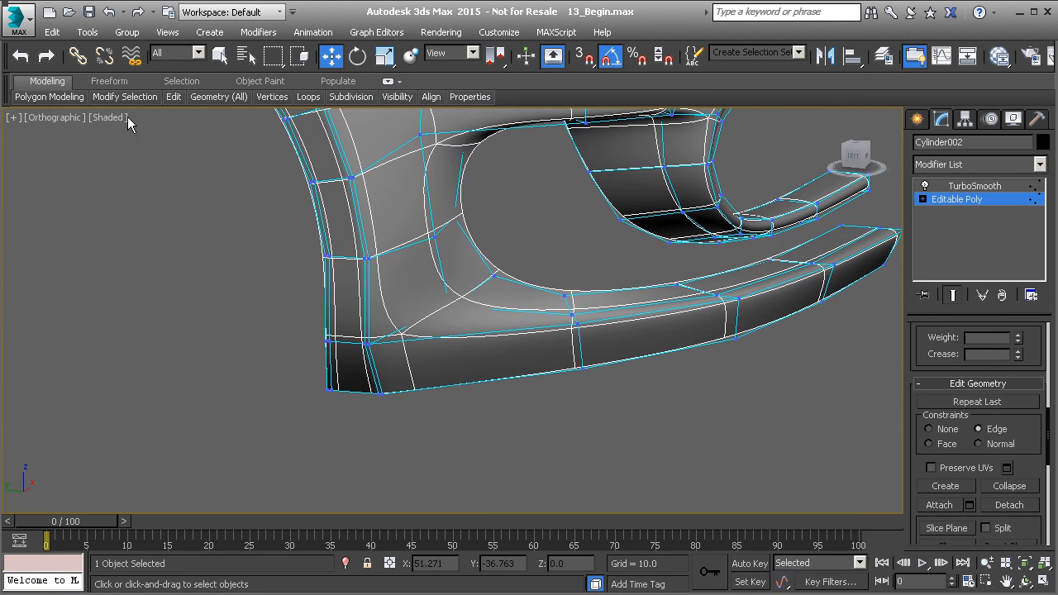
{"action": "mouse_move", "coordinate": [174, 99]}
{"action": "left_click", "coordinate": [303, 137]}
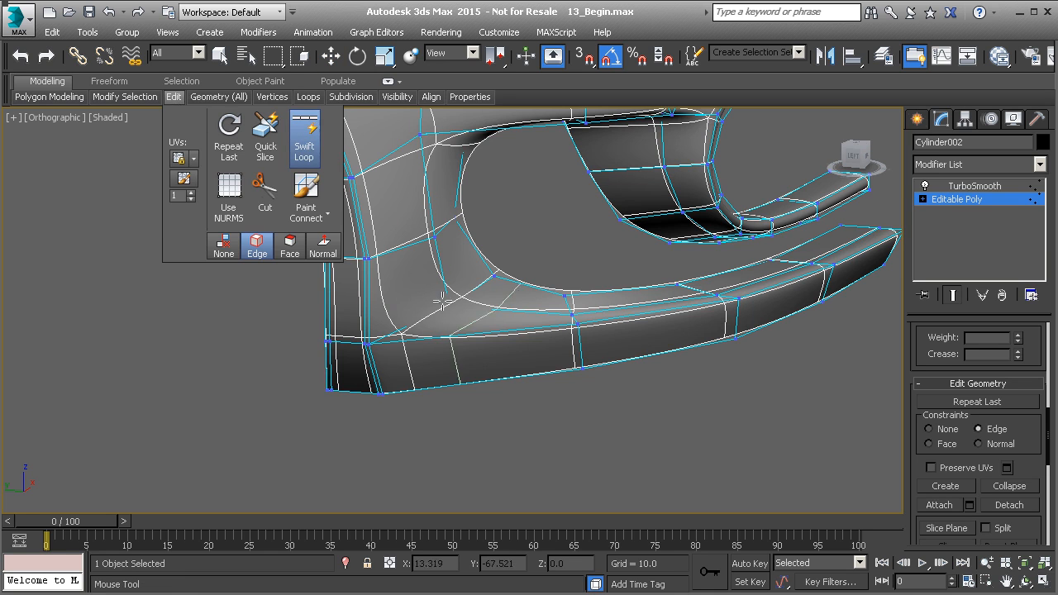
{"action": "left_click", "coordinate": [485, 366]}
{"action": "right_click", "coordinate": [500, 384]}
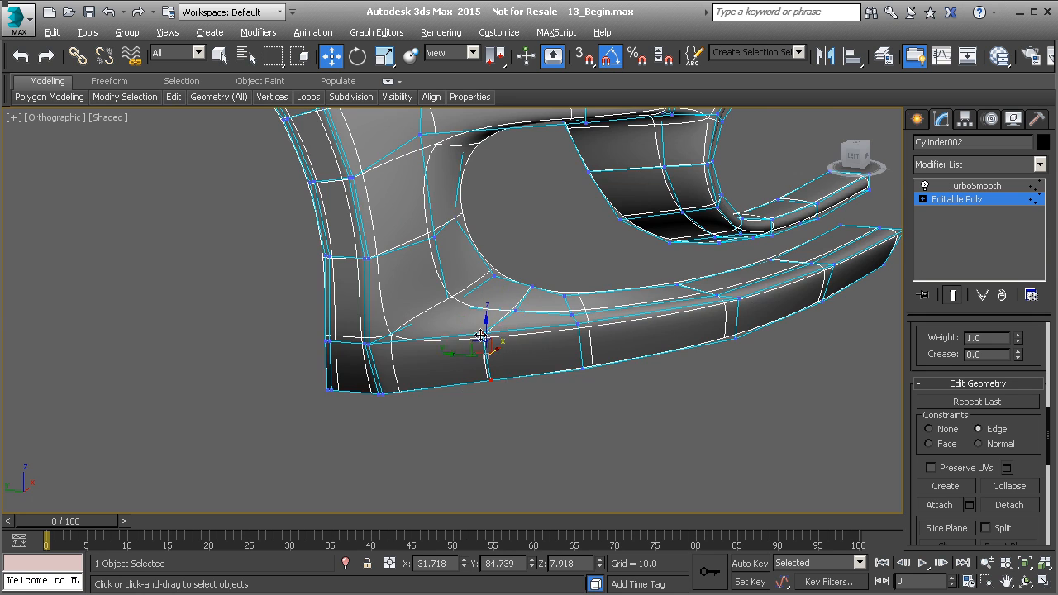
Step: Slide the new loop's vertices along their edges toward the wheel arch corner and leave vertex editing
{"action": "middle_click_drag", "start_coordinate": [467, 335], "coordinate": [486, 375], "text": "alt"}
{"action": "left_click_drag", "start_coordinate": [460, 370], "coordinate": [444, 308]}
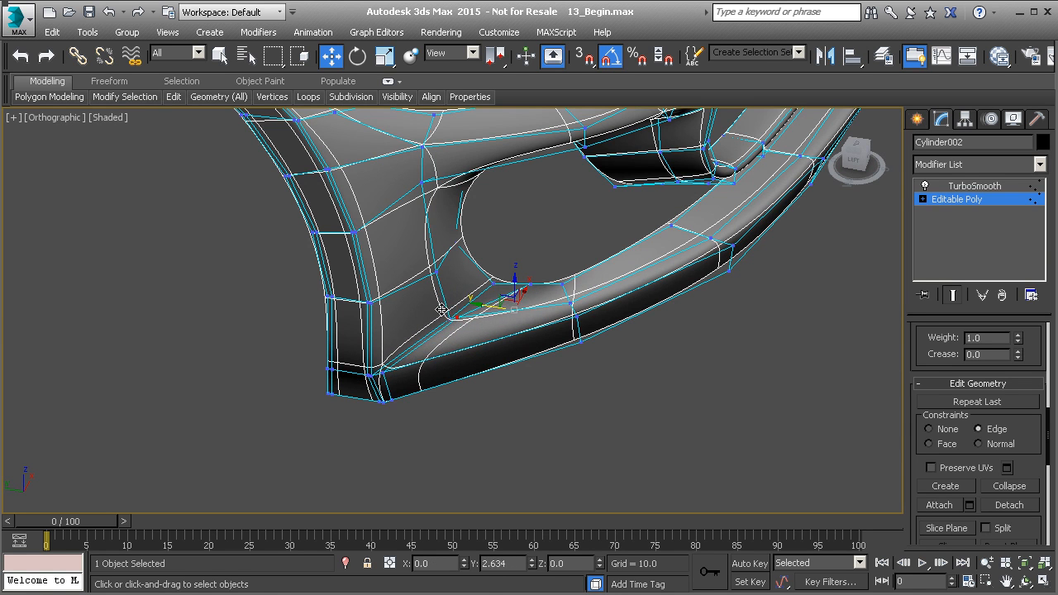
{"action": "left_click", "coordinate": [958, 199]}
{"action": "left_click", "coordinate": [823, 308]}
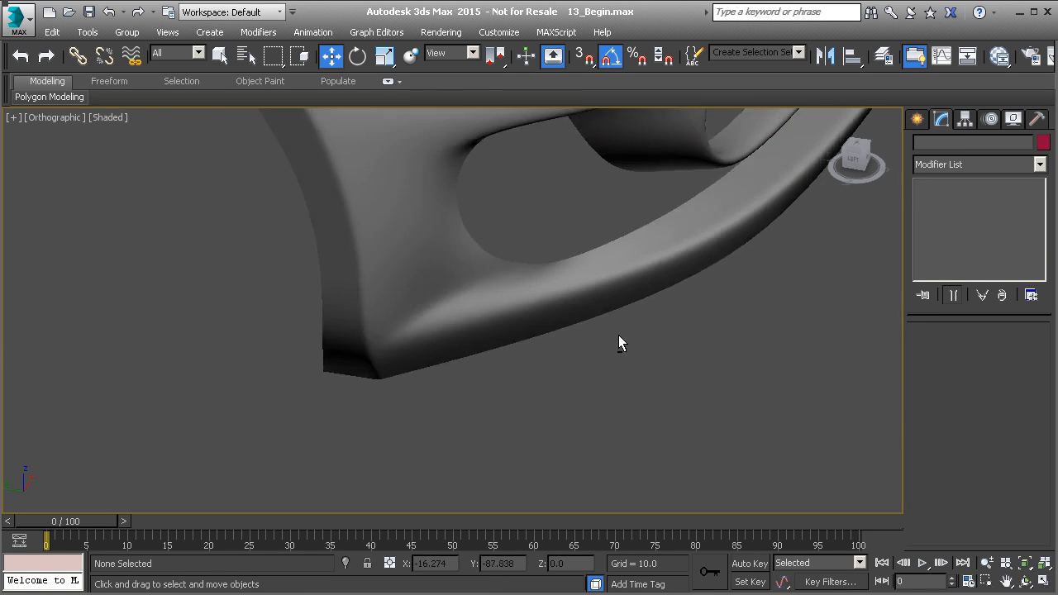
Step: Examine the smoothed bumper corner, side intake and lip up close and from a distance in the Perspective view
{"action": "scroll", "coordinate": [616, 326], "scroll_direction": "up", "scroll_amount": 5}
{"action": "scroll", "coordinate": [604, 286], "scroll_direction": "down", "scroll_amount": 3}
{"action": "middle_click_drag", "start_coordinate": [539, 241], "coordinate": [472, 322]}
{"action": "scroll", "coordinate": [472, 322], "scroll_direction": "down", "scroll_amount": 4}
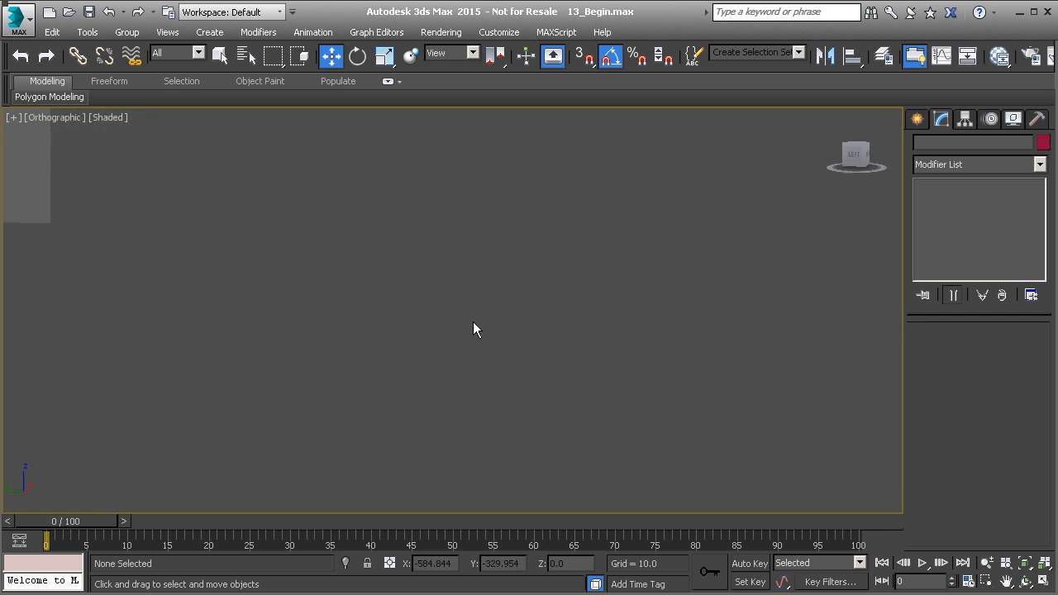
{"action": "key", "text": "p"}
{"action": "scroll", "coordinate": [475, 318], "scroll_direction": "down", "scroll_amount": 5}
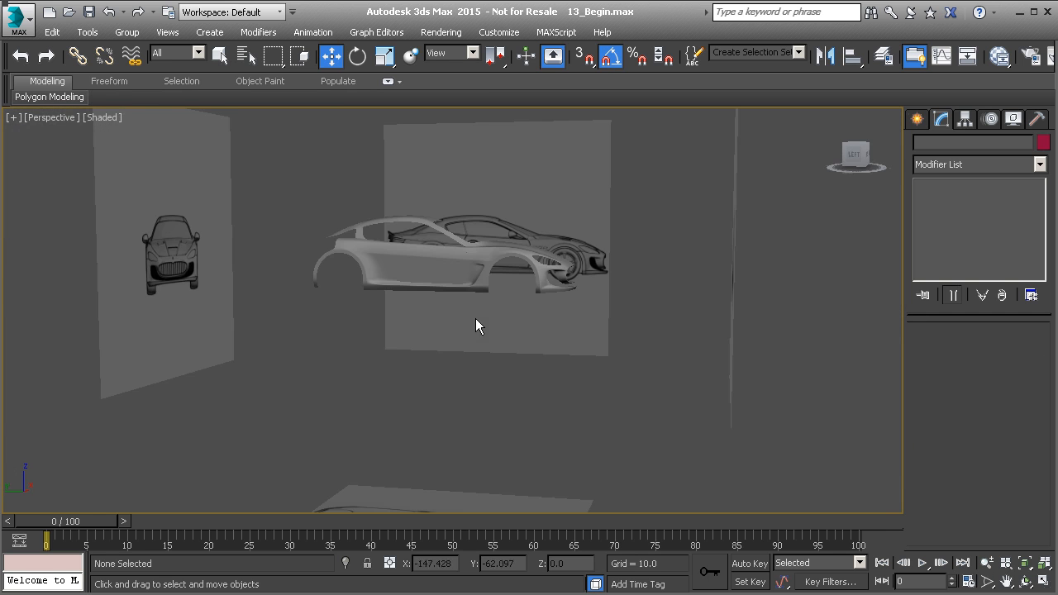
{"action": "scroll", "coordinate": [642, 278], "scroll_direction": "up", "scroll_amount": 6}
{"action": "scroll", "coordinate": [642, 279], "scroll_direction": "down", "scroll_amount": 3}
{"action": "middle_click_drag", "start_coordinate": [642, 278], "coordinate": [491, 312]}
{"action": "scroll", "coordinate": [491, 312], "scroll_direction": "down", "scroll_amount": 1}
{"action": "middle_click_drag", "start_coordinate": [378, 331], "coordinate": [502, 320], "text": "alt"}
{"action": "scroll", "coordinate": [477, 316], "scroll_direction": "down", "scroll_amount": 1}
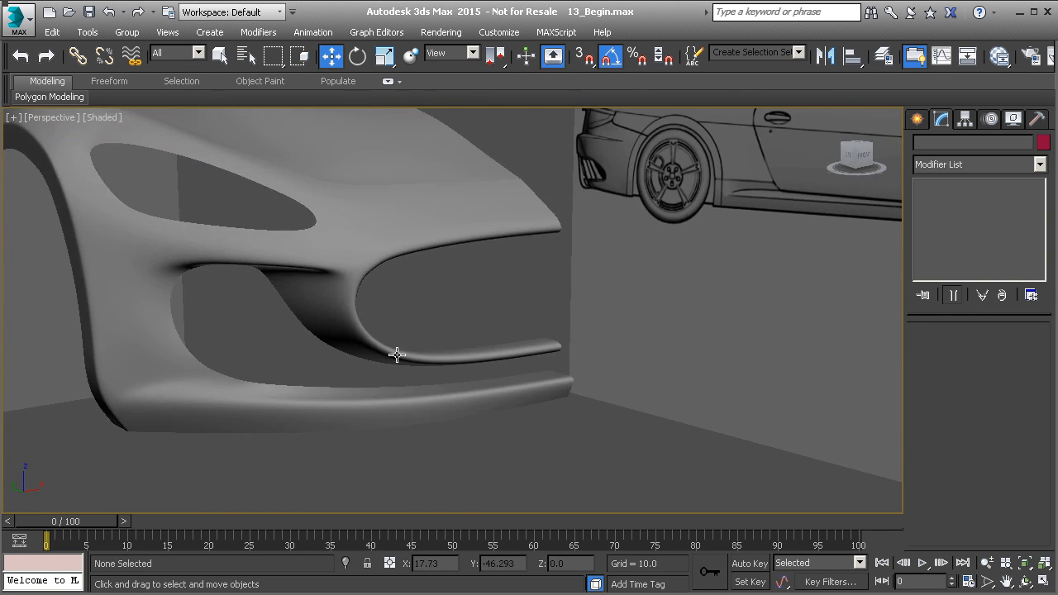
{"action": "middle_click_drag", "start_coordinate": [395, 359], "coordinate": [424, 359], "text": "alt"}
Step: Insert a Swift Loop running lengthwise along the front face of the car body's bumper lip
{"action": "left_click", "coordinate": [435, 416]}
{"action": "middle_click_drag", "start_coordinate": [467, 433], "coordinate": [476, 428], "text": "alt"}
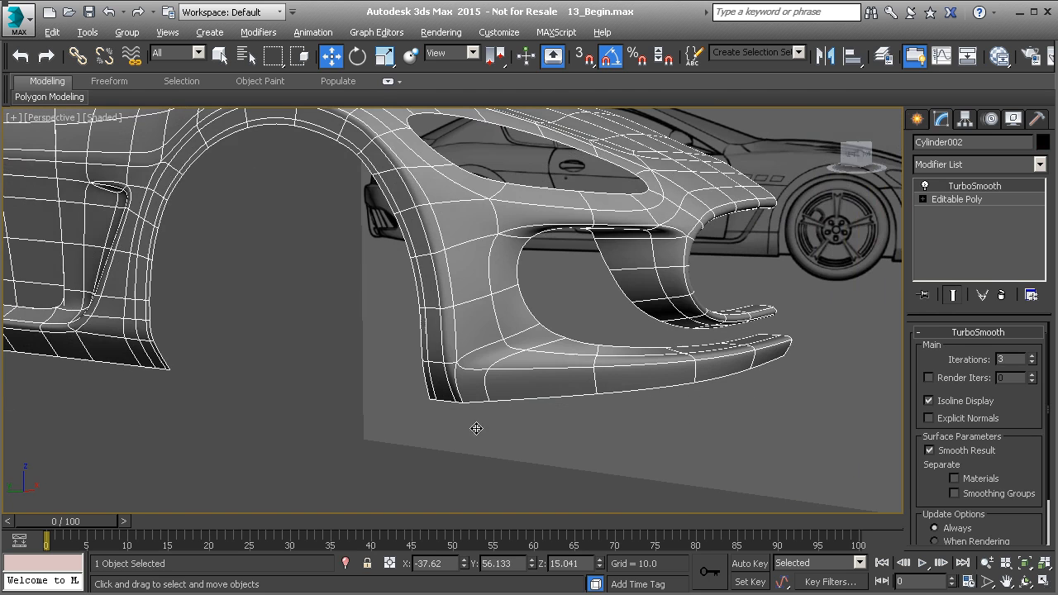
{"action": "left_click", "coordinate": [950, 199]}
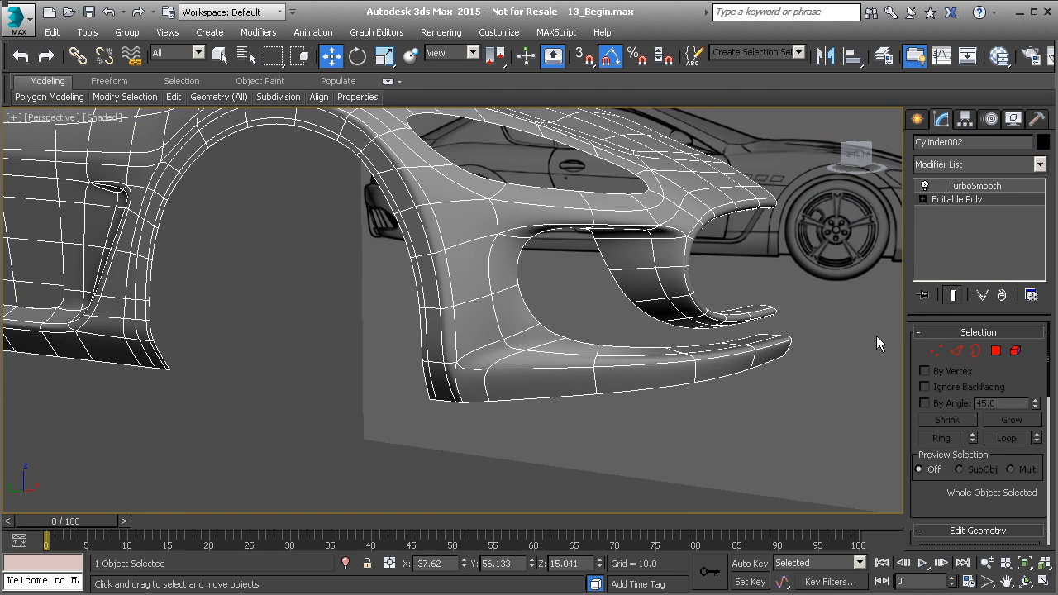
{"action": "mouse_move", "coordinate": [180, 102]}
{"action": "left_click", "coordinate": [304, 141]}
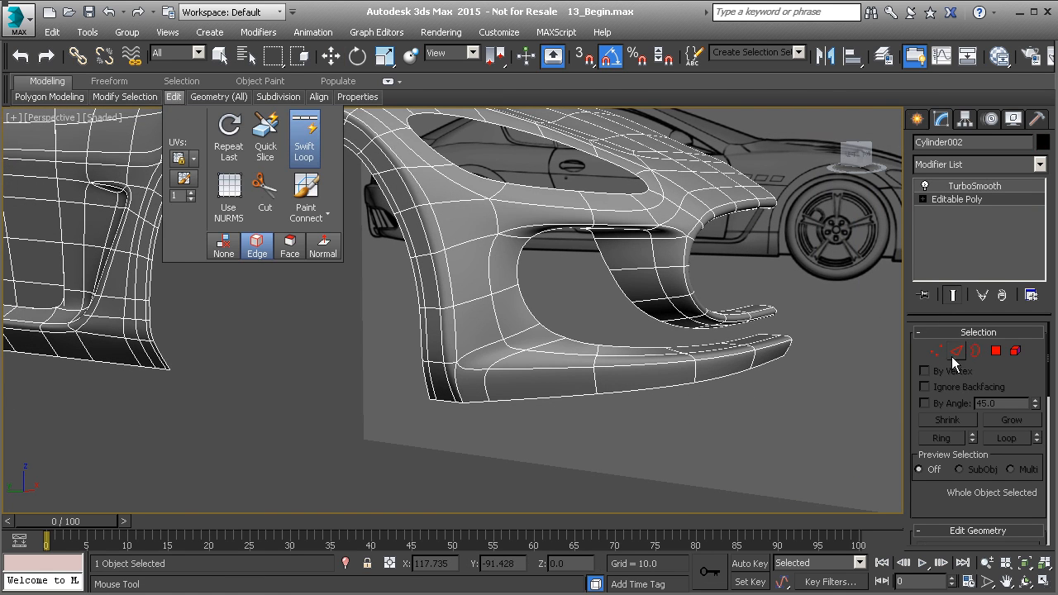
{"action": "left_click", "coordinate": [954, 352]}
{"action": "left_click", "coordinate": [606, 382]}
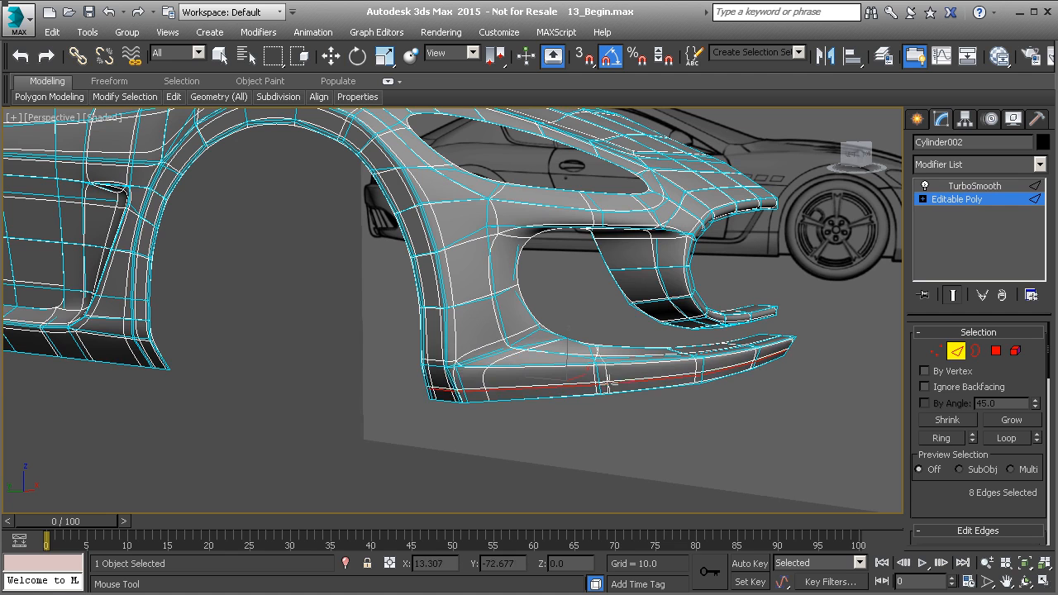
Step: Slide the lengthwise loop up close to the lip's upper edge to sharpen it, and leave edge editing
{"action": "scroll", "coordinate": [624, 383], "scroll_direction": "up", "scroll_amount": 4}
{"action": "left_click_drag", "start_coordinate": [618, 379], "coordinate": [610, 344], "text": "alt"}
{"action": "left_click", "coordinate": [954, 199]}
{"action": "key", "text": "w"}
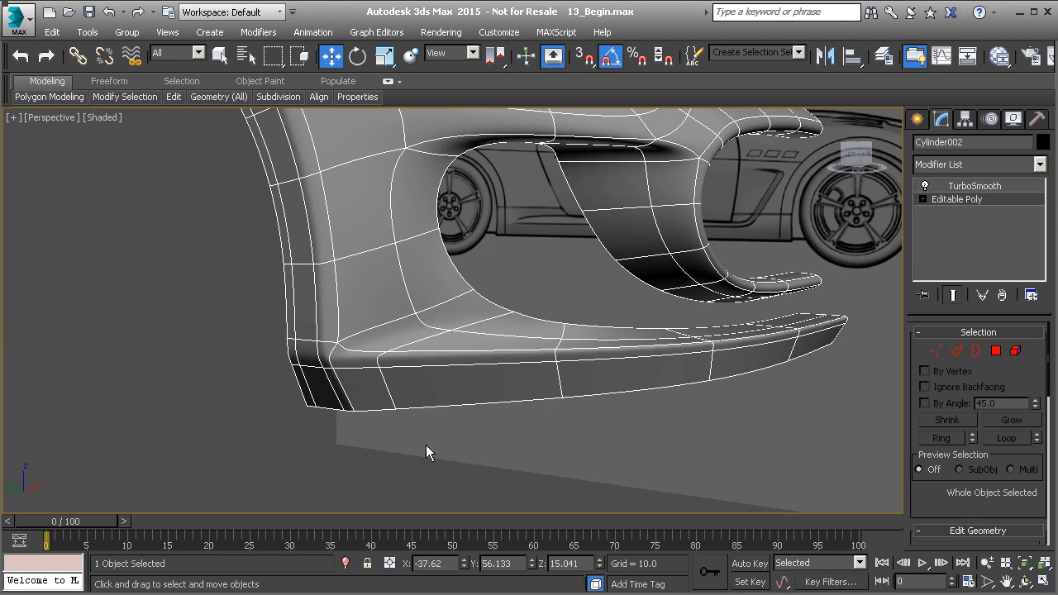
{"action": "left_click", "coordinate": [426, 445]}
{"action": "middle_click_drag", "start_coordinate": [468, 340], "coordinate": [477, 365]}
{"action": "scroll", "coordinate": [462, 353], "scroll_direction": "down", "scroll_amount": 4}
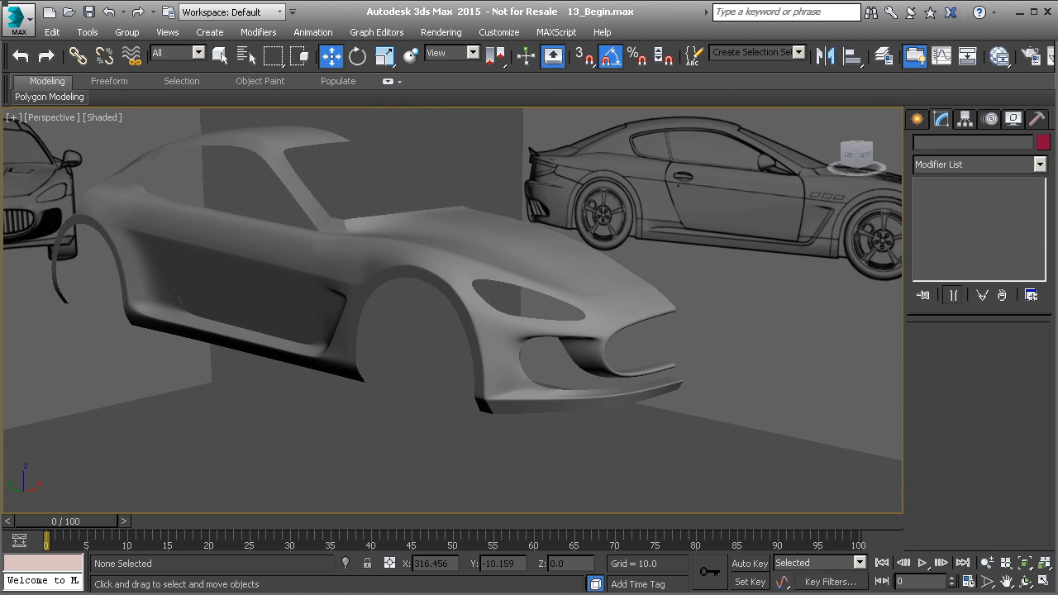